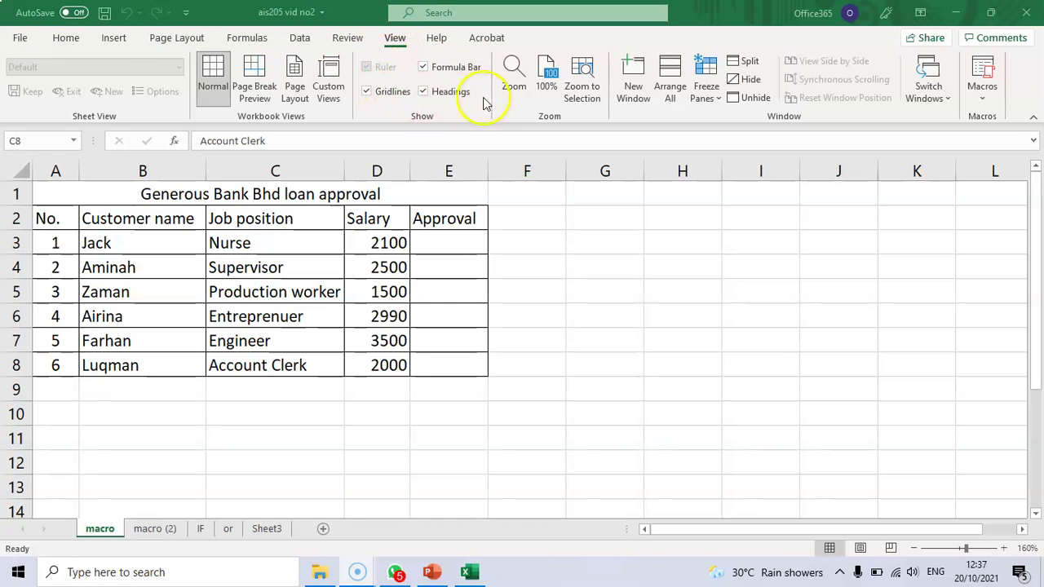
Step: Set up a new macro recording named veriloan with the shortcut key Ctrl+m
click(985, 97)
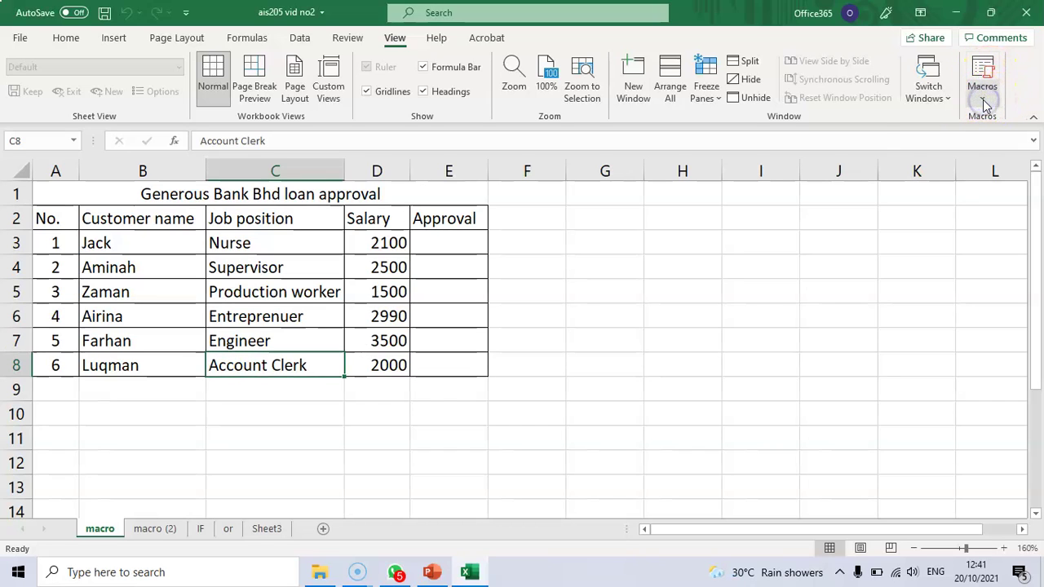
click(982, 101)
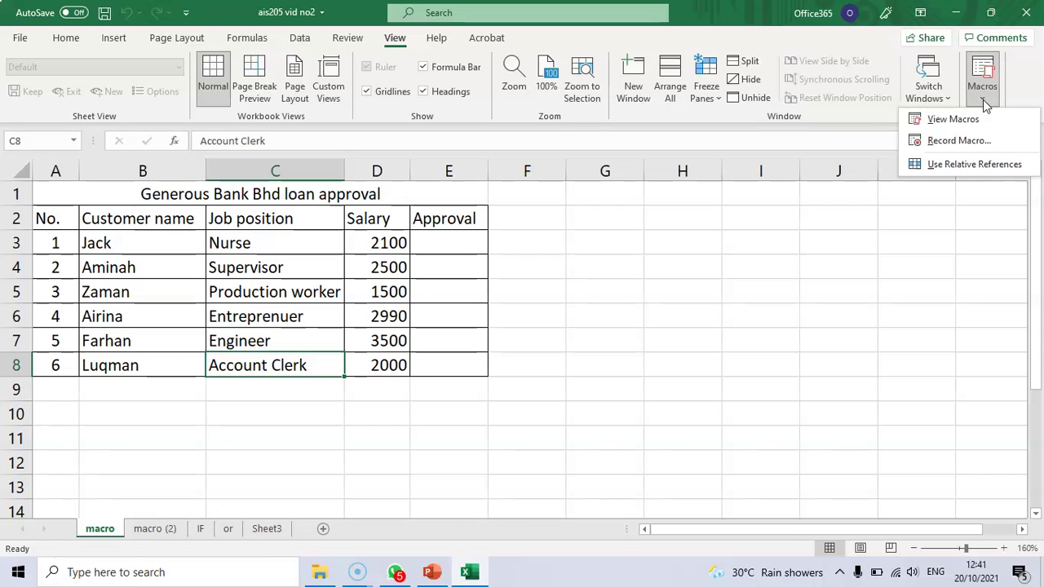
click(959, 142)
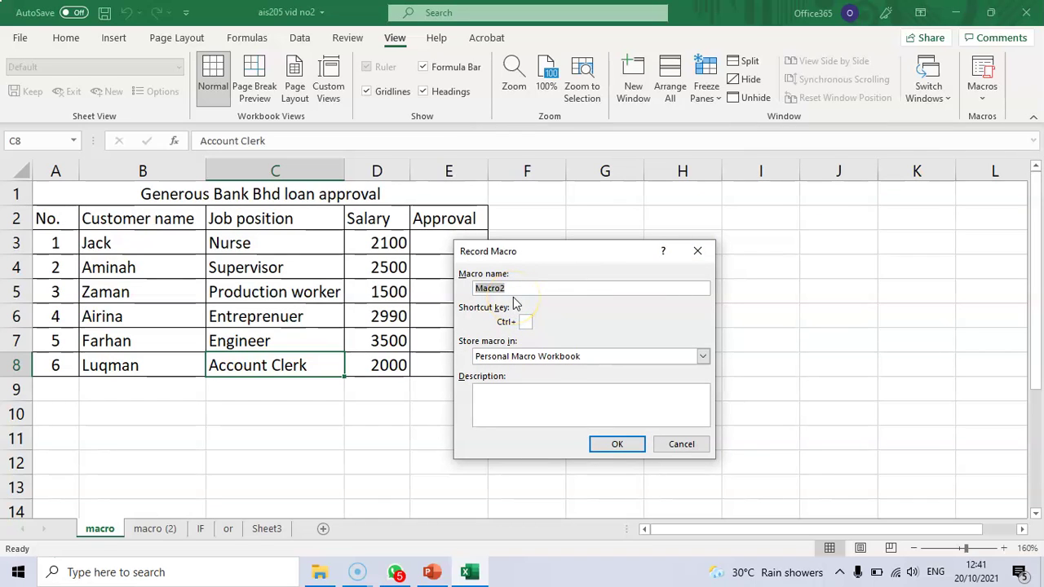
text(veriloan)
click(525, 323)
text(m)
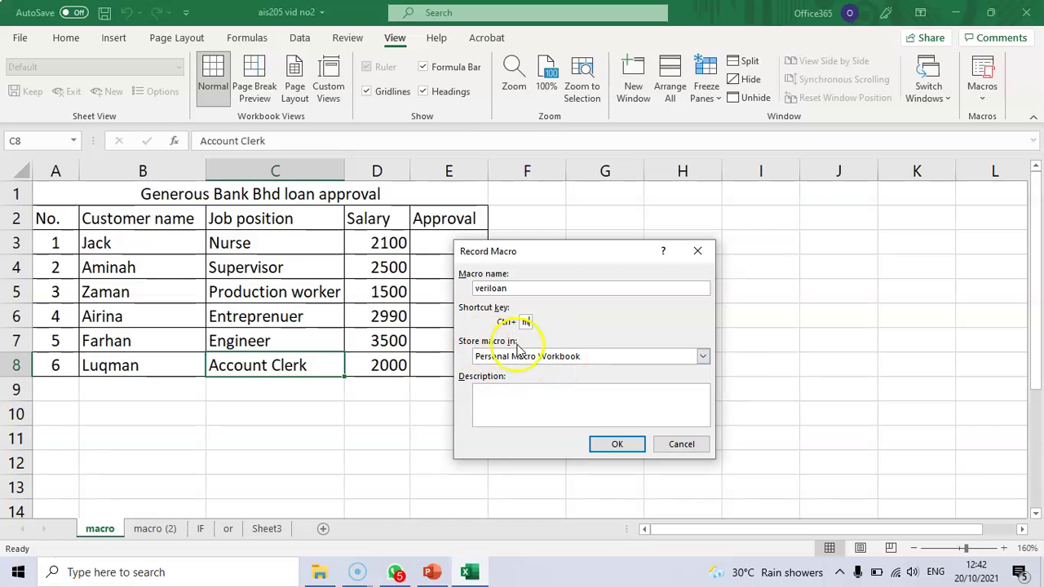
Step: Store the macro in This Workbook, describe it as "preparedby n verification", and start recording
click(703, 359)
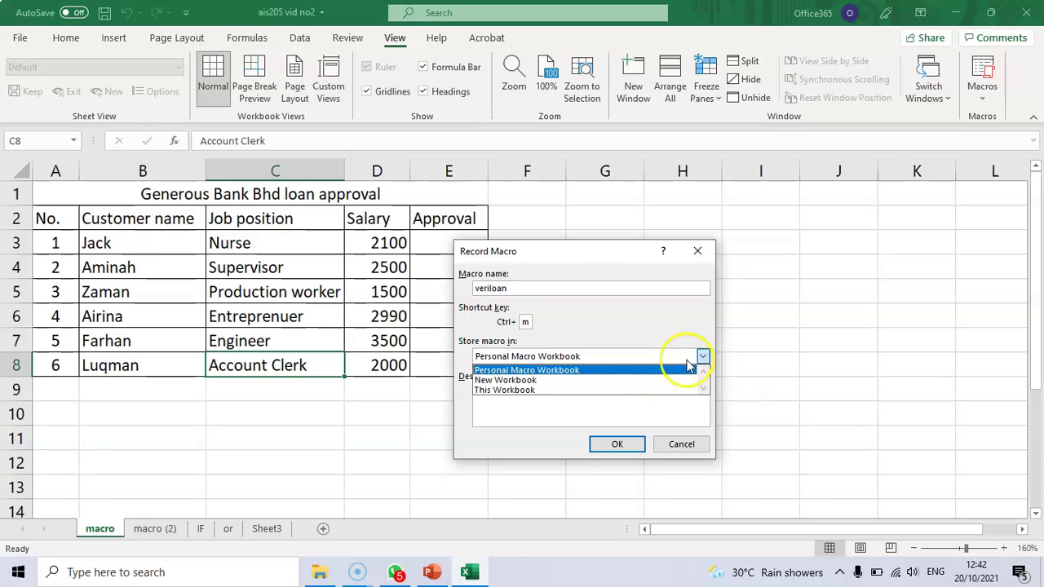
click(513, 392)
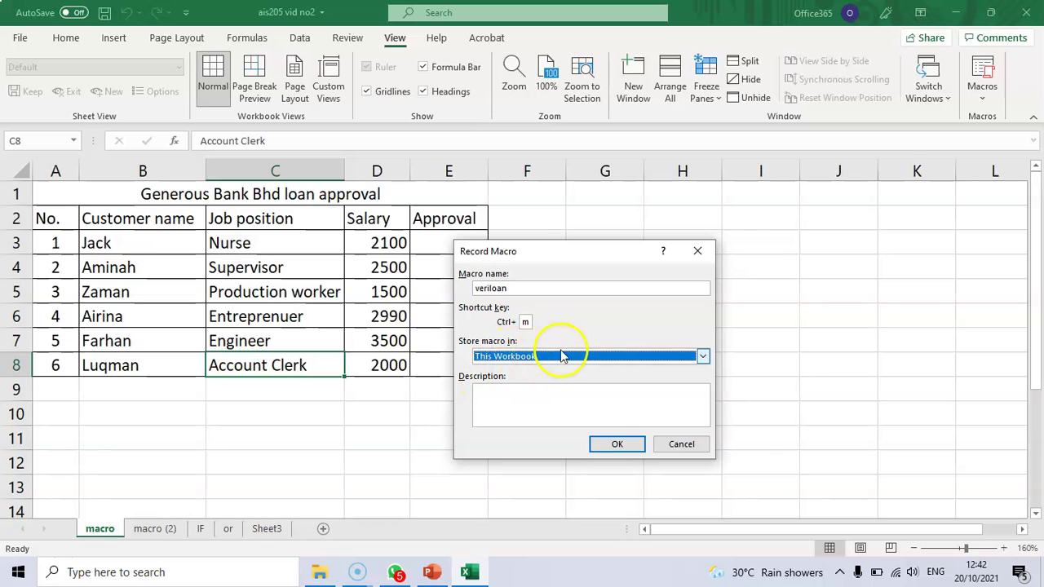
click(538, 389)
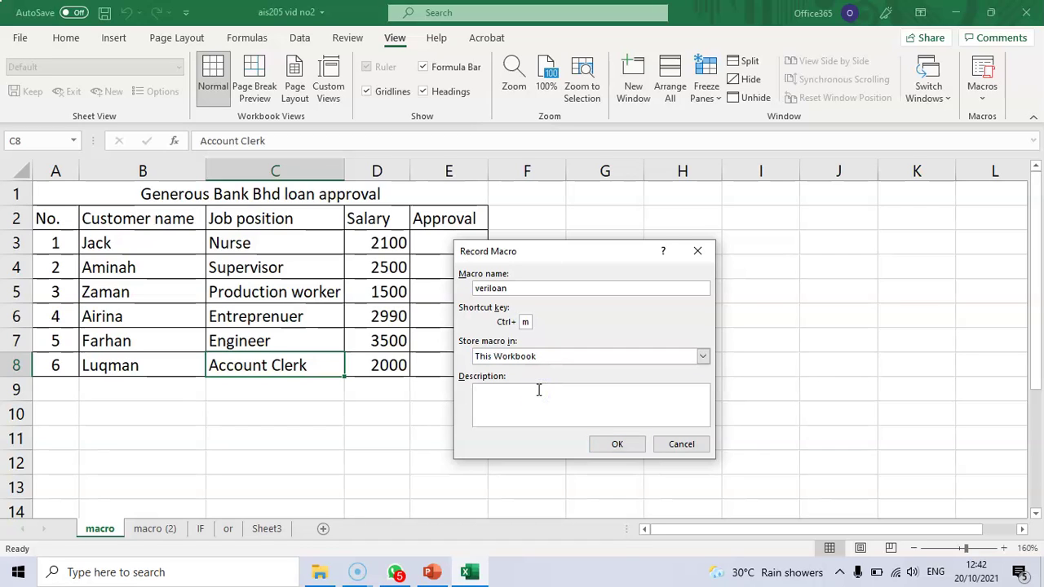
text(preparedby n verification)
click(623, 444)
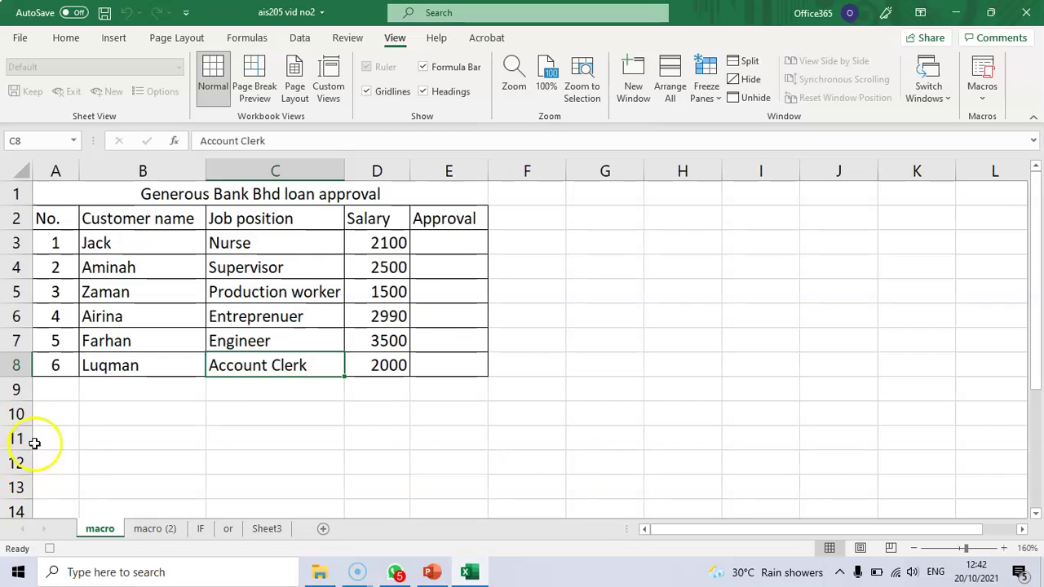
Step: Enter "Prepared by:" in cell A10 and the preparer's name in A11
click(61, 419)
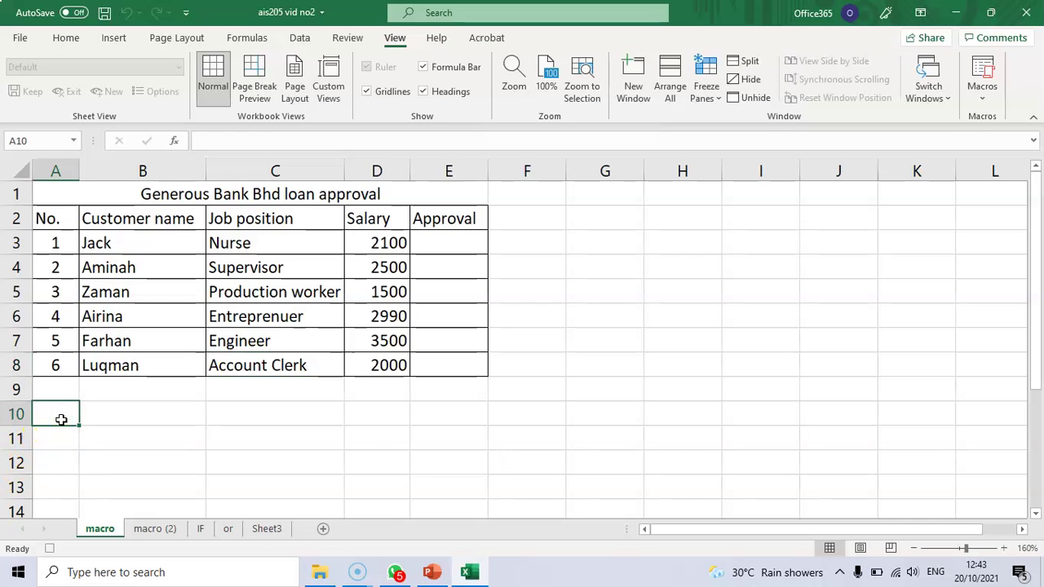
text(P)
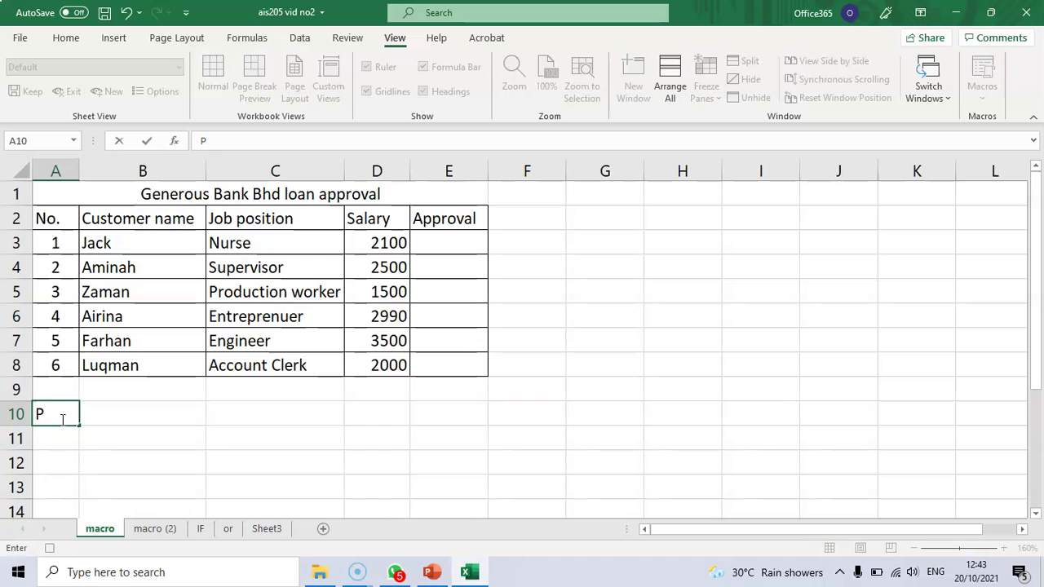
text(repared by:)
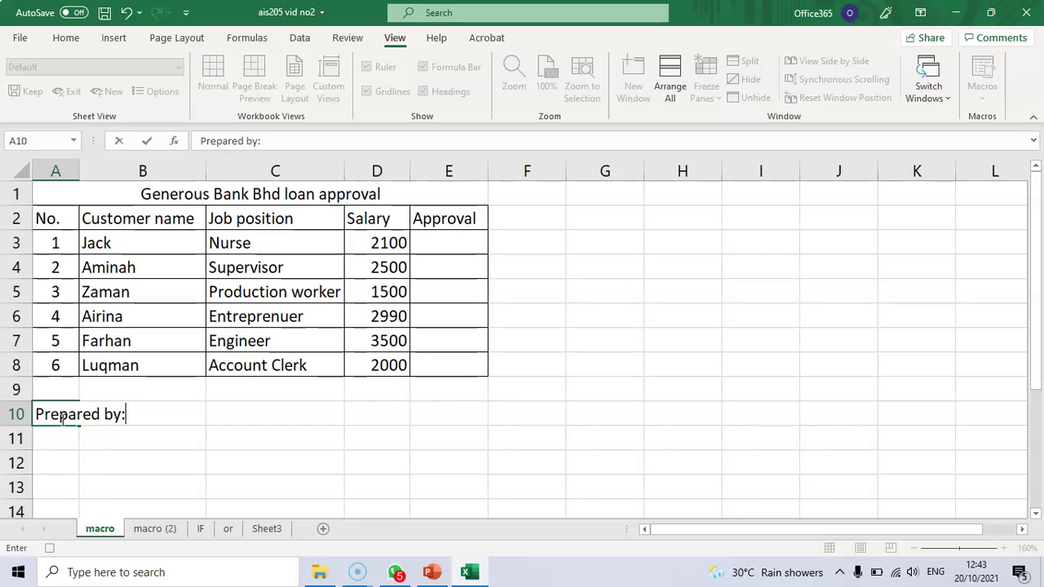
key(ctrl+Return)
key(Return)
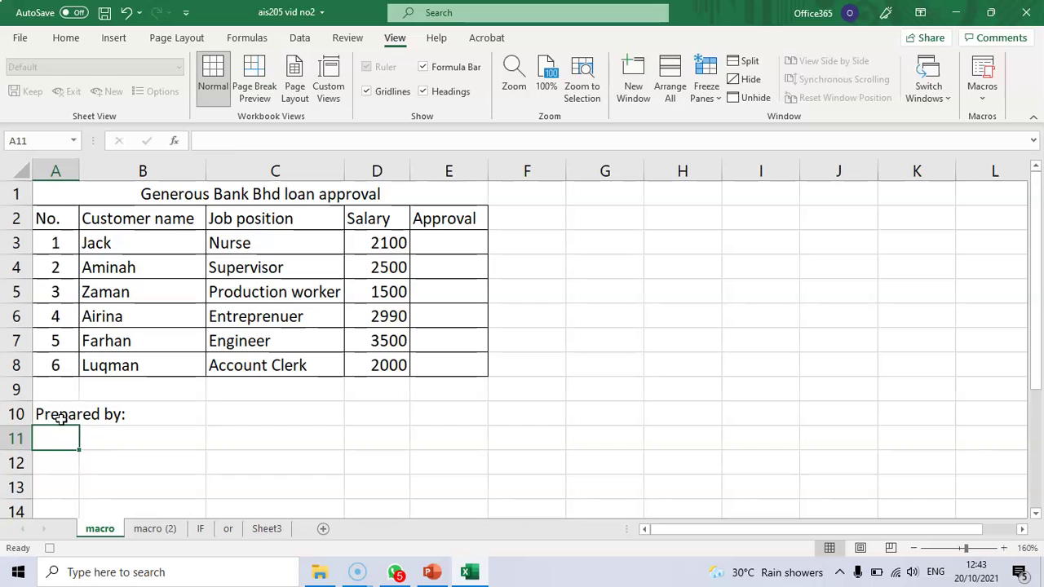
text(Masita)
key(Return)
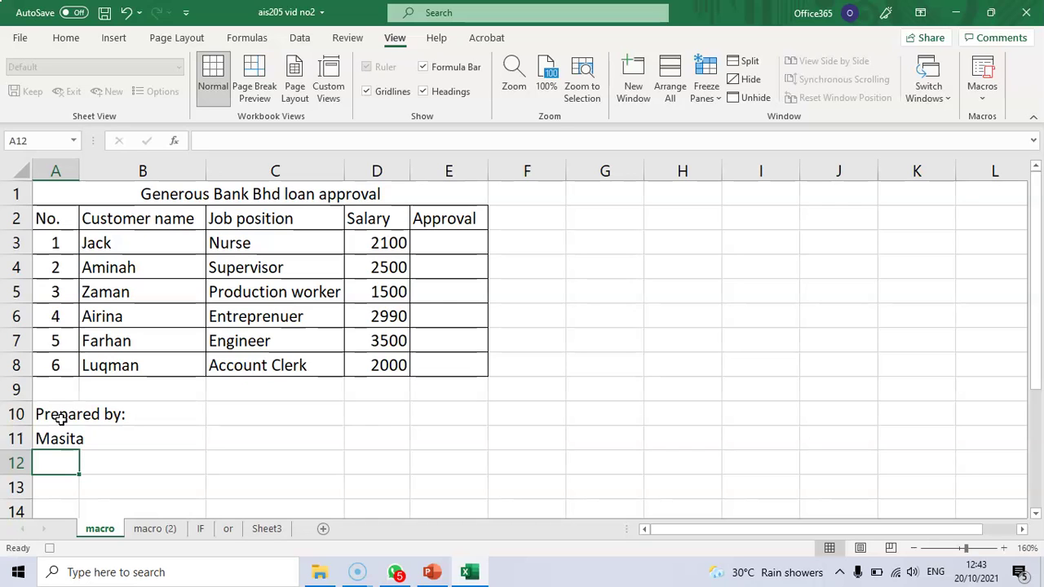
Step: Enter "Account Executive" in cell A12 and "Account Department" in A13
text(Account )
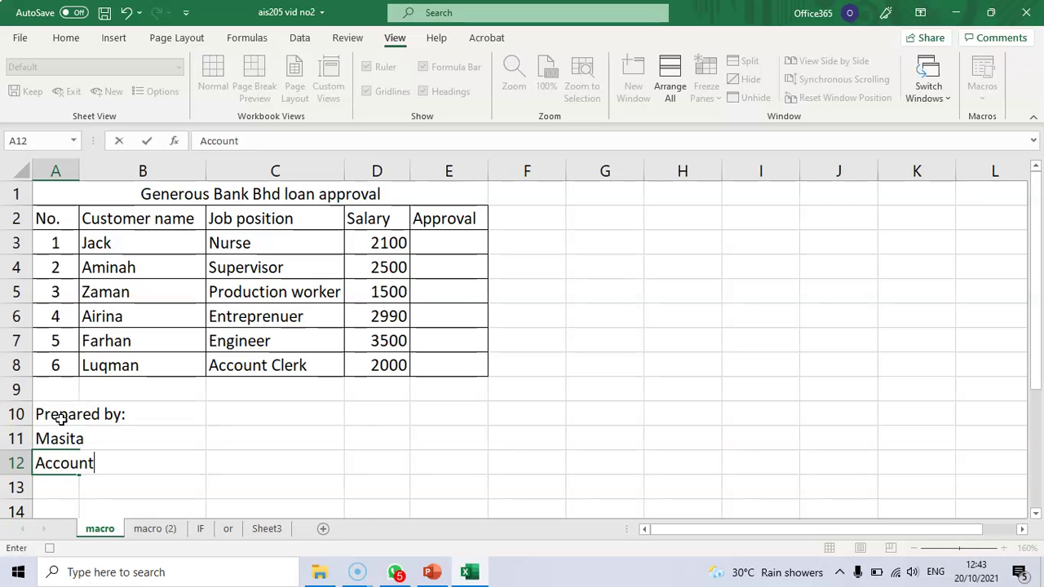
text(Executi)
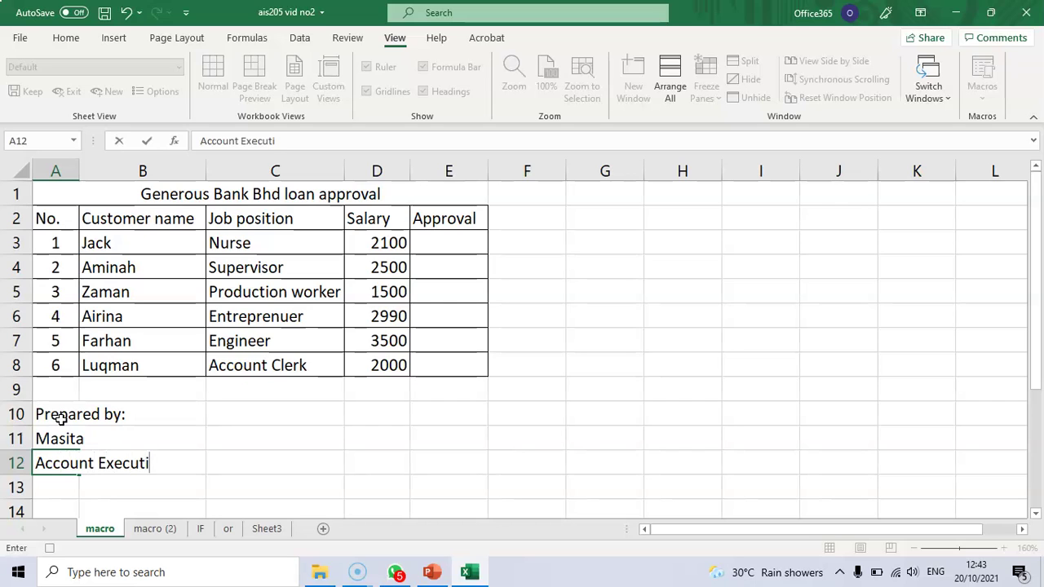
text(ve)
key(Return)
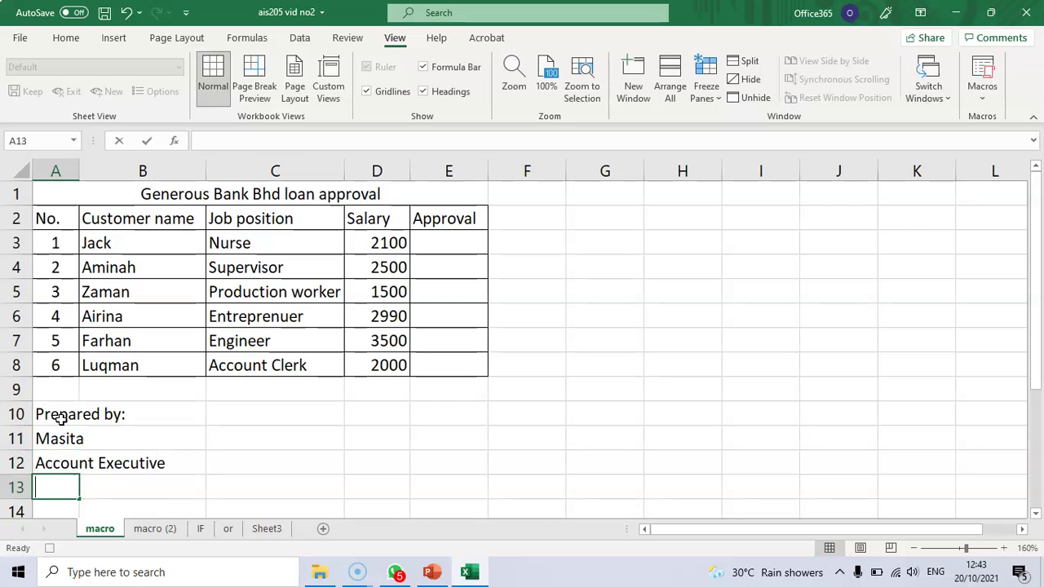
text(Account )
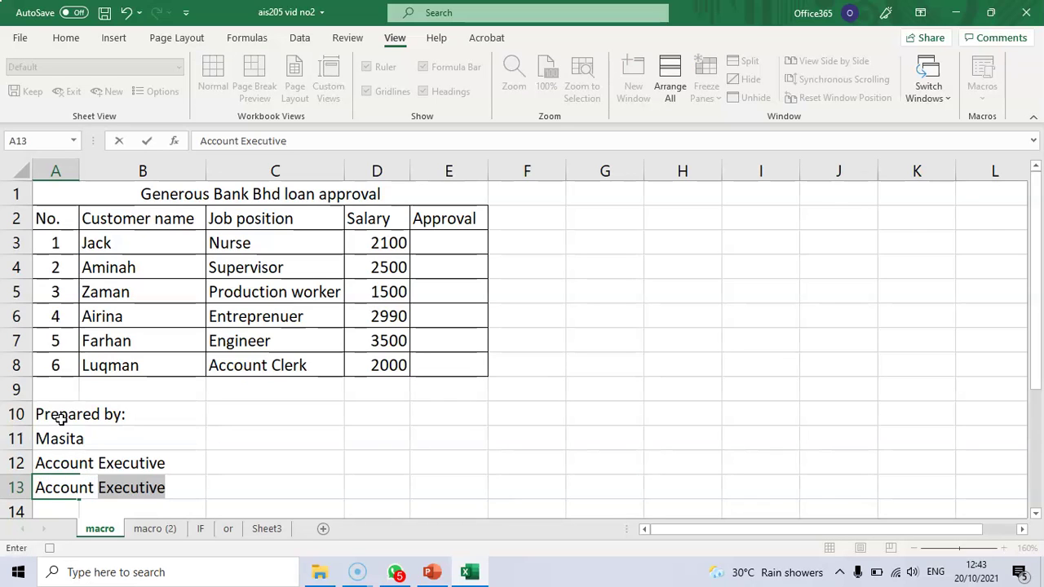
text(Dep)
text(artment)
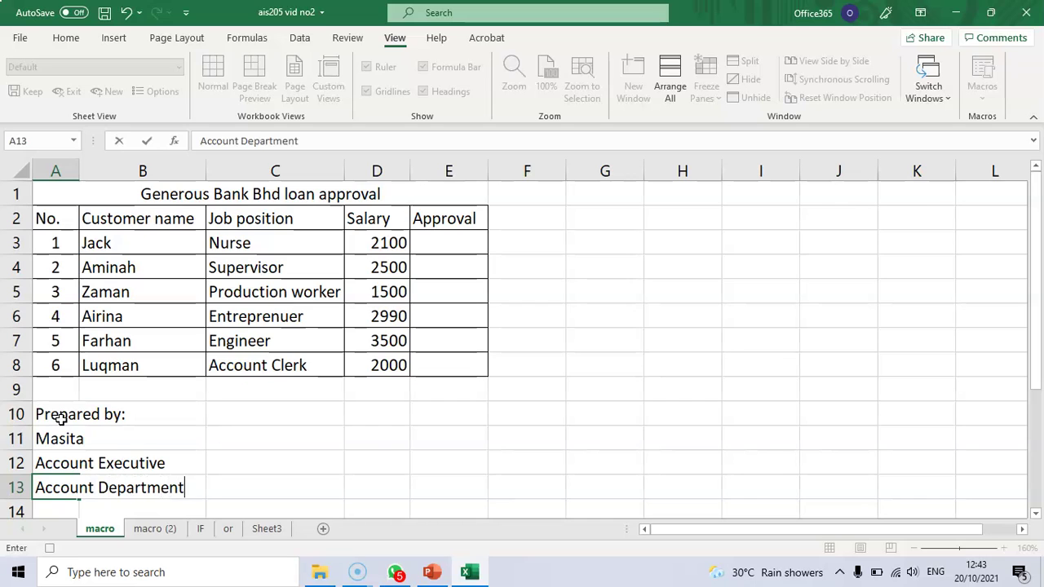
Step: Enter "Verified by:" in cell D10 and the verifier's name in D11
click(356, 415)
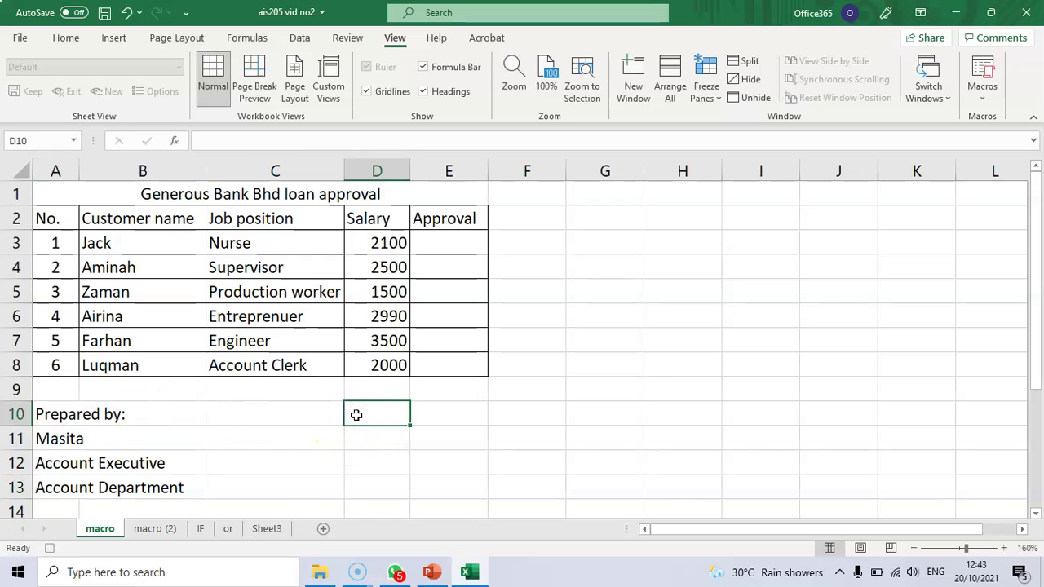
text(Ve)
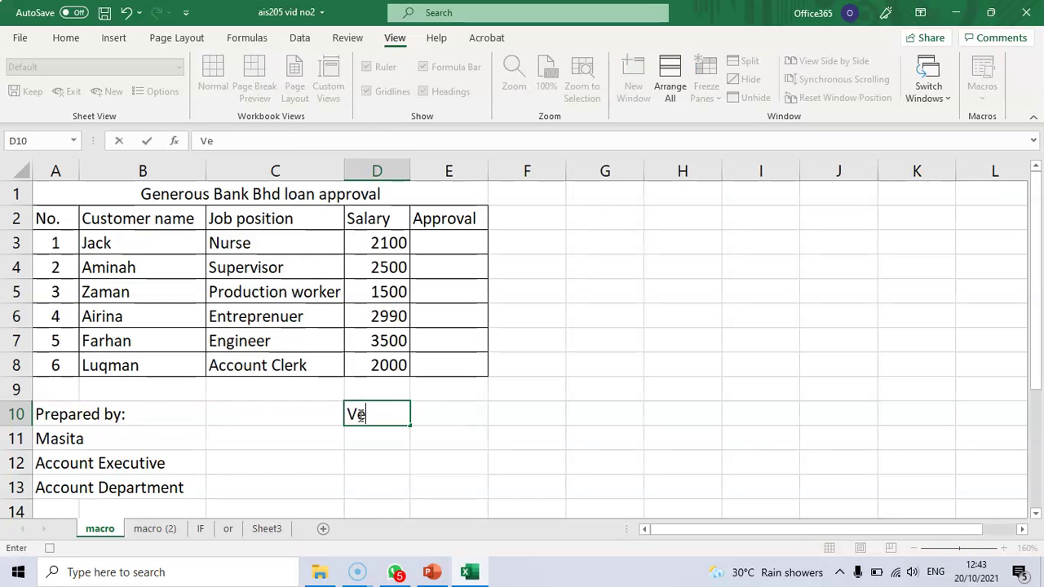
text(rified by:)
key(Return)
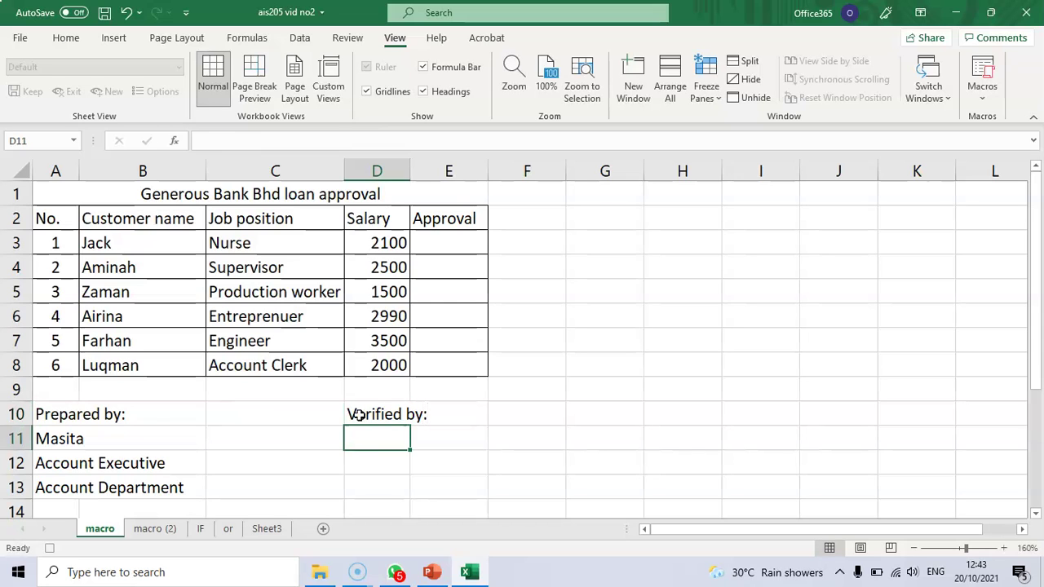
text(Salina)
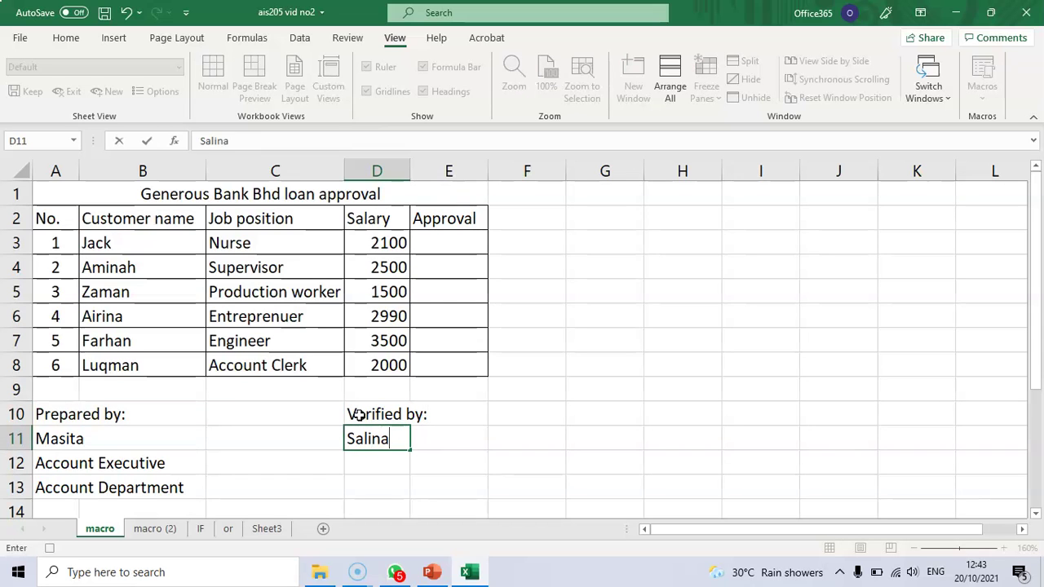
key(Return)
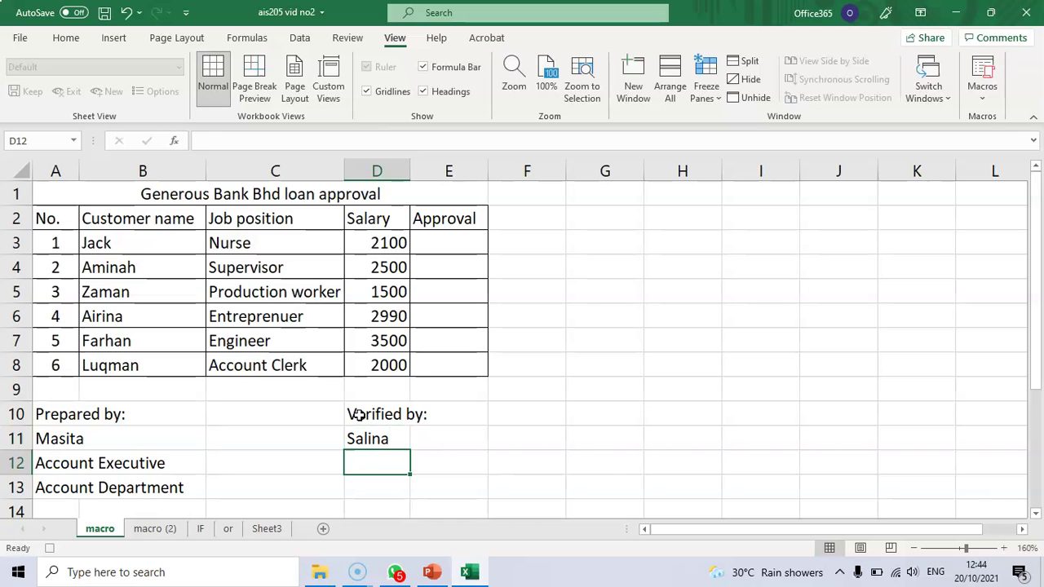
Step: Enter "Account Manager" in cell D12 and "Account Department" in D13
text(Account Manager)
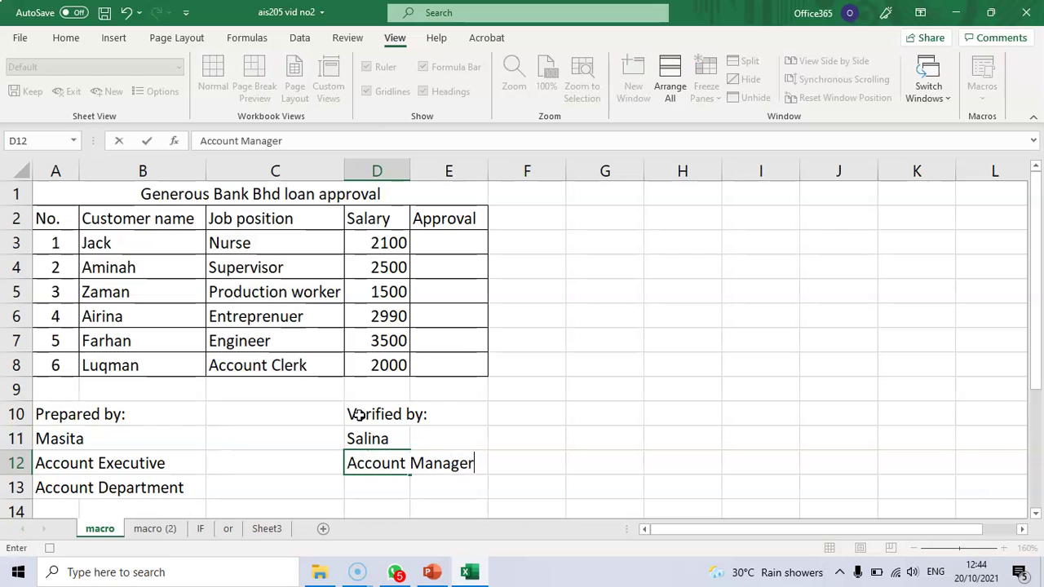
key(Return)
text(Account )
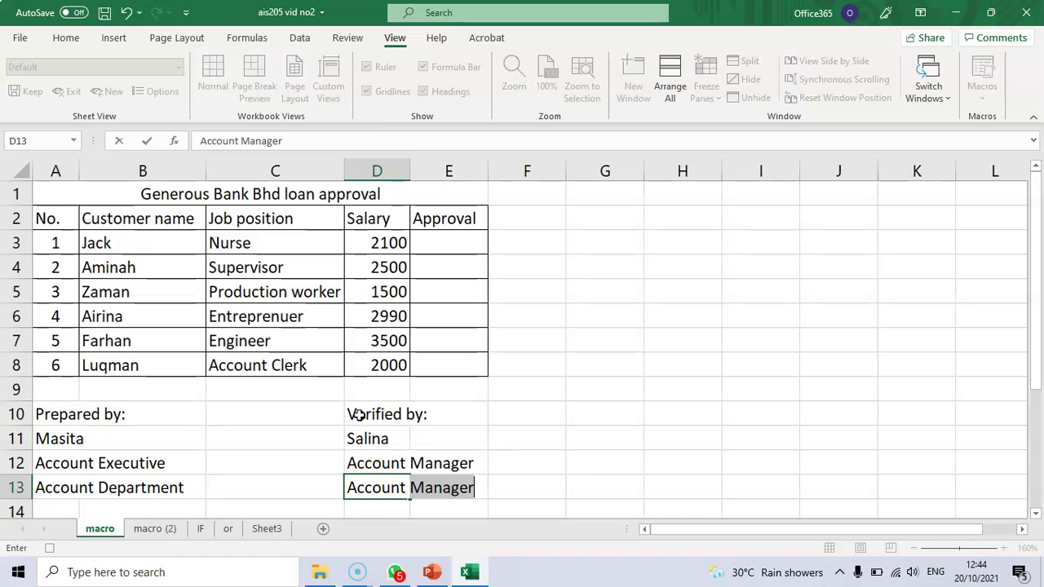
text(Department)
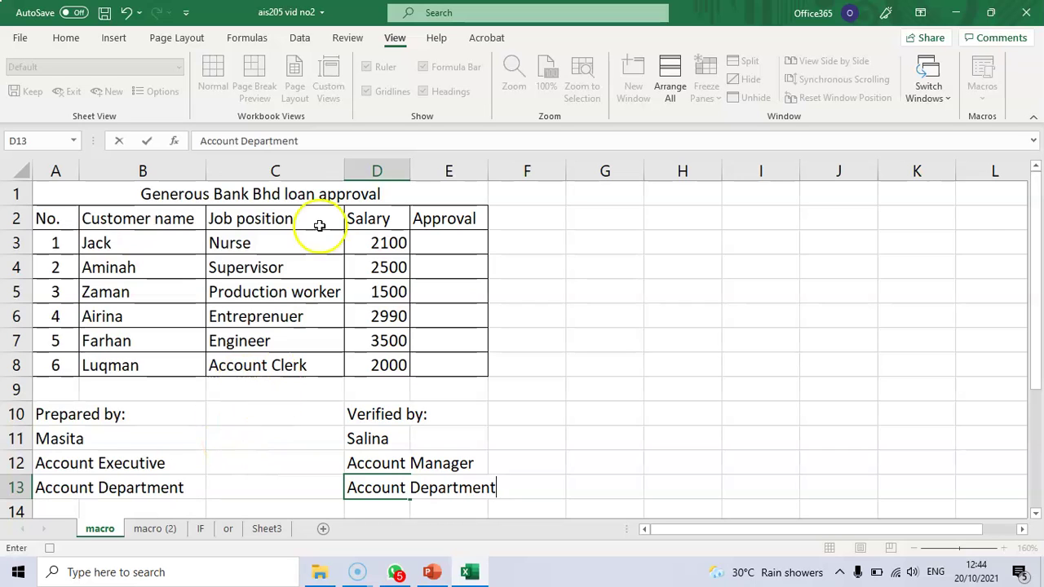
Step: Commit the entry in cell D13 and stop recording the macro
click(394, 41)
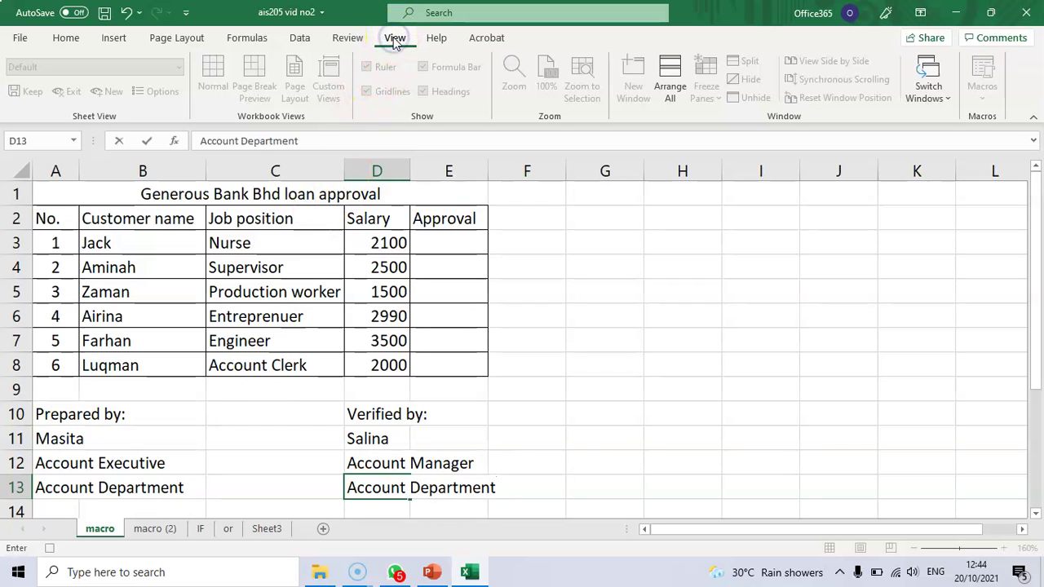
click(984, 100)
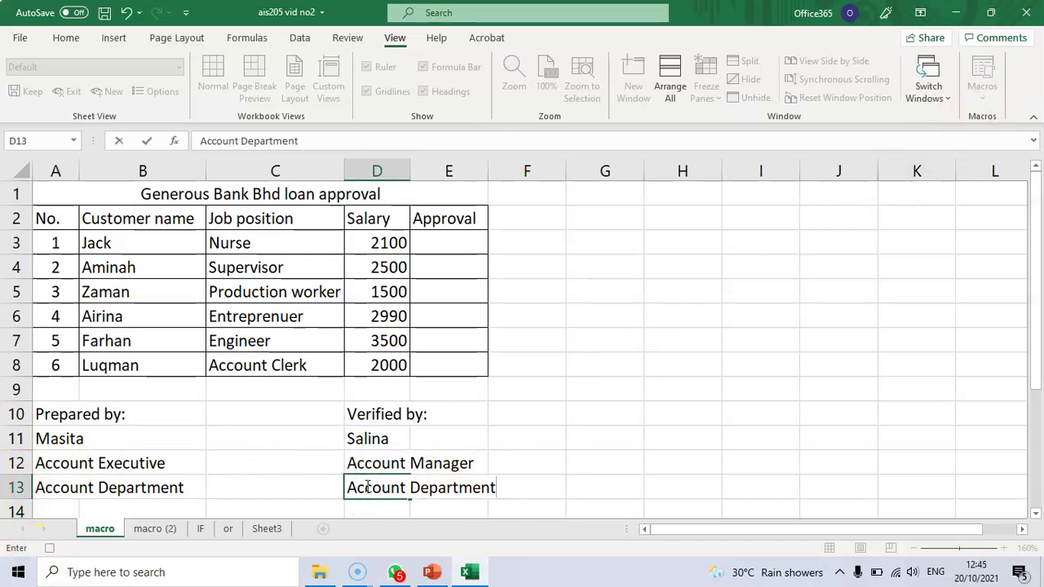
key(Return)
click(367, 482)
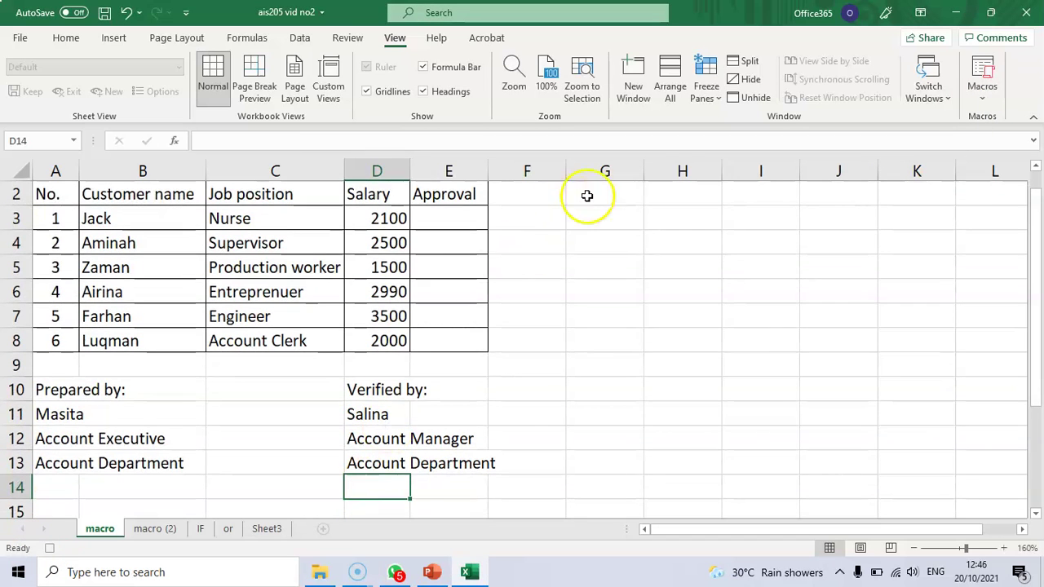
click(984, 99)
click(959, 145)
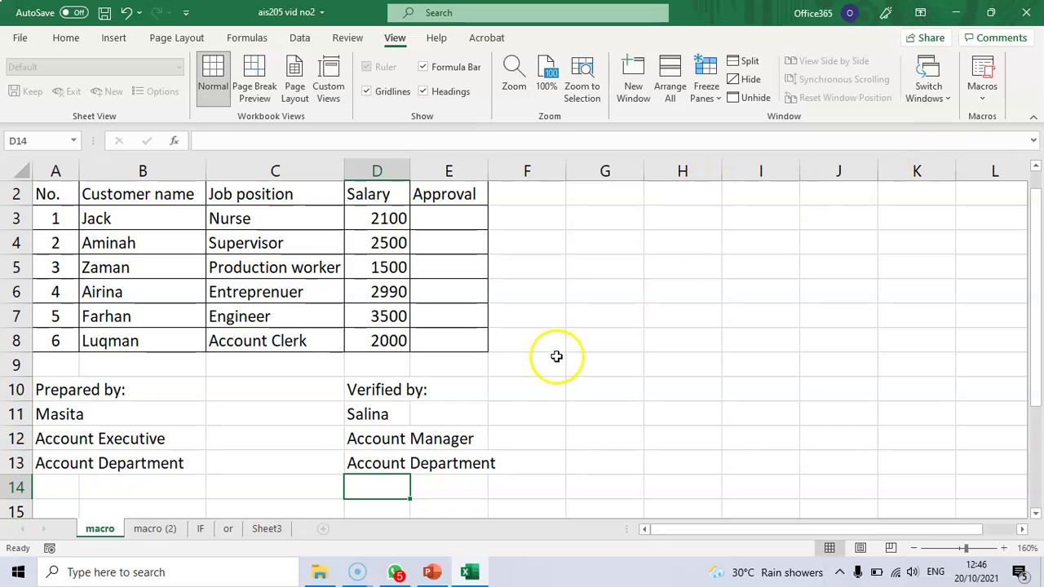
Step: Run the veriloan macro on the IF sheet with cell A8 selected
click(200, 530)
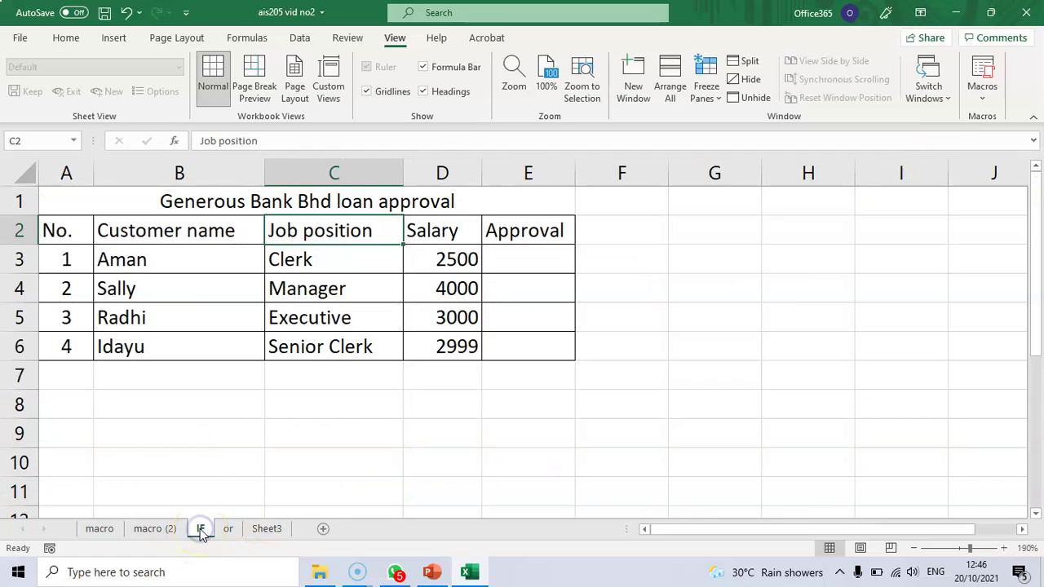
click(73, 414)
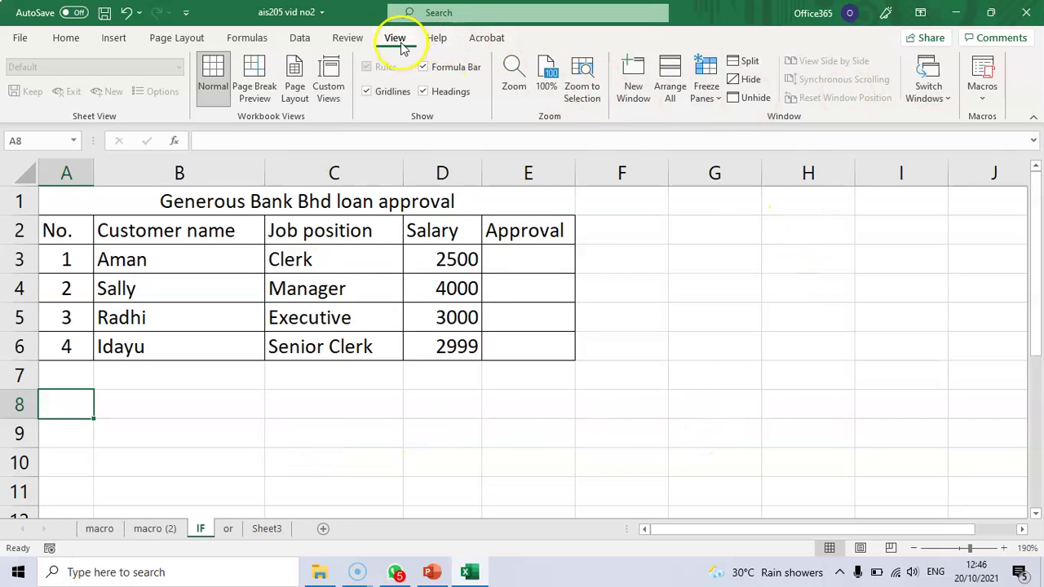
click(982, 95)
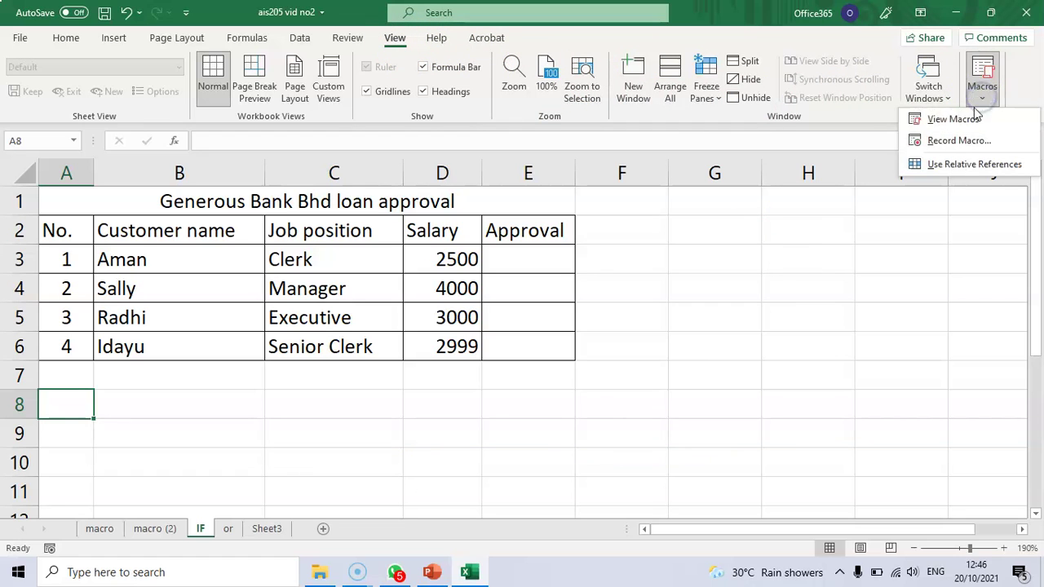
click(962, 120)
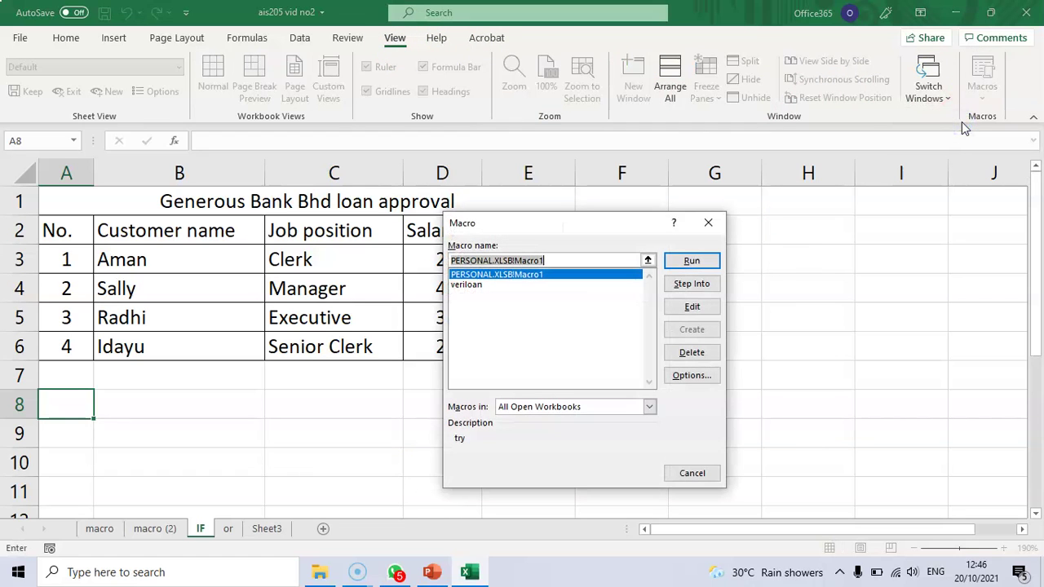
click(478, 287)
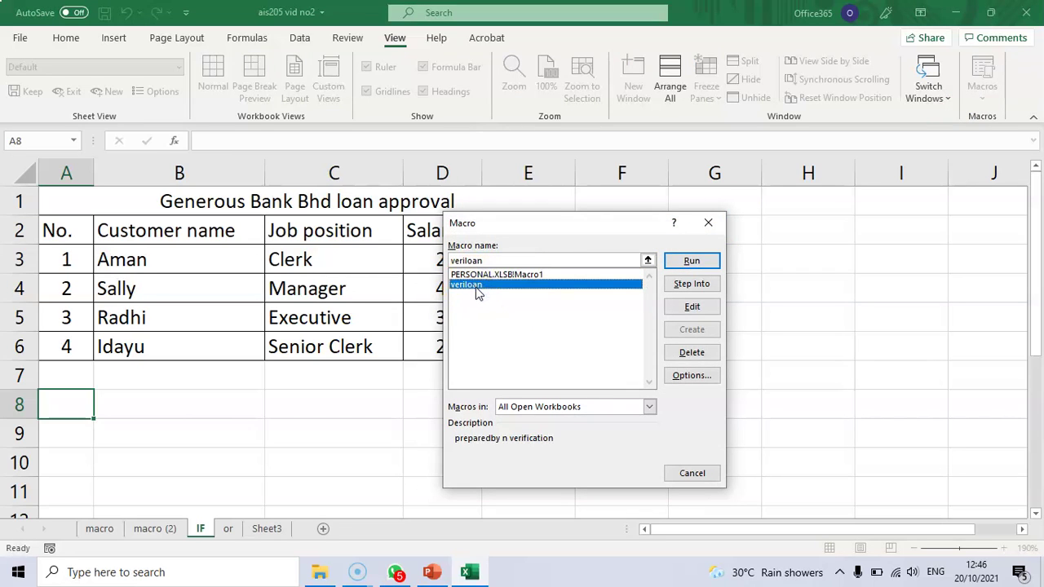
click(693, 261)
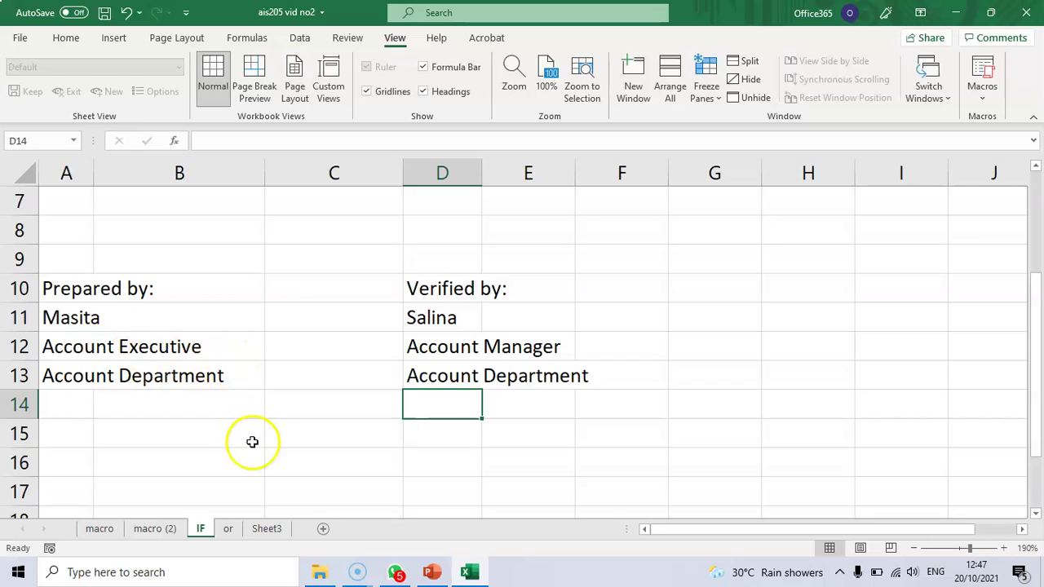
Step: Set up a new macro recording on the macro (2) sheet, named "veribonus" with shortcut letter n
click(169, 532)
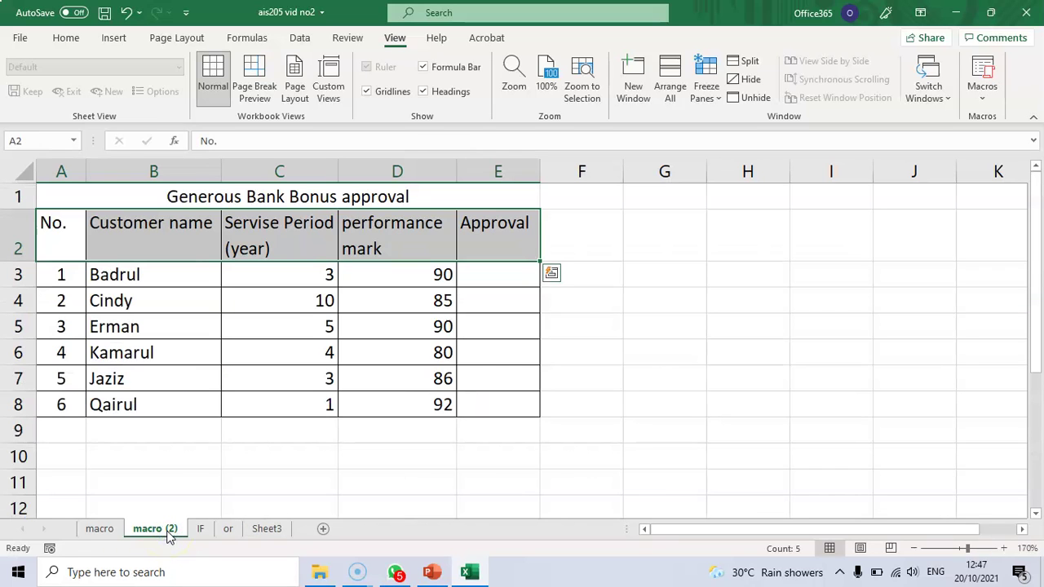
scroll(116, 415, down, 1)
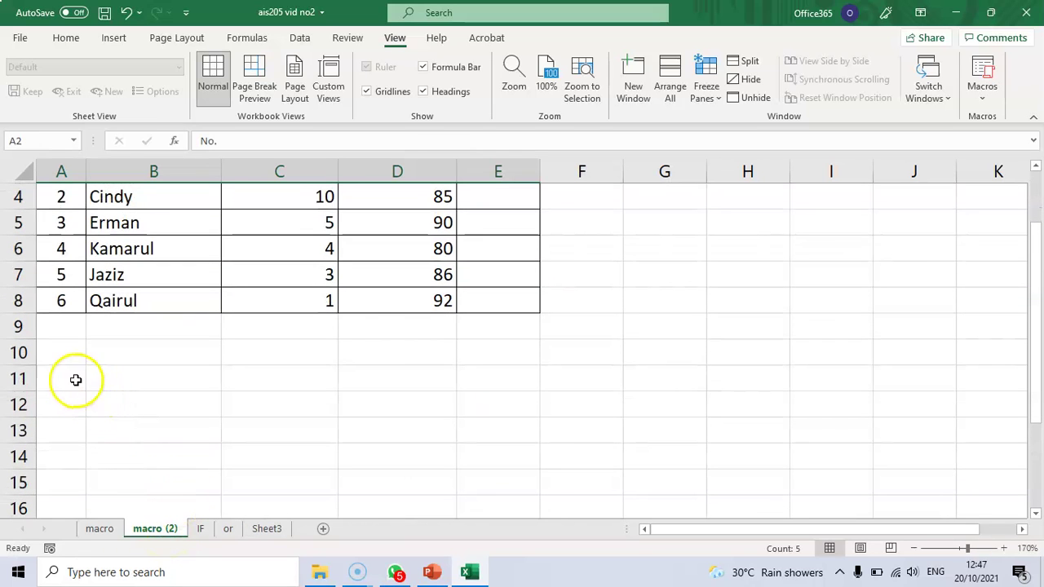
click(985, 94)
click(967, 140)
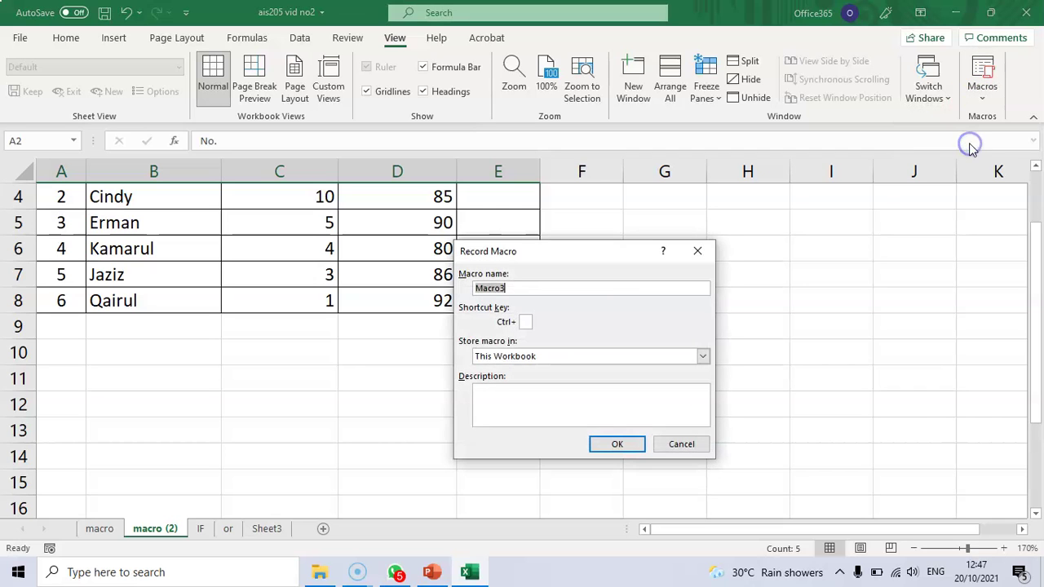
text(veri b)
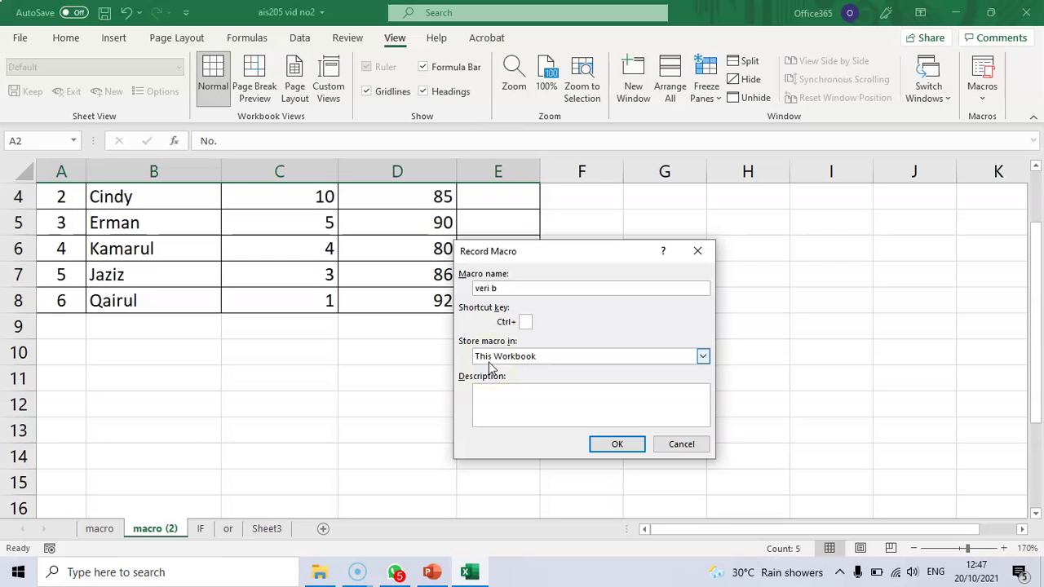
key(BackSpace)
key(BackSpace)
text(bonus)
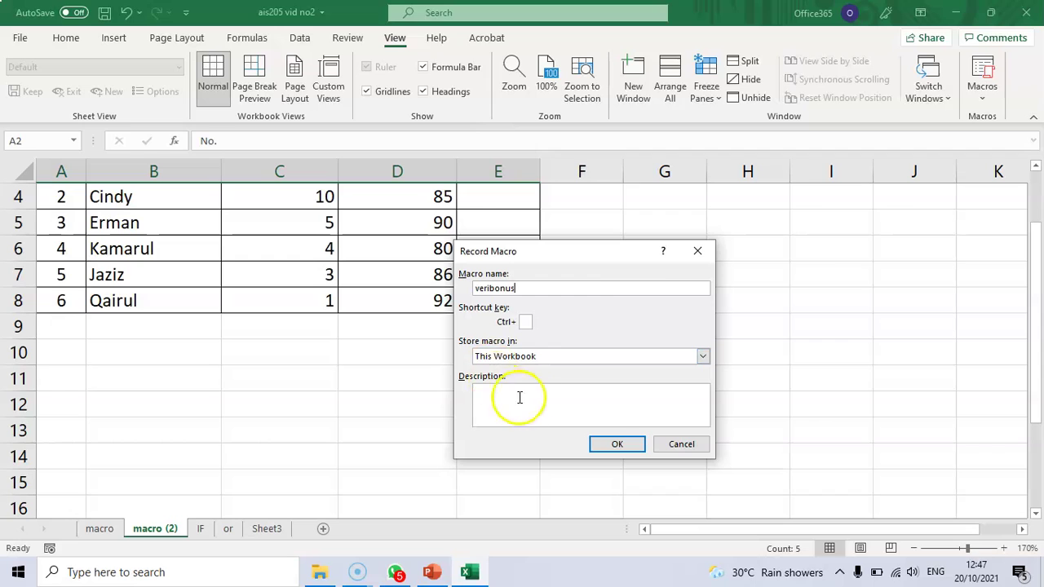
click(525, 321)
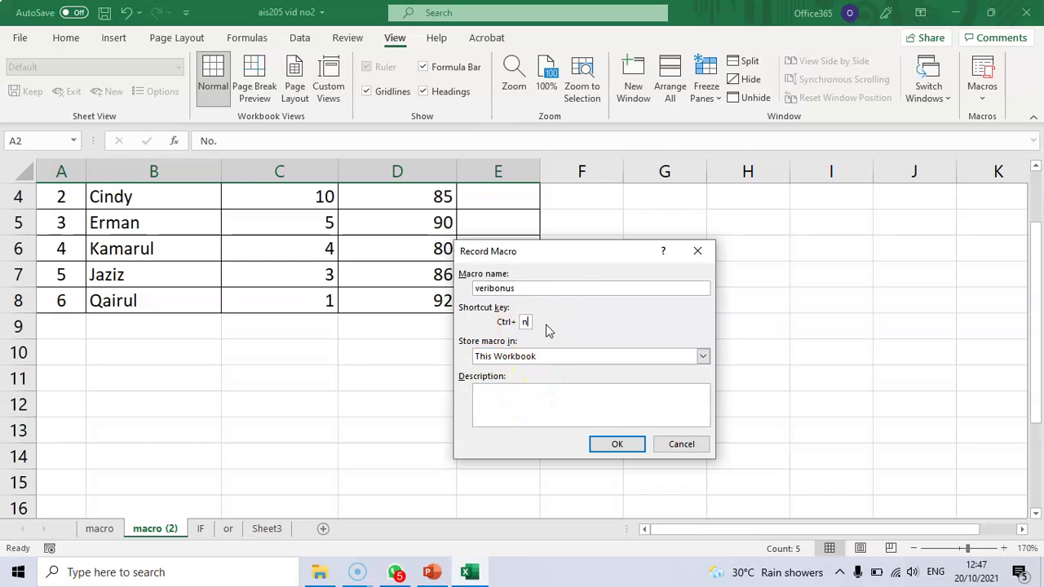
Step: Describe the new macro as "preparedby and verification" and start recording it in this workbook
click(497, 397)
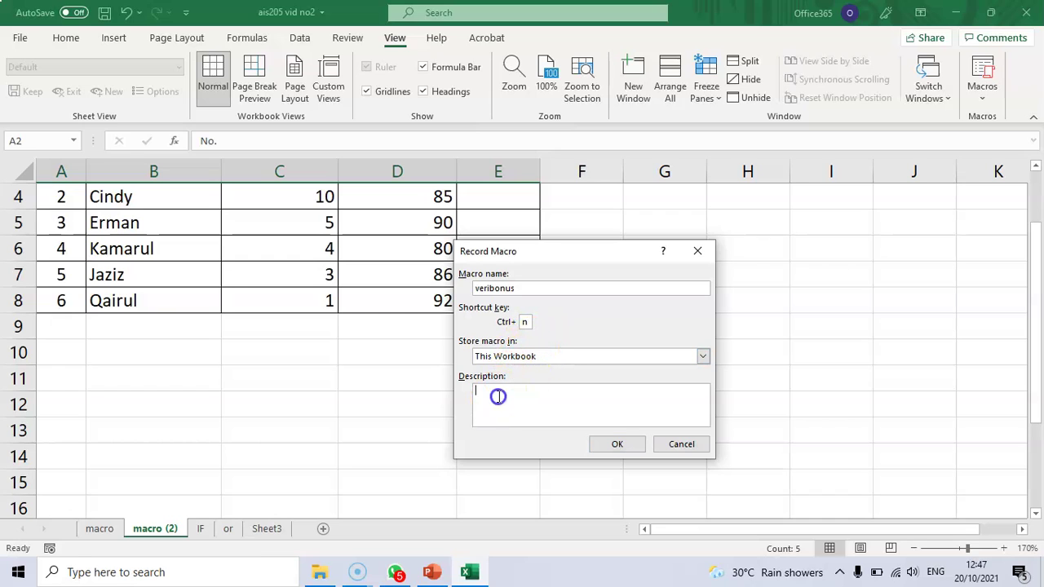
text(prepare)
text(d b)
text(b)
text(y and verifi)
text(cation)
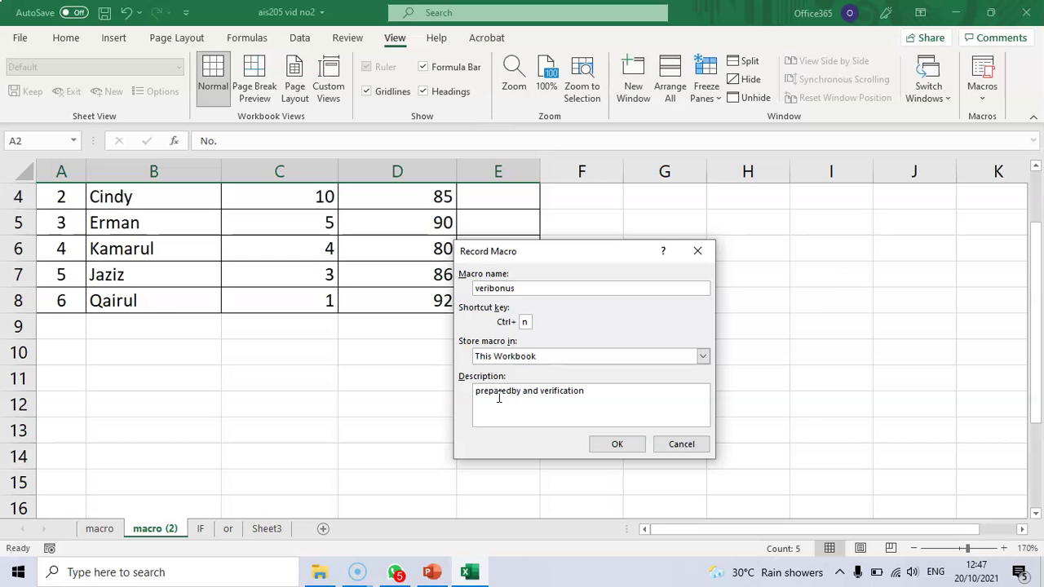
click(617, 445)
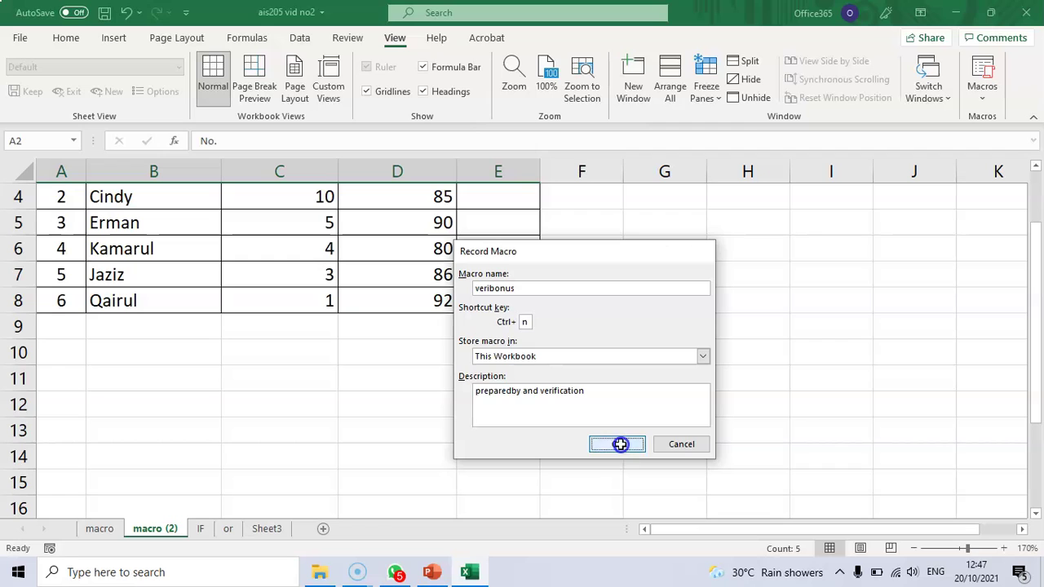
Step: Enter "Prepared by" in cell A11 and the preparer's name in A12
click(62, 378)
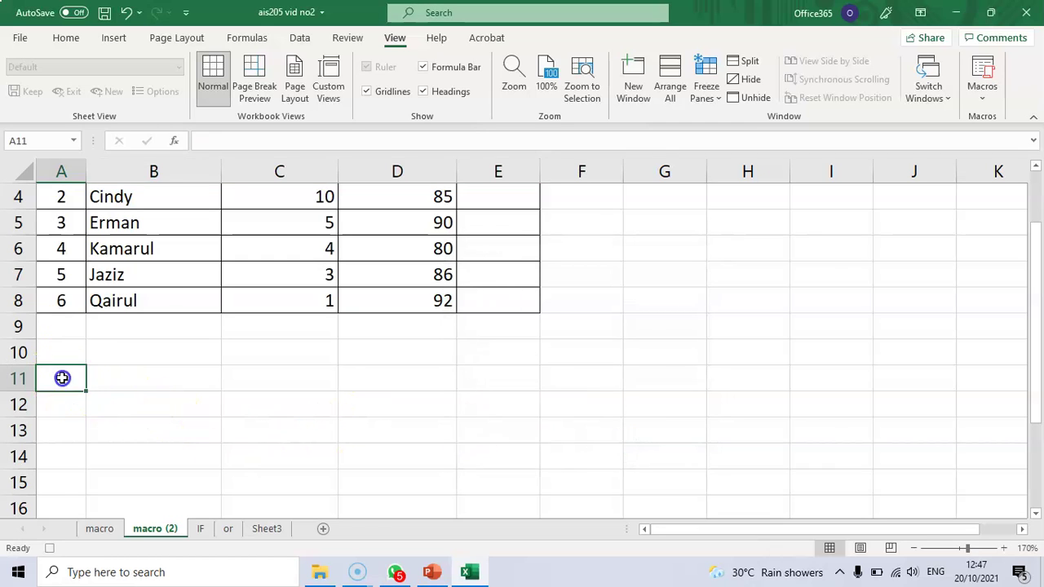
text(Prepared by)
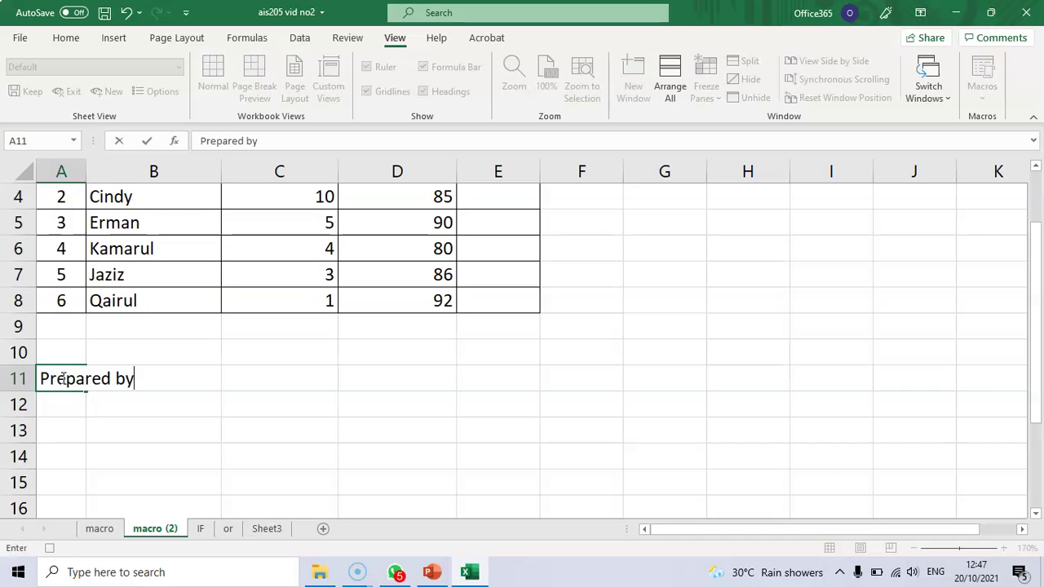
key(Return)
text(Ms)
key(Return)
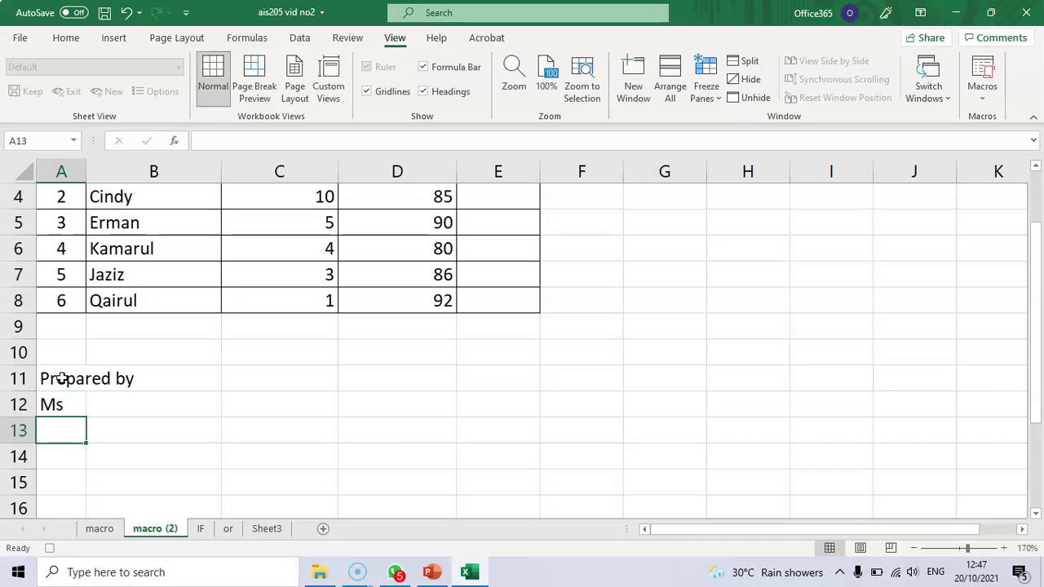
key(Up)
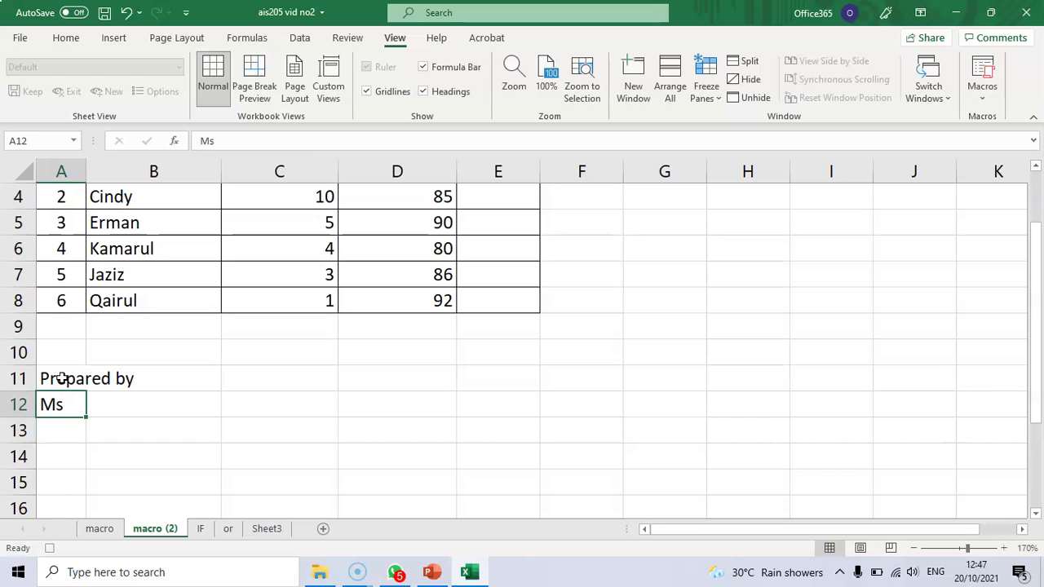
key(F2)
key(BackSpace)
text(asita)
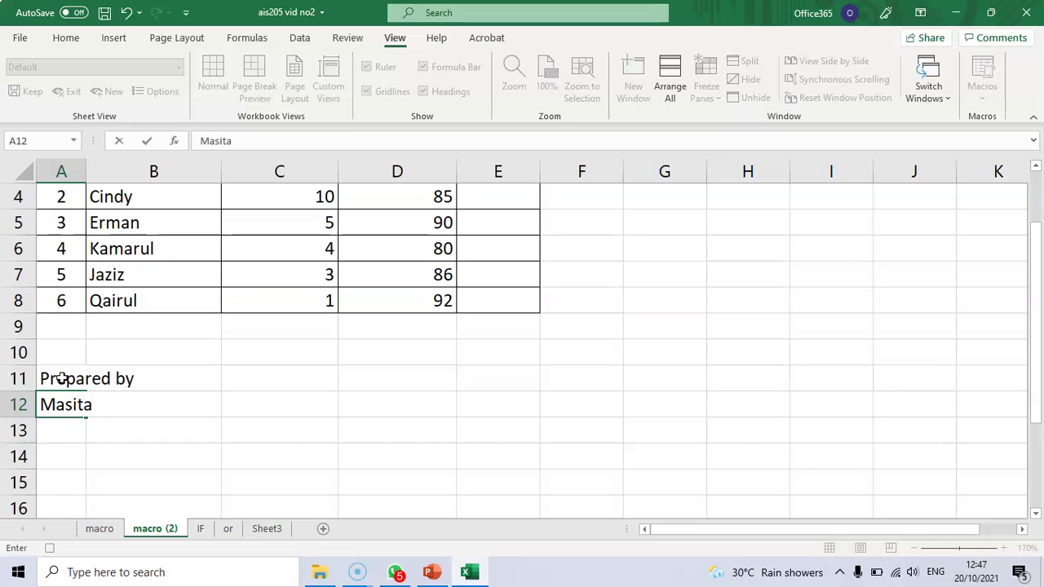
key(Return)
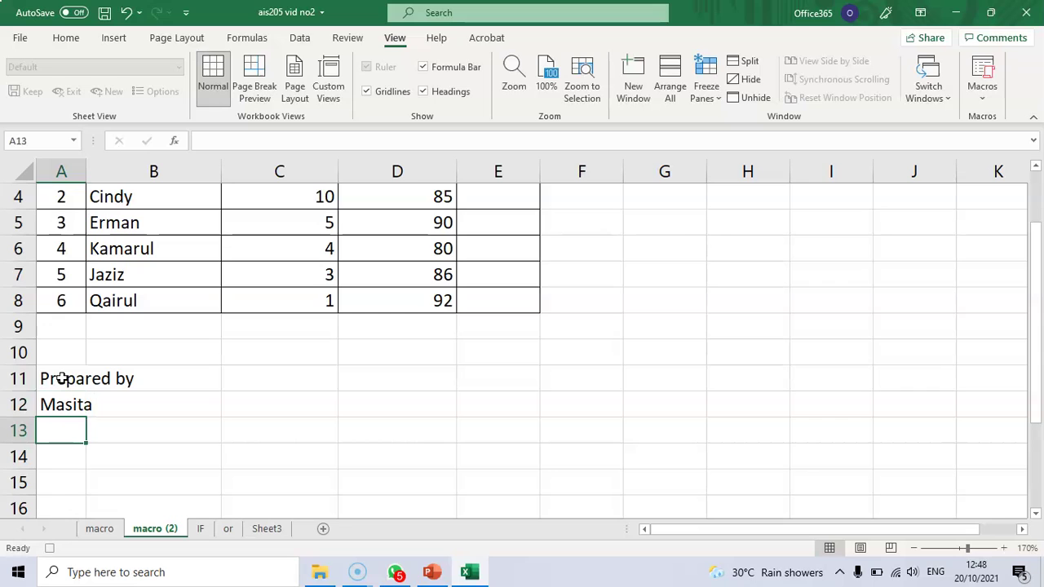
Step: Enter "Account Executive" in cell A13 and "Account Department" in A14
text(Account )
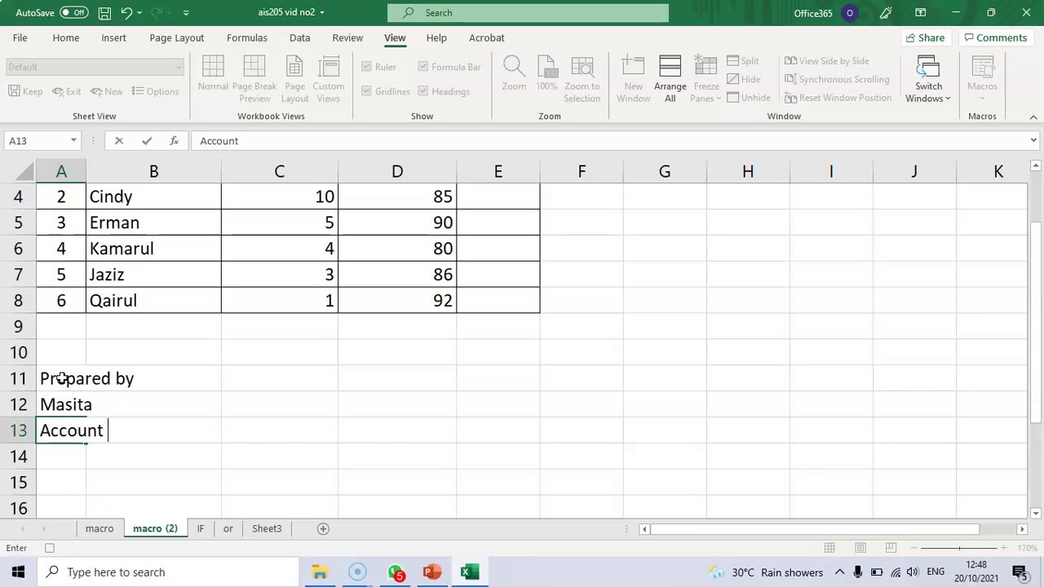
text(Executive)
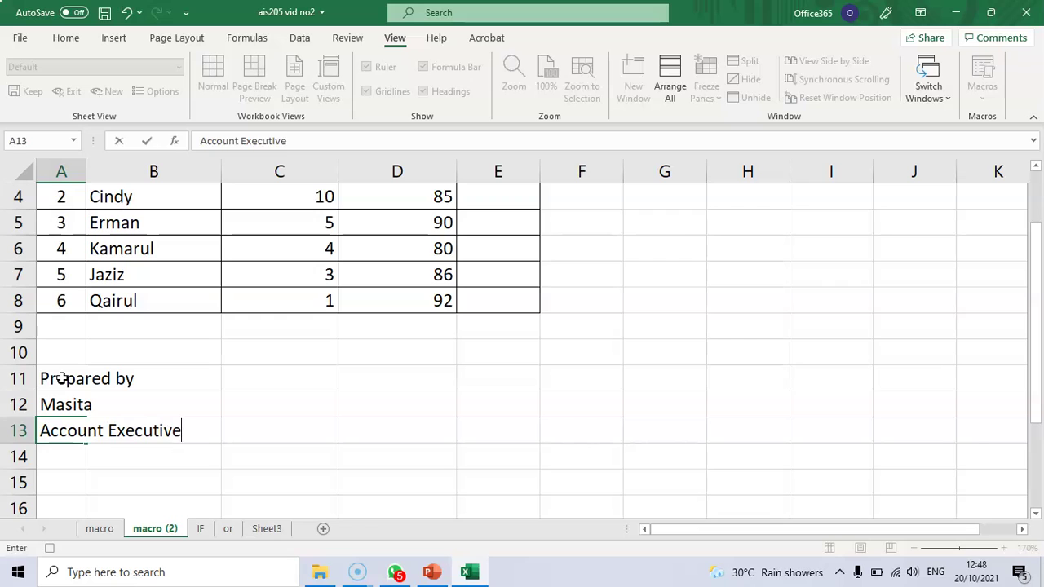
key(Return)
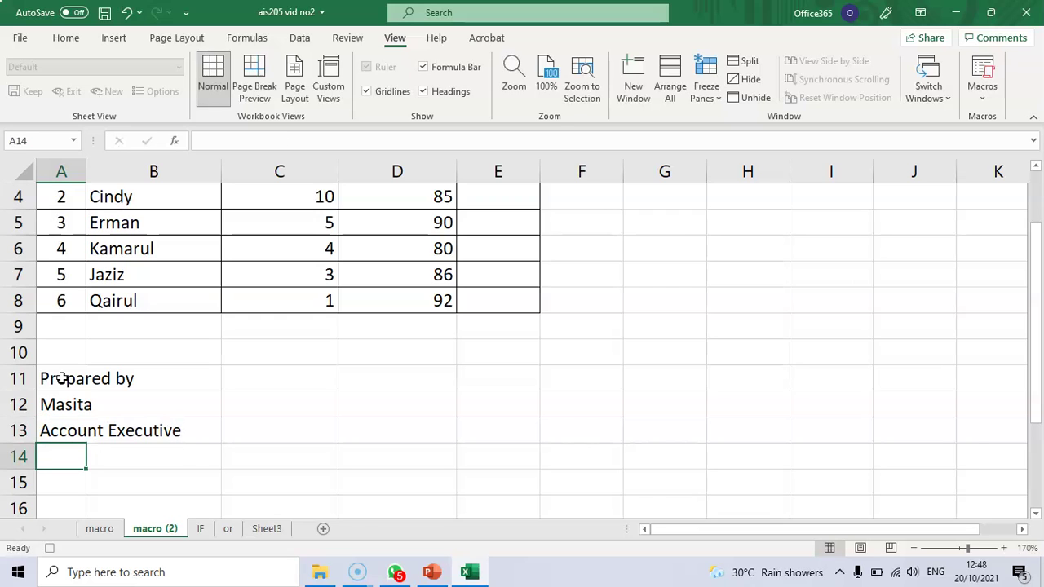
text(Account Department)
Step: Enter "Verified by" in cell D11 and the verifier's name in D12
click(350, 376)
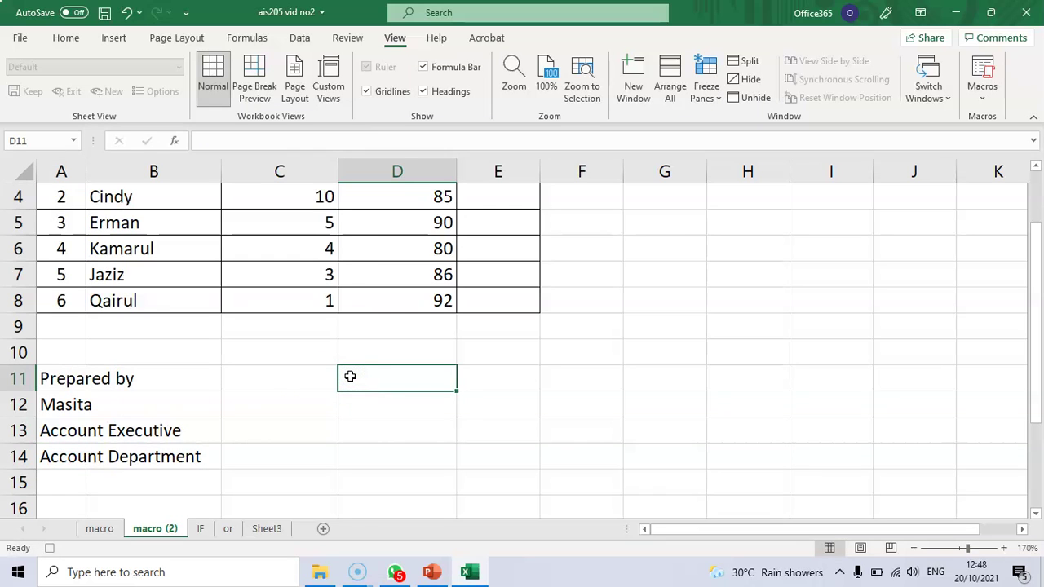
text(Verii)
key(BackSpace)
text(fied by)
key(Return)
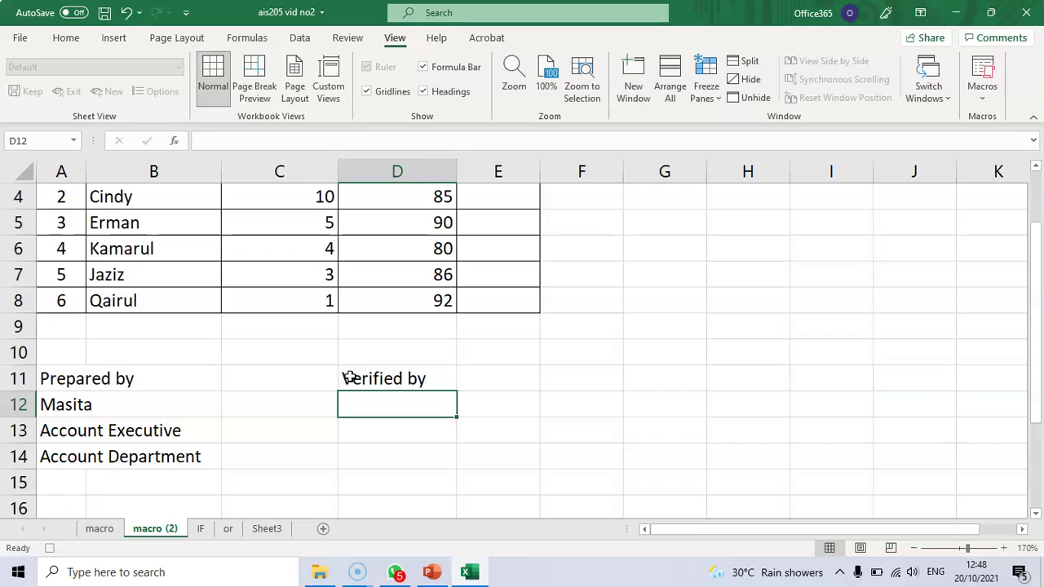
text(Rahman)
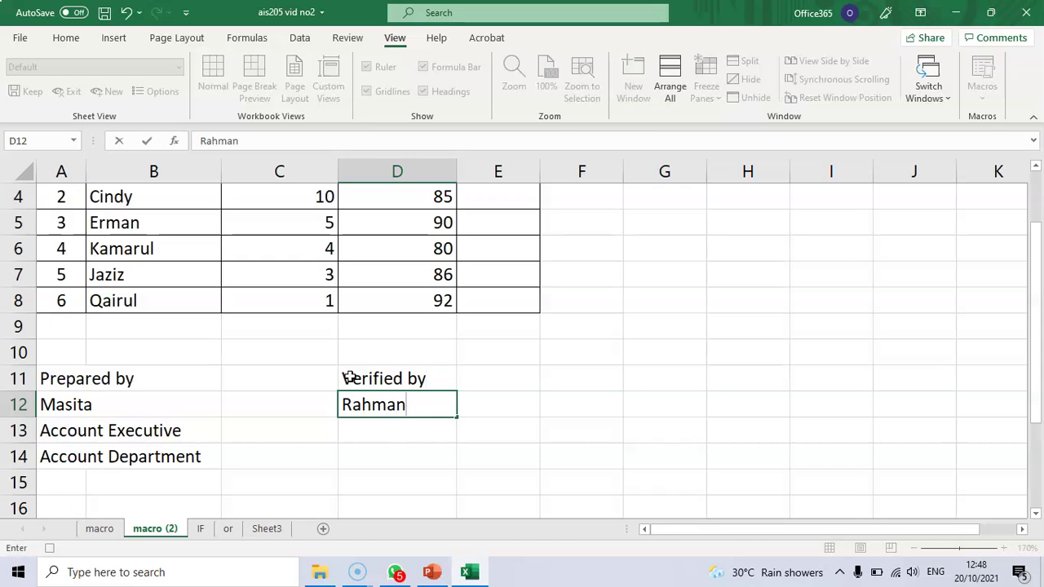
key(Return)
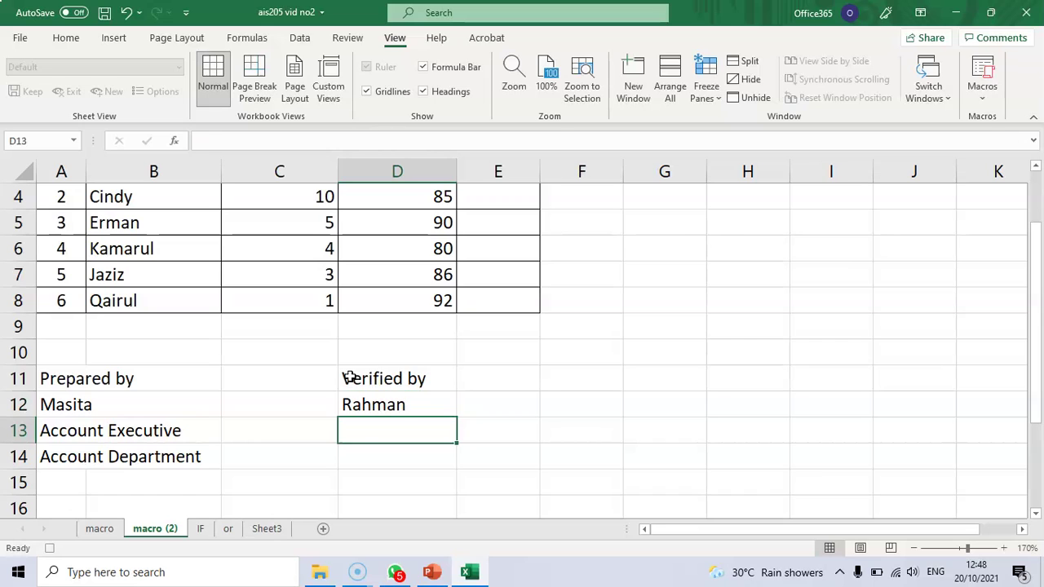
Step: Enter "Payroll manager" in cell D13 and "Account Department" in D14
text(Payroll manager)
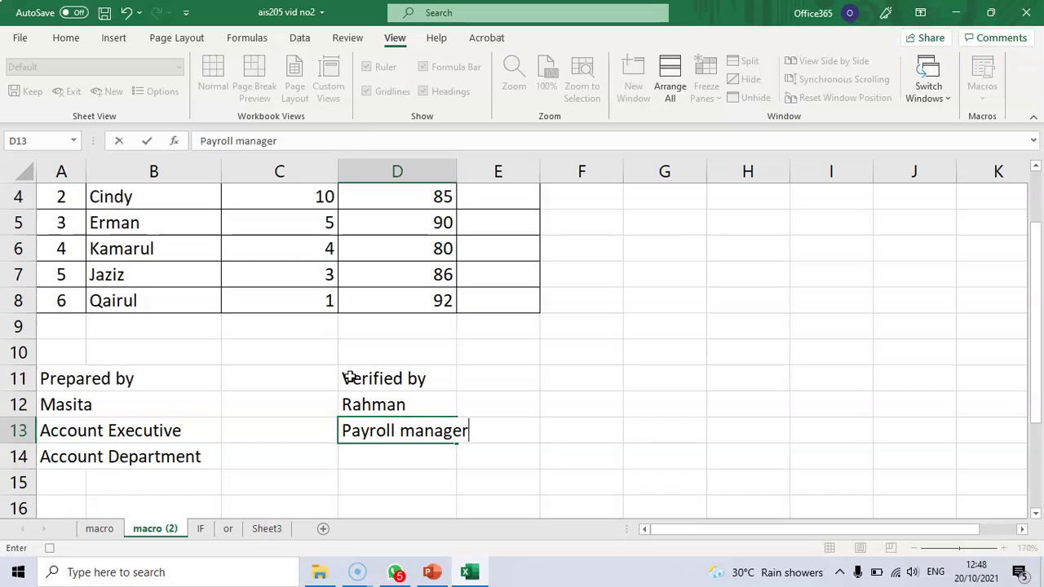
key(Return)
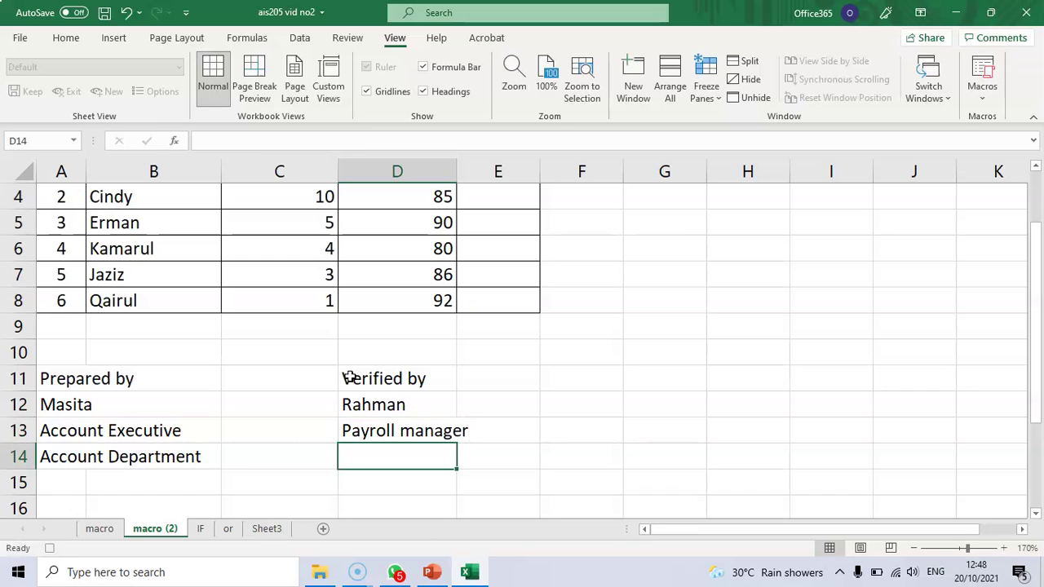
text(A)
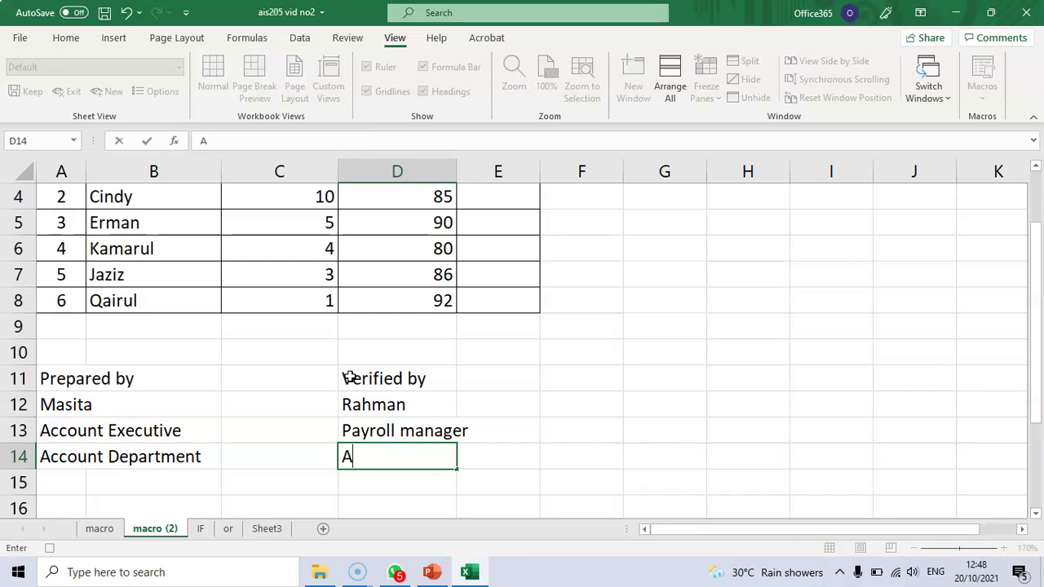
text(ccount )
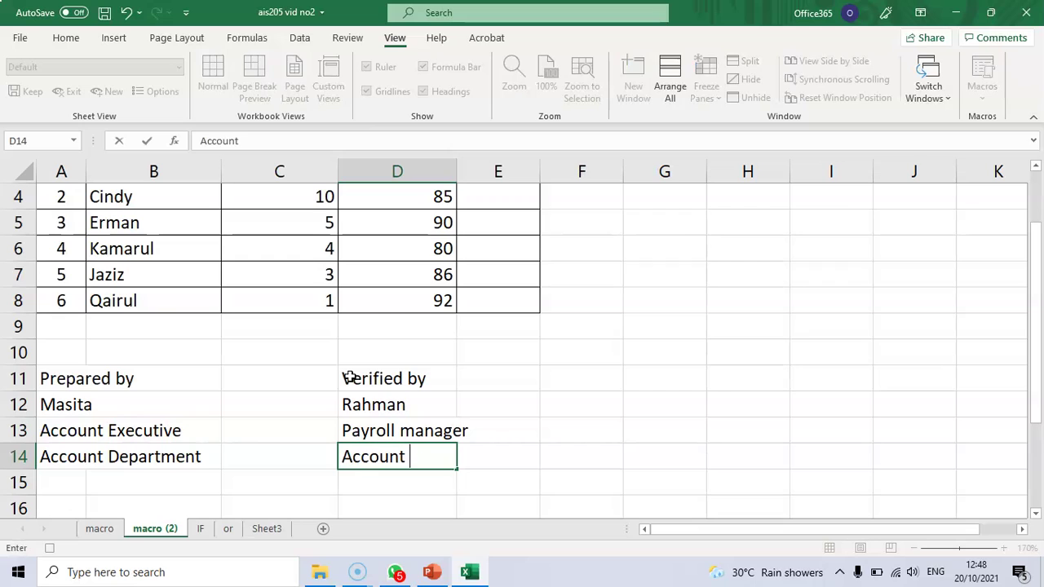
text(e)
key(BackSpace)
text(Department)
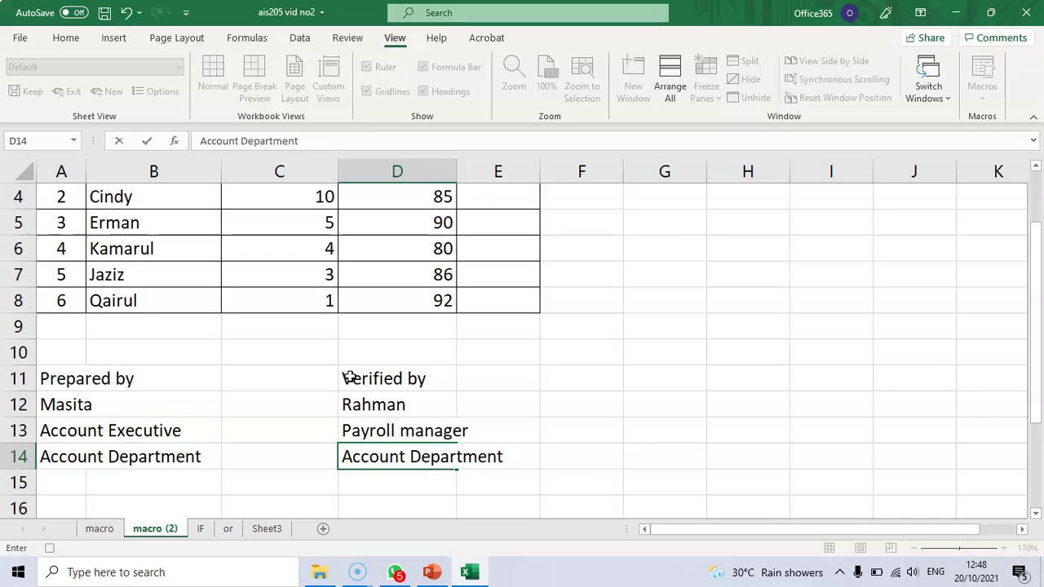
key(Return)
Step: Stop recording the macro and switch to the "or" sheet
click(982, 96)
click(975, 142)
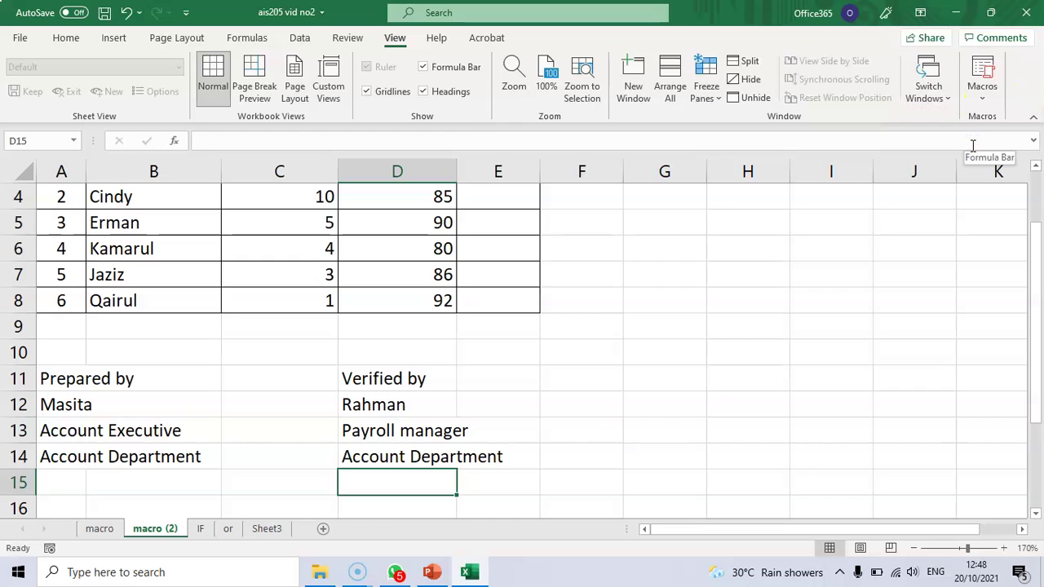
click(228, 528)
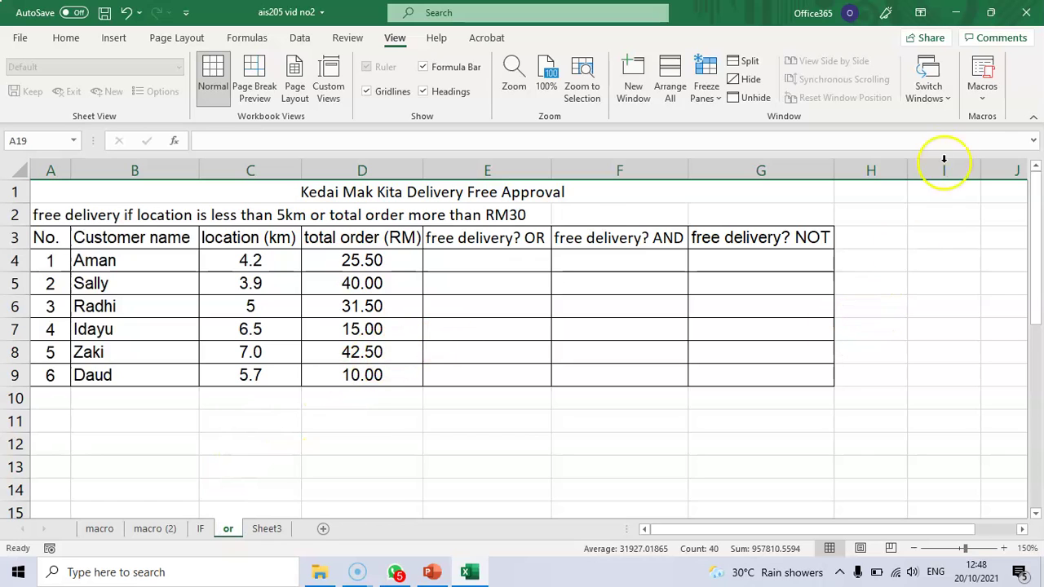
Step: Run the veribonus macro on the "or" sheet to add the prepared-by and verified-by block
click(983, 92)
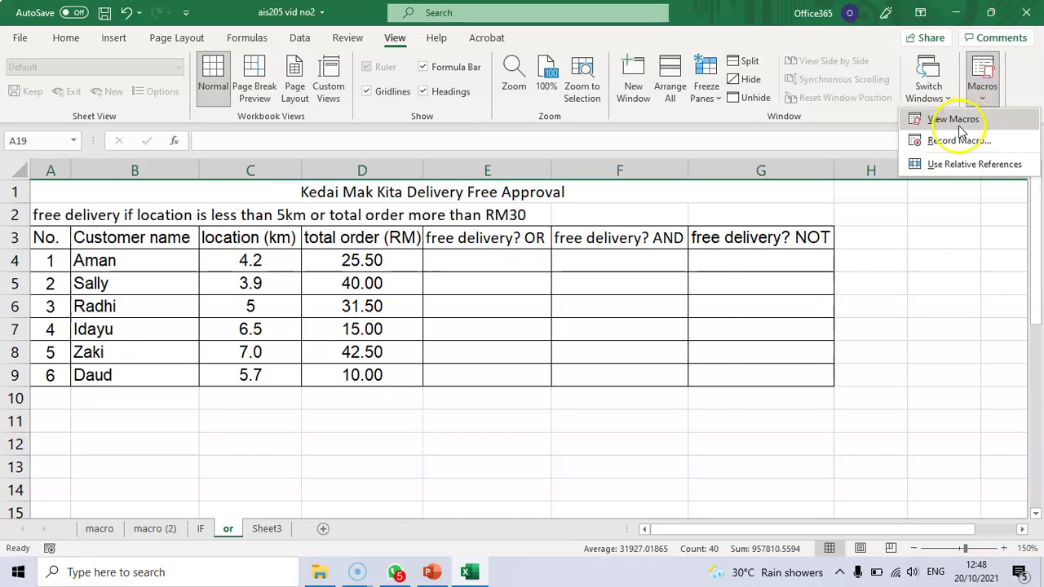
click(958, 124)
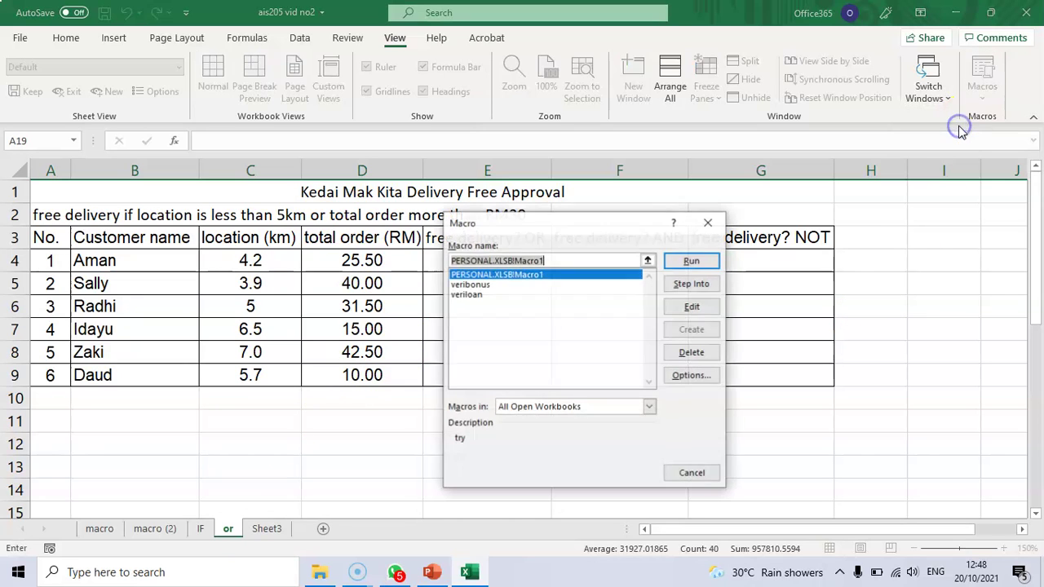
click(470, 284)
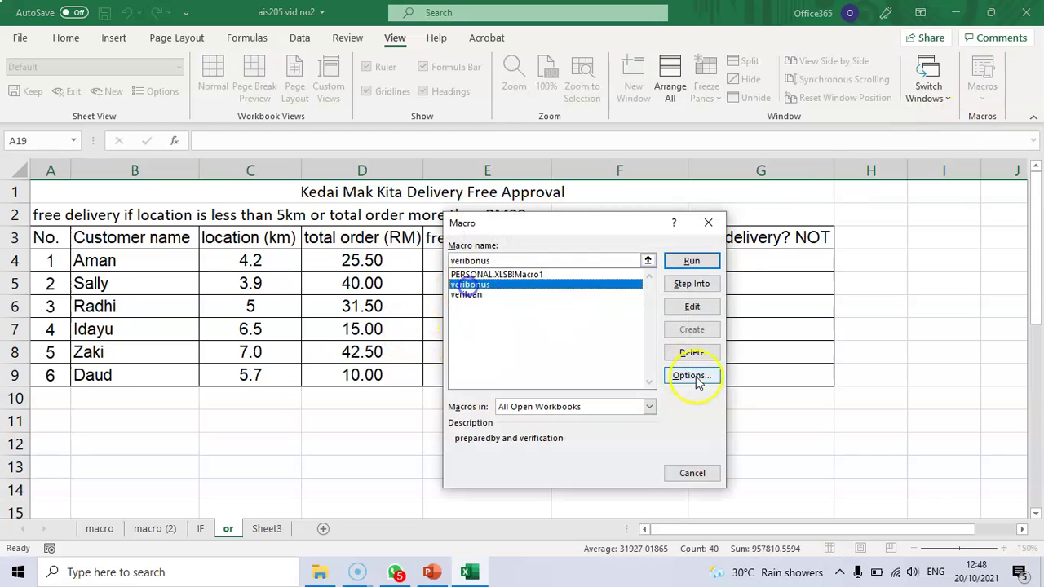
click(695, 265)
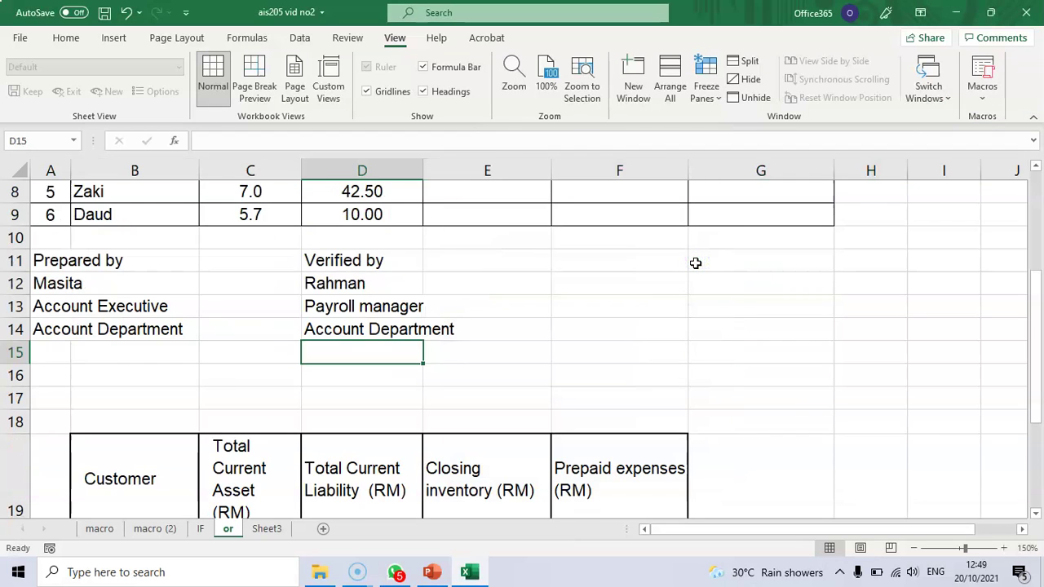
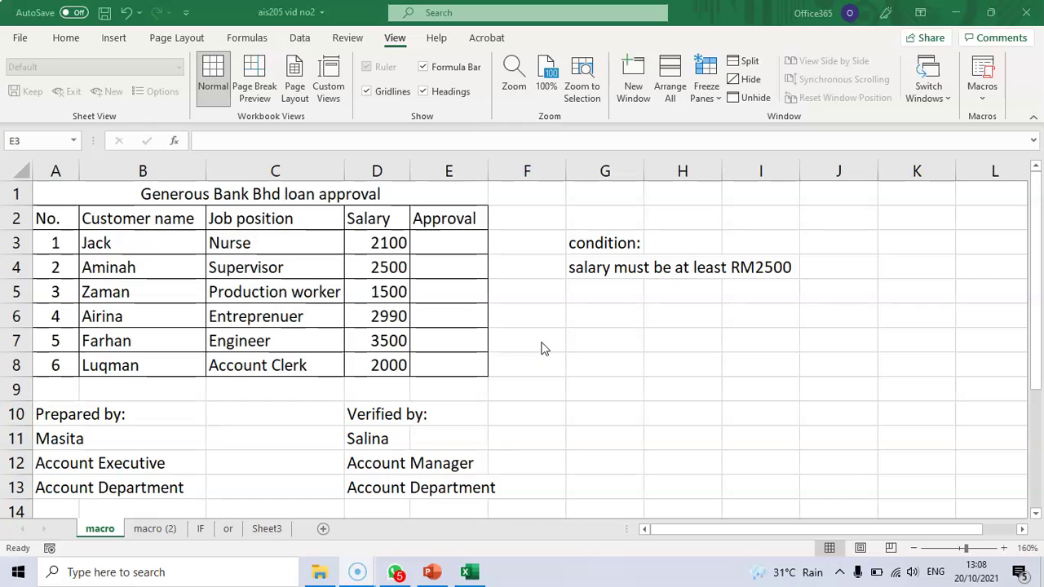
Step: Search for the IF function and insert it in the first Approval cell, E3, of the loan approval table
click(447, 242)
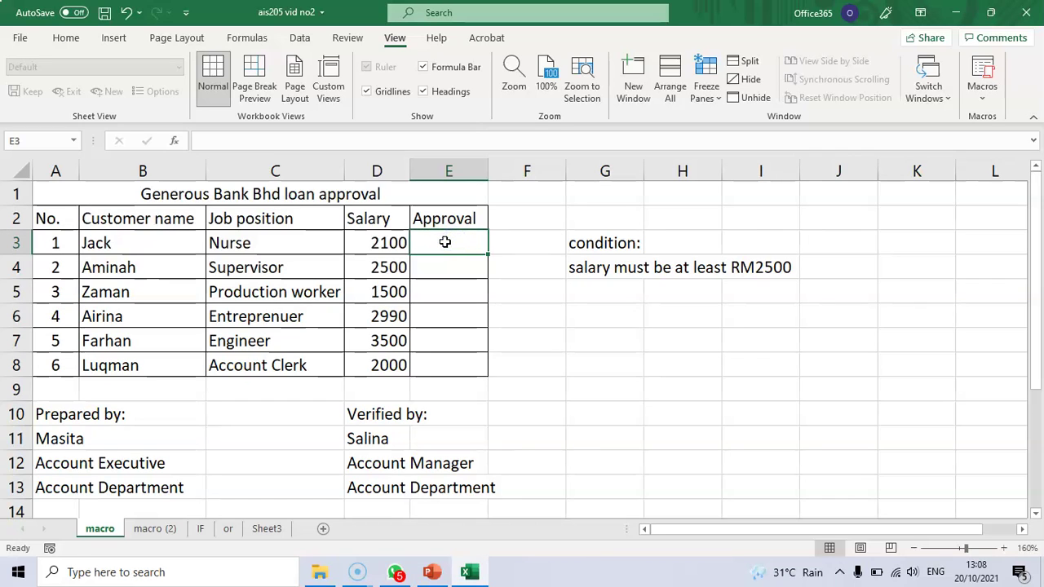
click(447, 243)
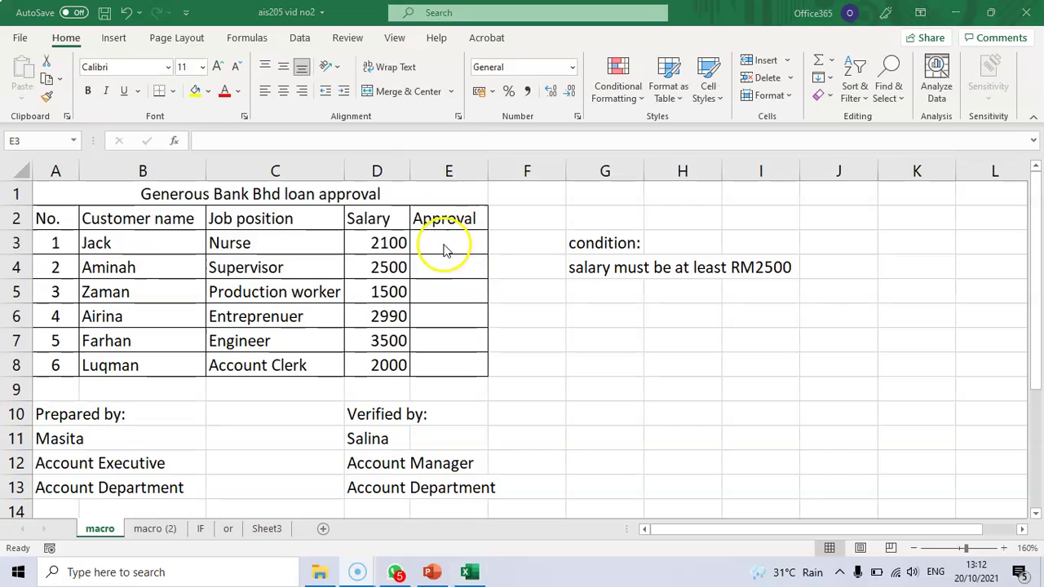
click(444, 247)
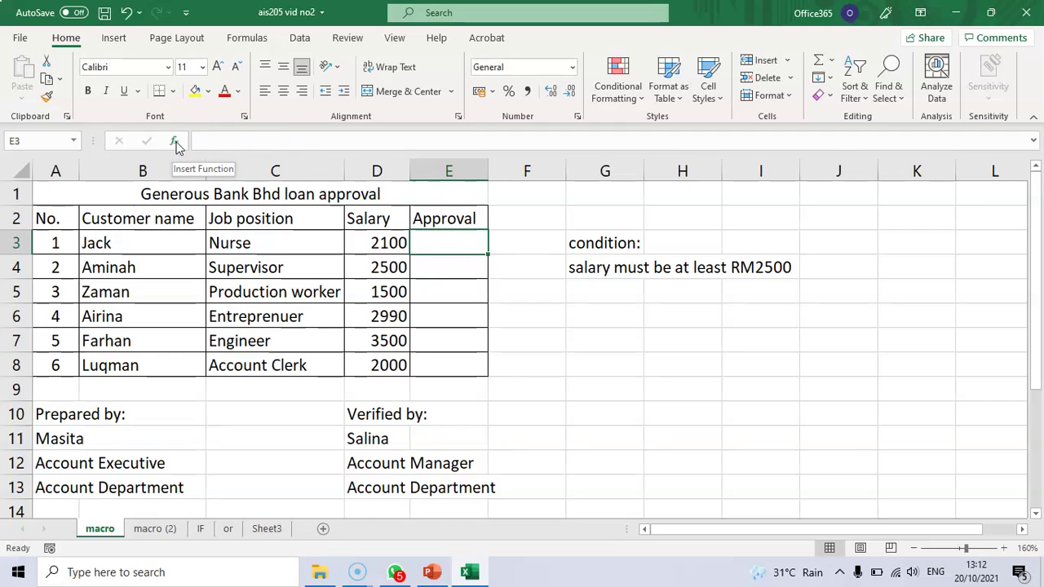
click(176, 143)
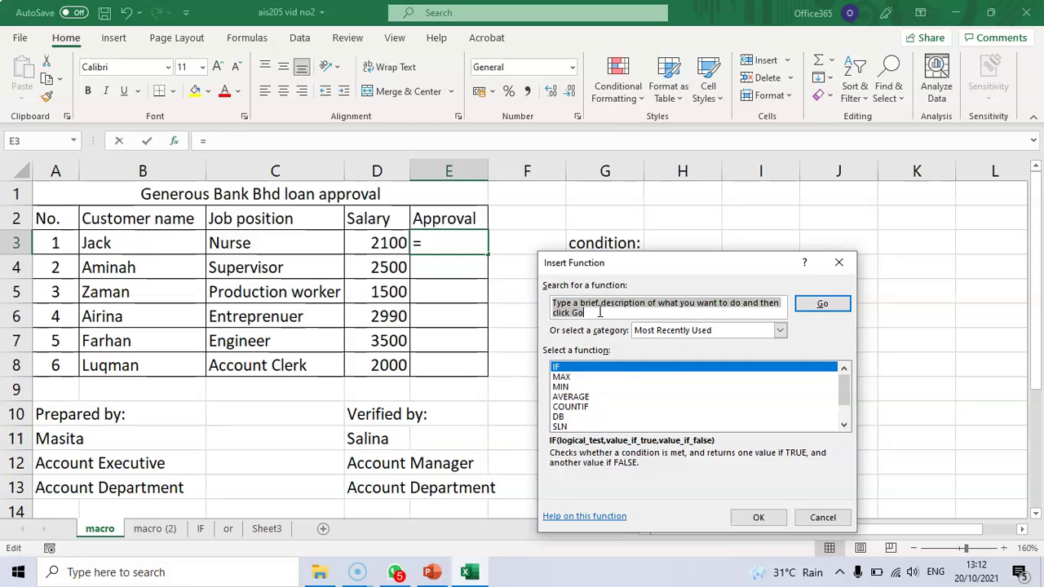
text(IF)
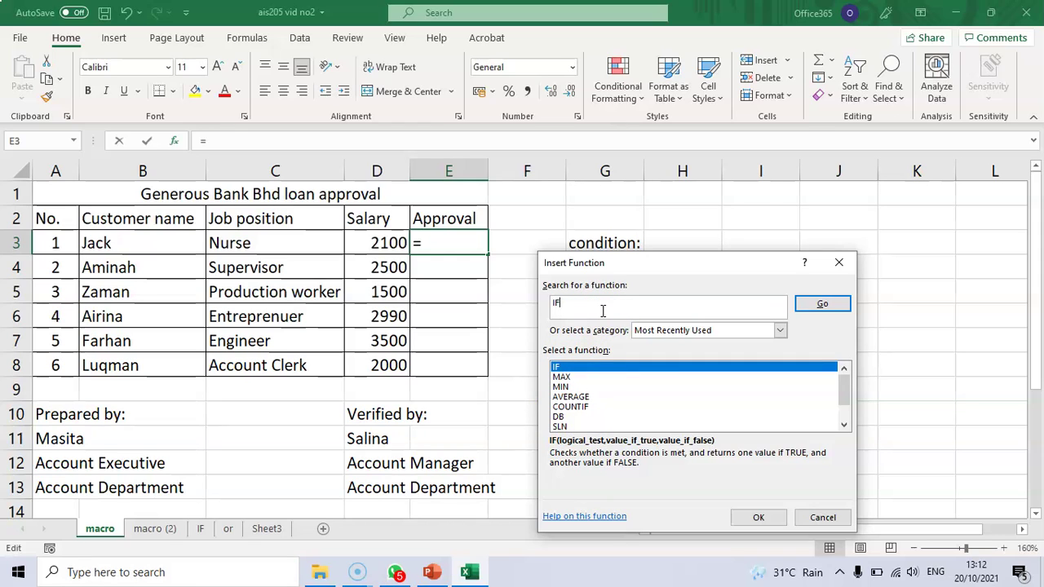
click(825, 307)
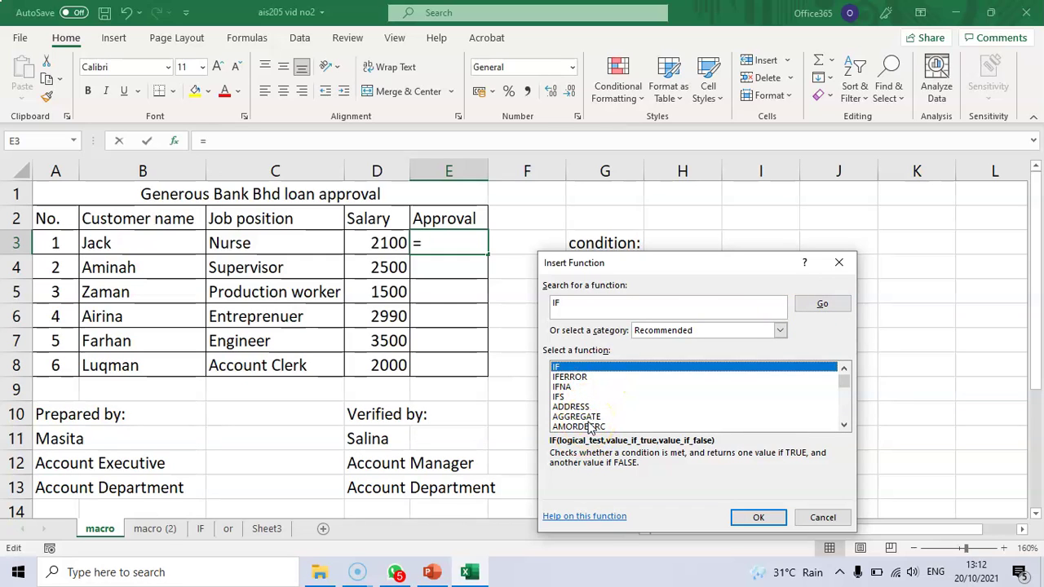
click(565, 369)
click(756, 518)
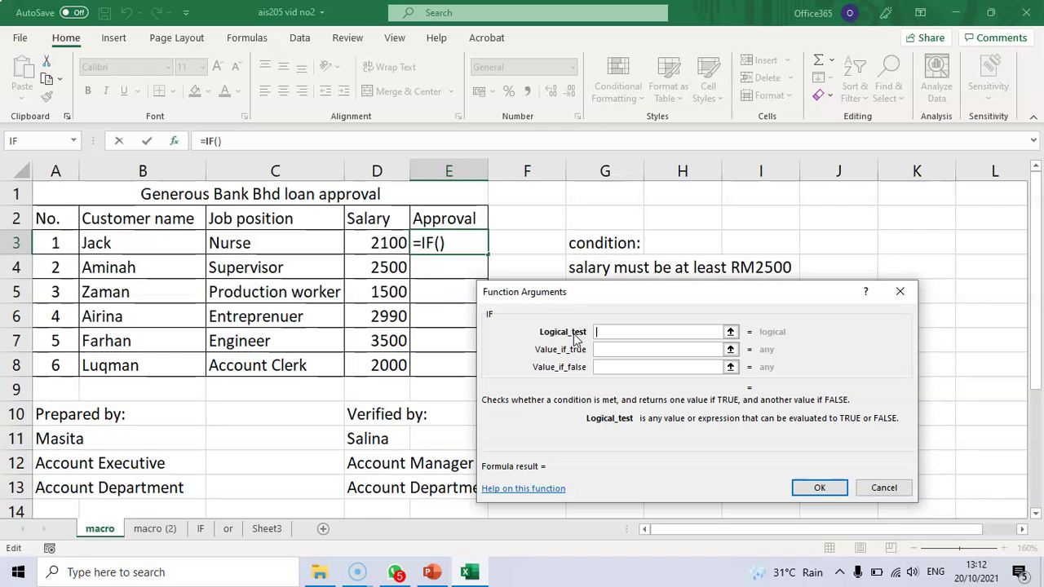
Step: Set the IF arguments to test D3>=2500, returning YES if true and NO if false, and confirm the formula
click(380, 244)
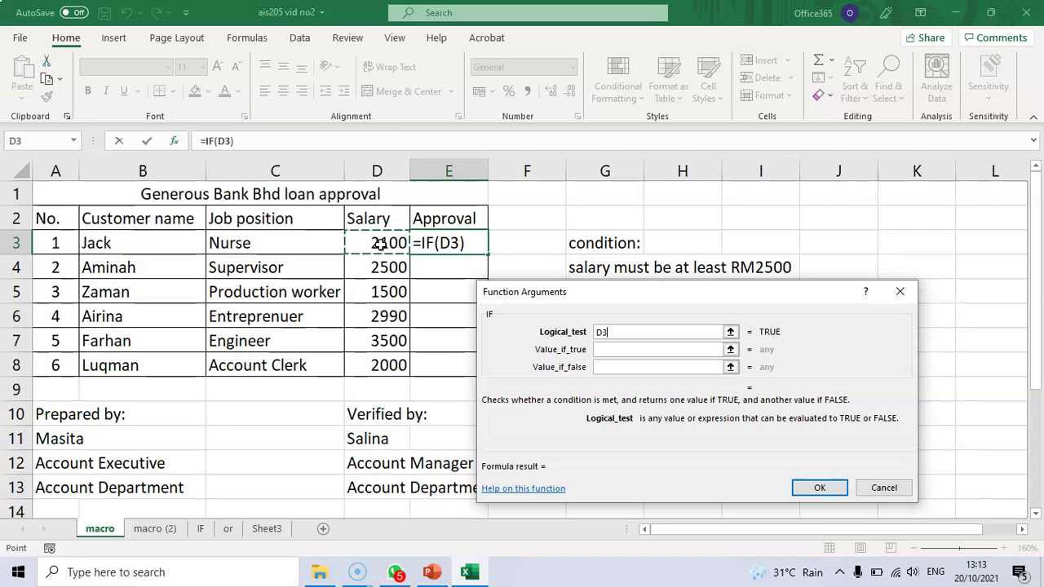
text(>)
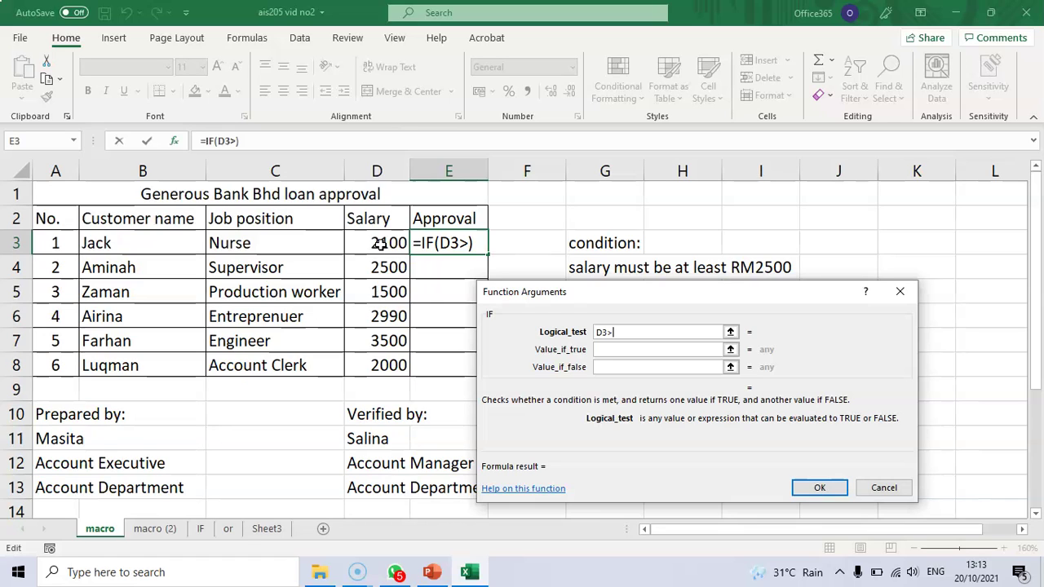
text(=2500)
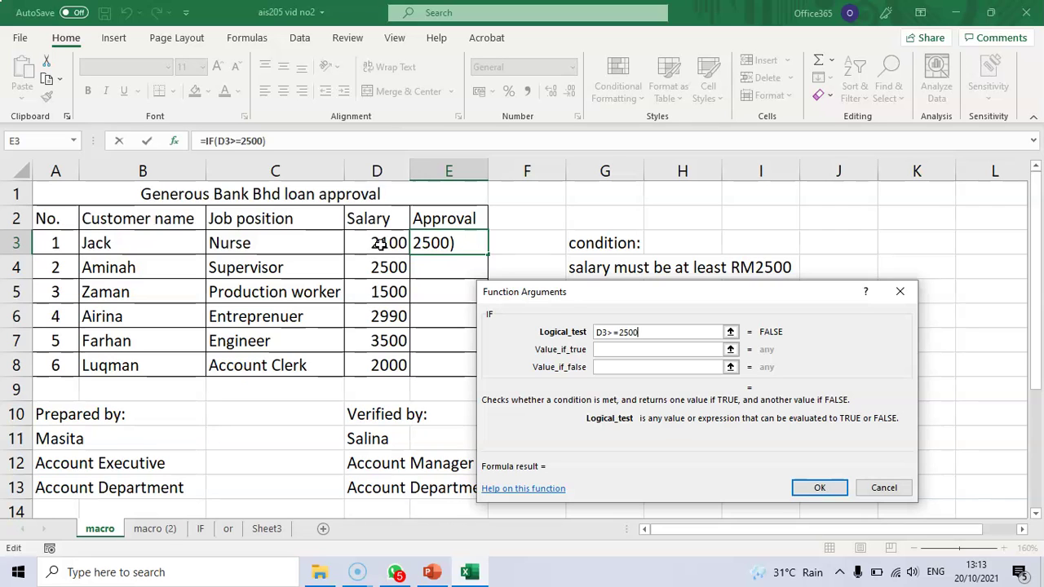
click(627, 350)
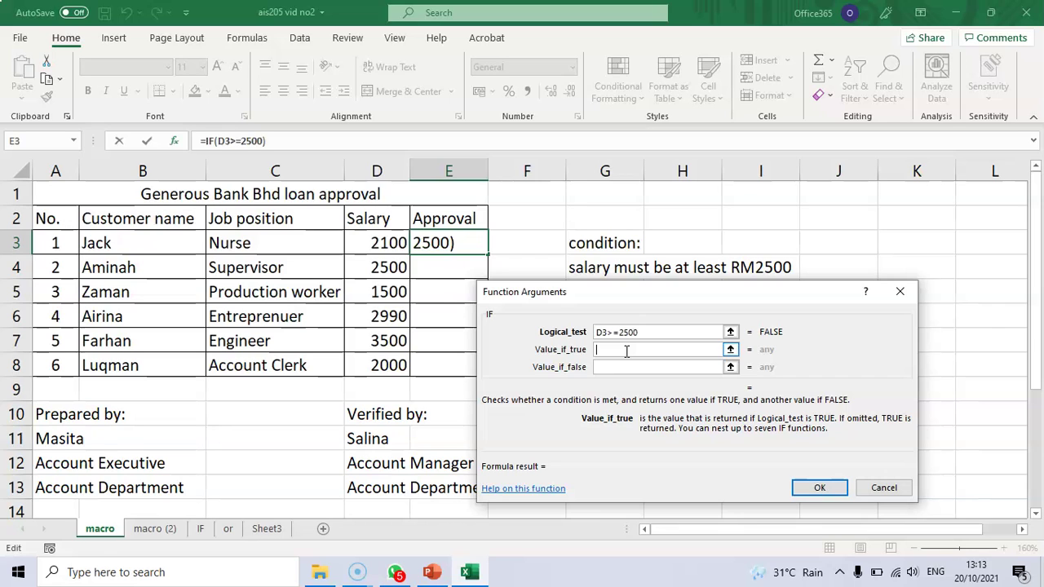
text(YES)
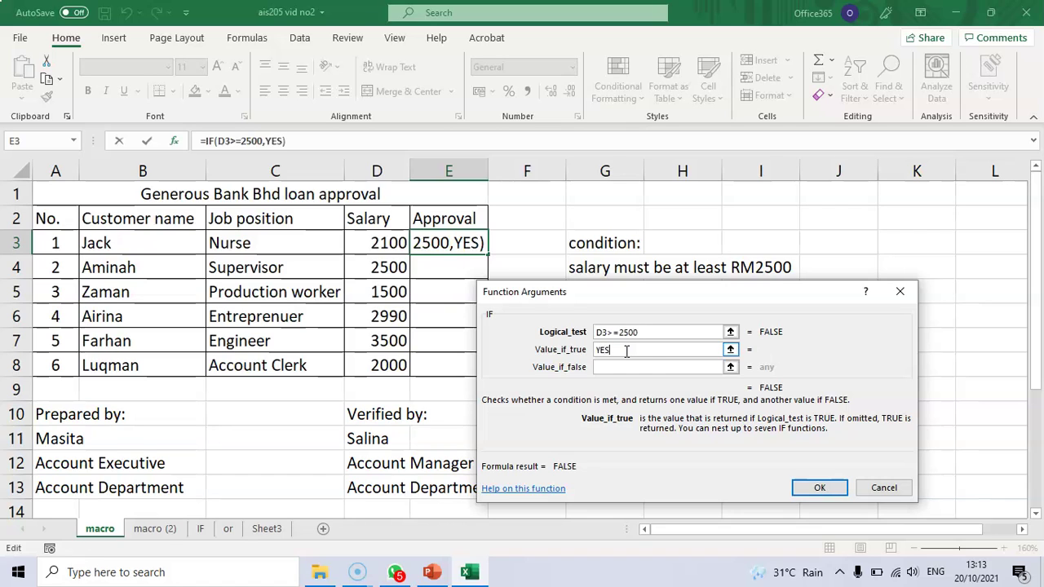
click(617, 367)
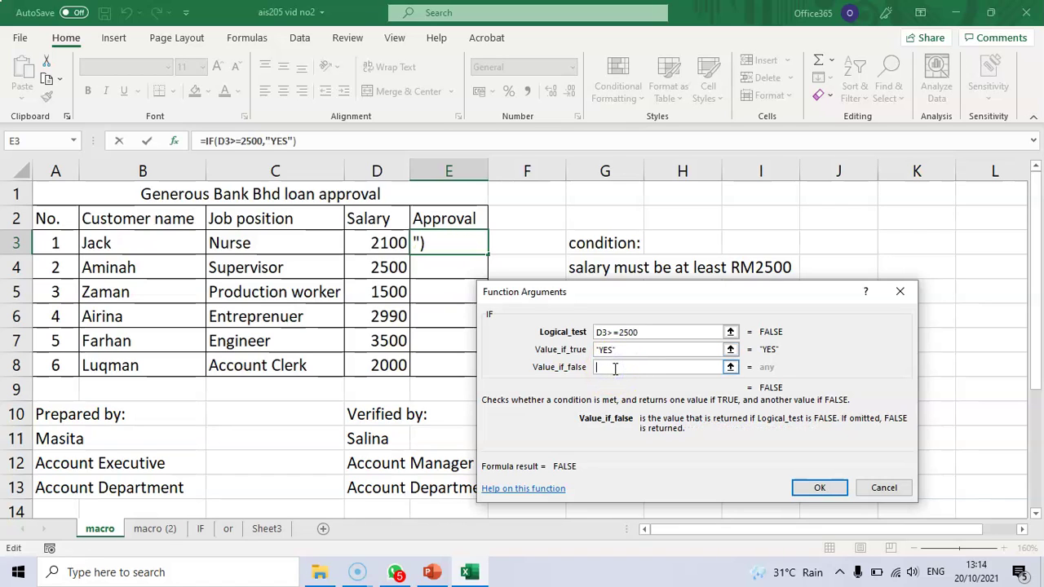
text(NO)
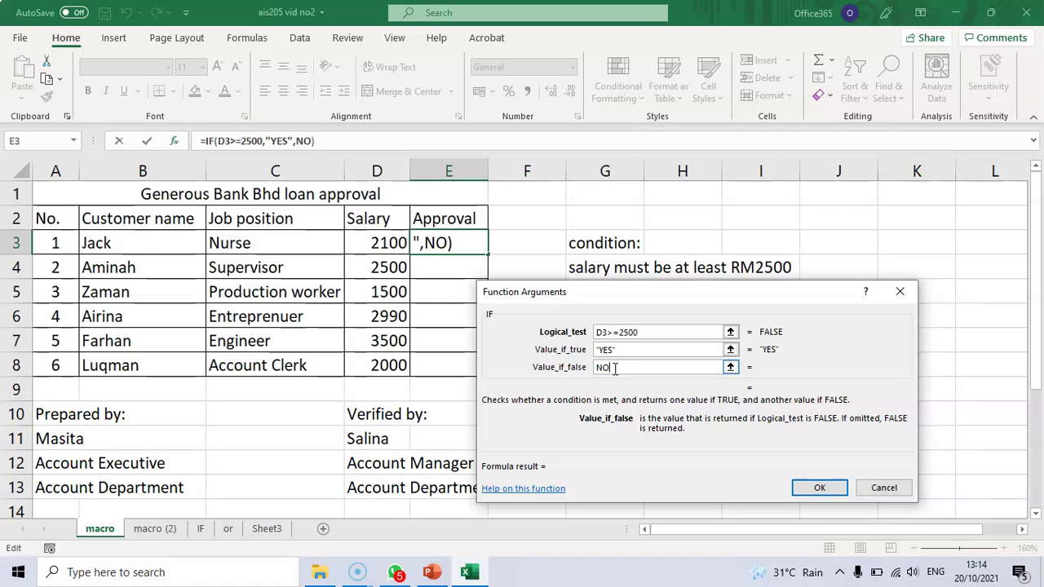
click(820, 487)
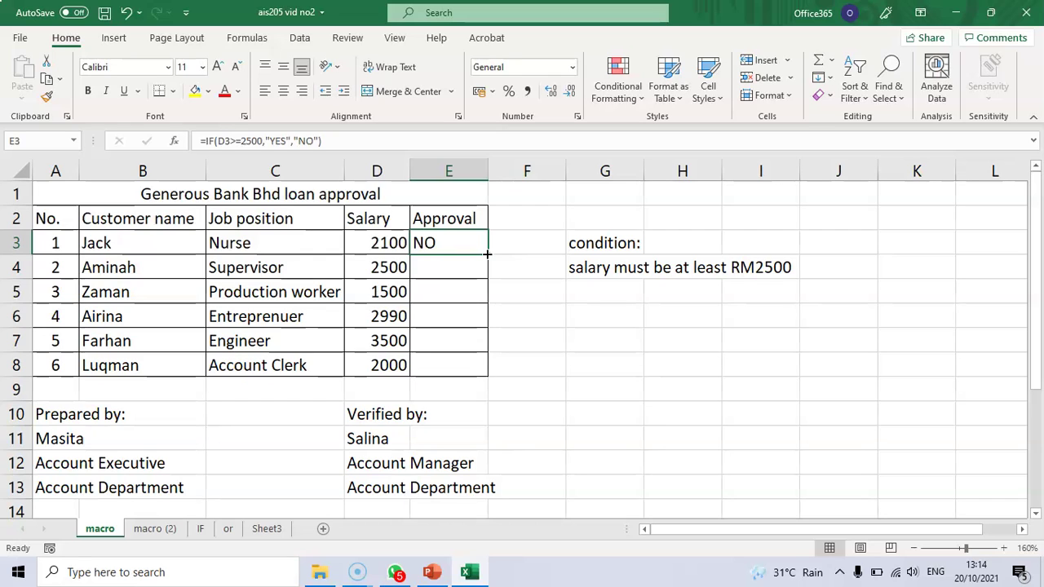
Step: Fill the Approval formula from E3 down to E8 and compare the formulas in E3 and E4
drag(487, 255, 490, 376)
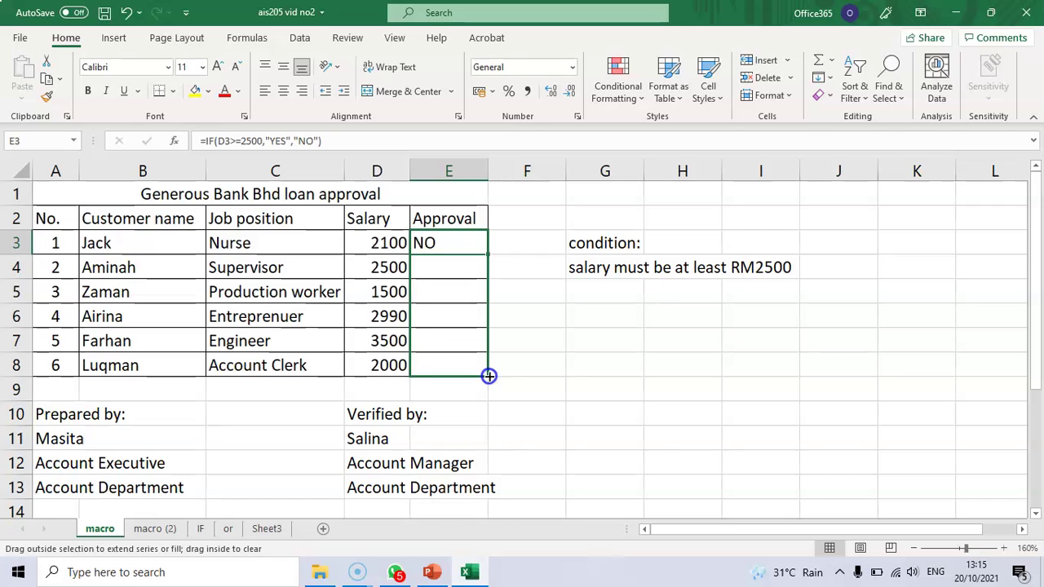
drag(489, 376, 489, 376)
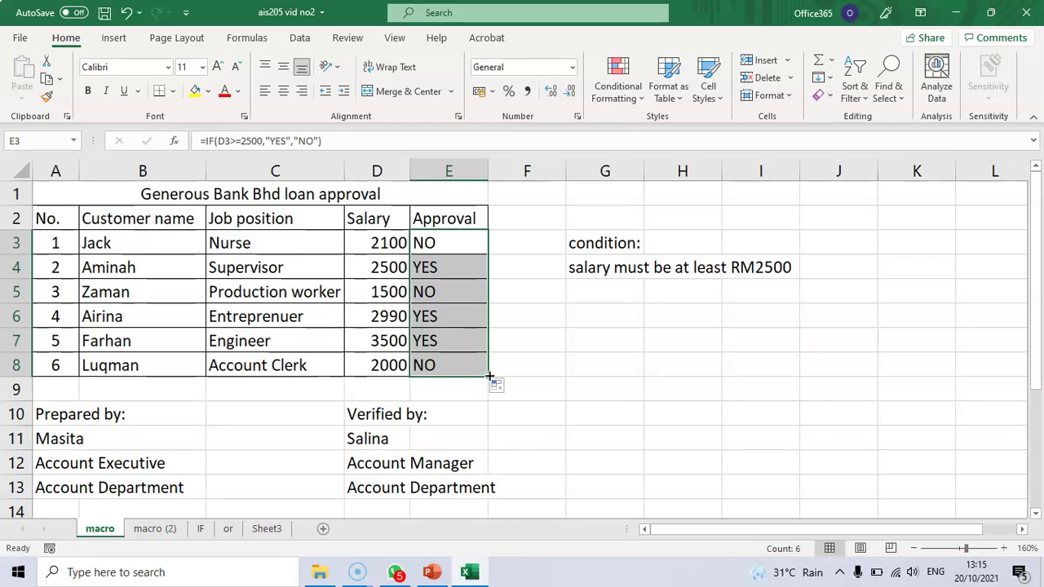
click(459, 267)
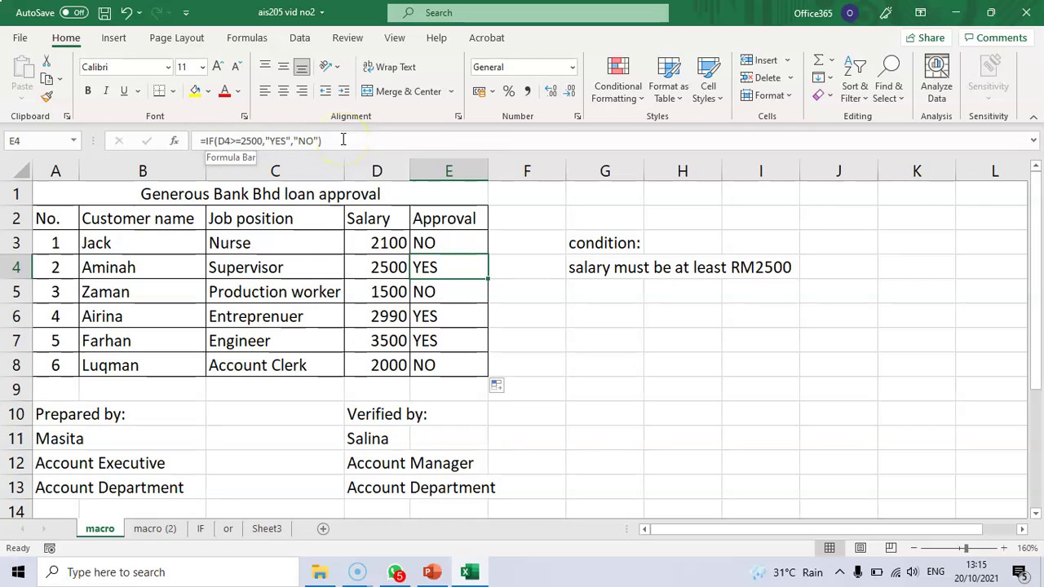
click(439, 245)
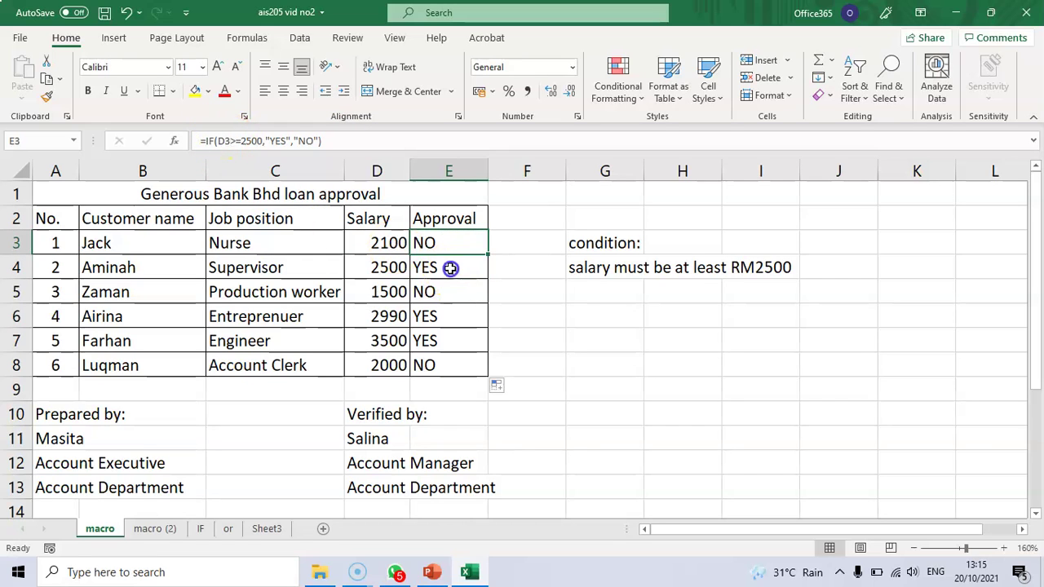
click(450, 268)
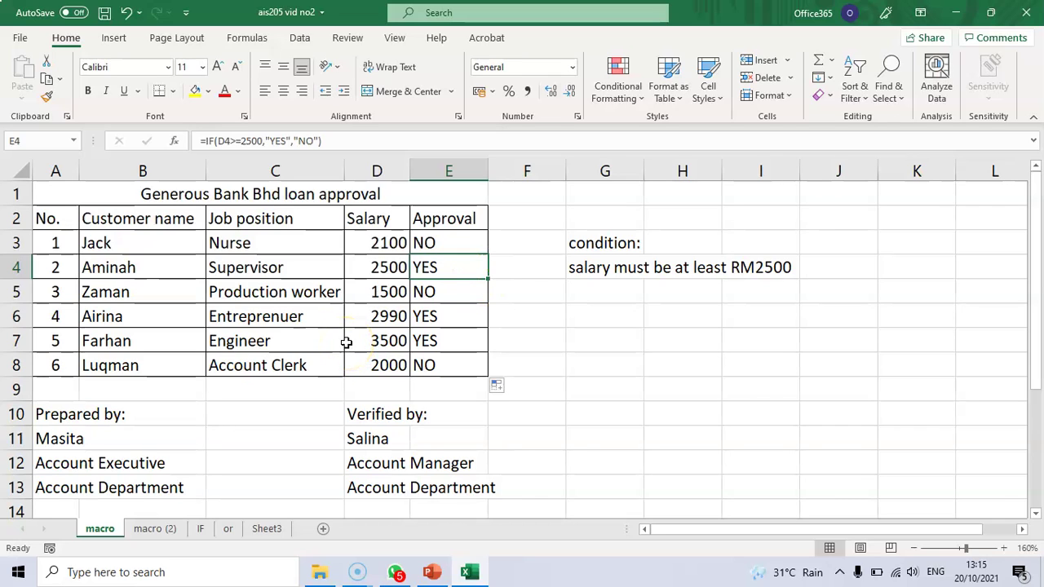
Step: Switch to the "or" sheet and insert the IF function in cell E4 of the "free delivery? OR" column
click(228, 529)
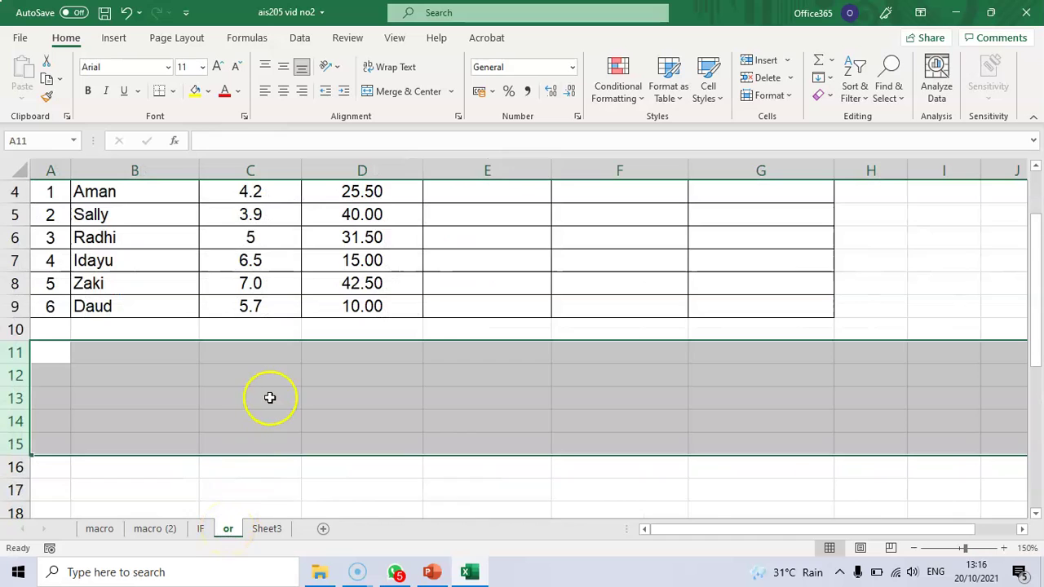
scroll(269, 397, up, 1)
click(416, 368)
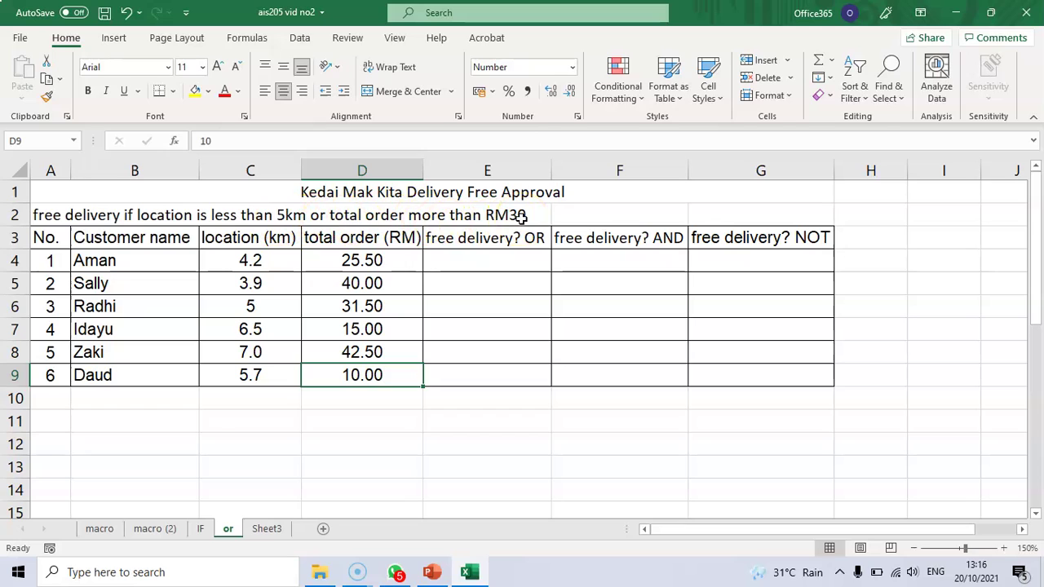
click(489, 260)
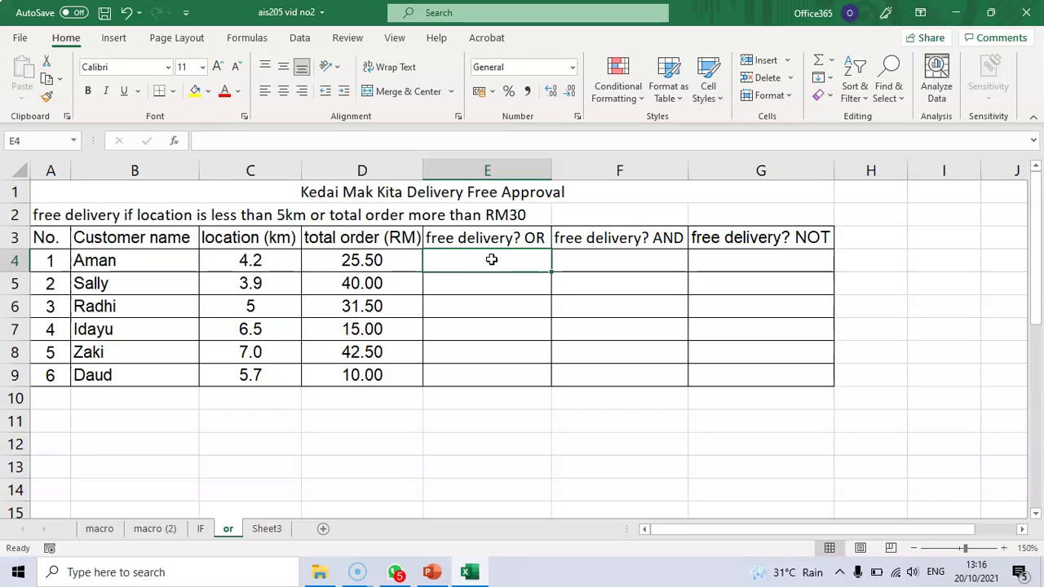
click(493, 265)
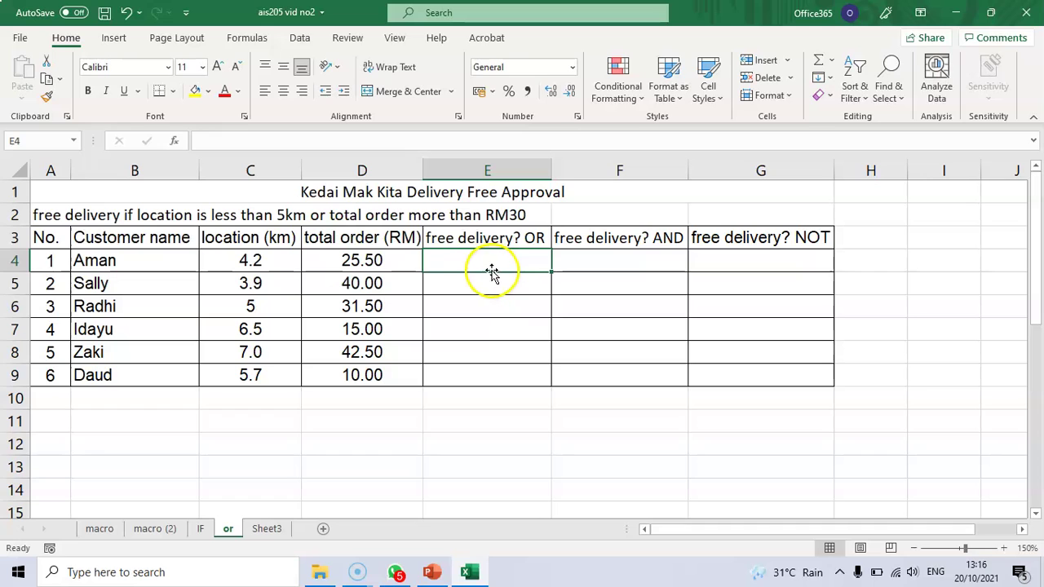
click(174, 141)
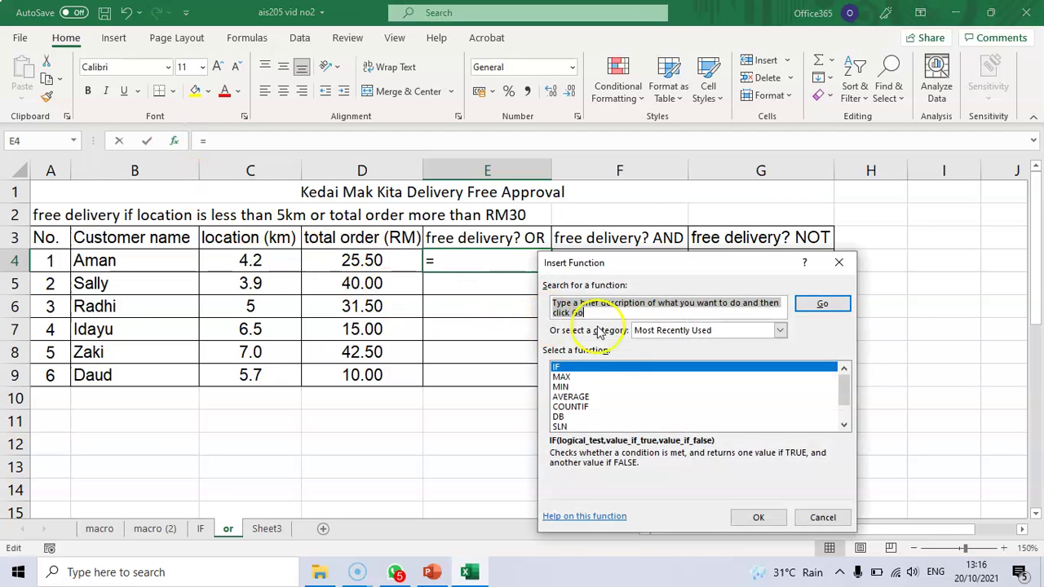
double_click(605, 371)
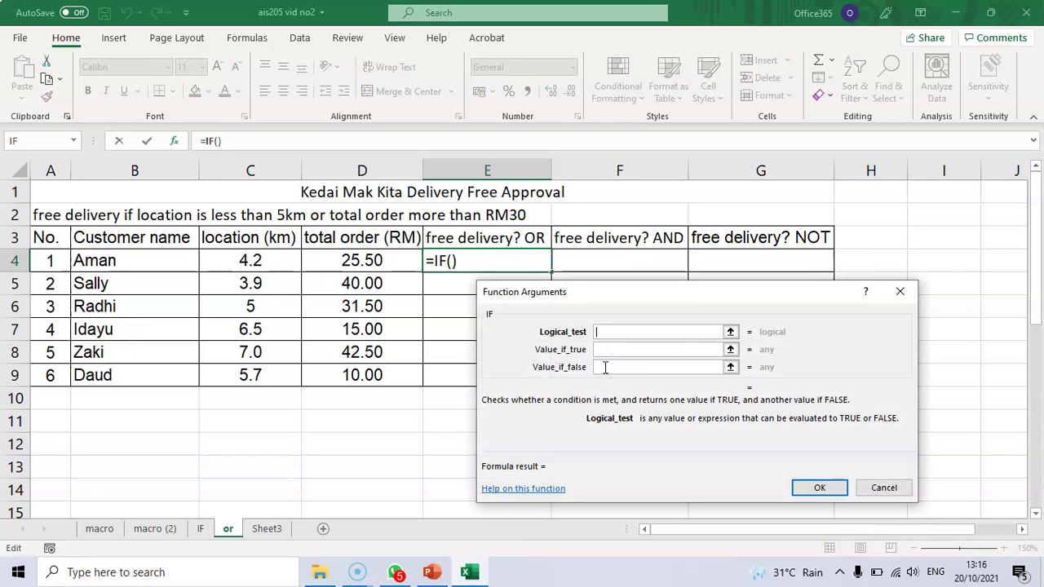
Step: Nest an OR function in the IF logical test and bring up the OR function's arguments
click(601, 334)
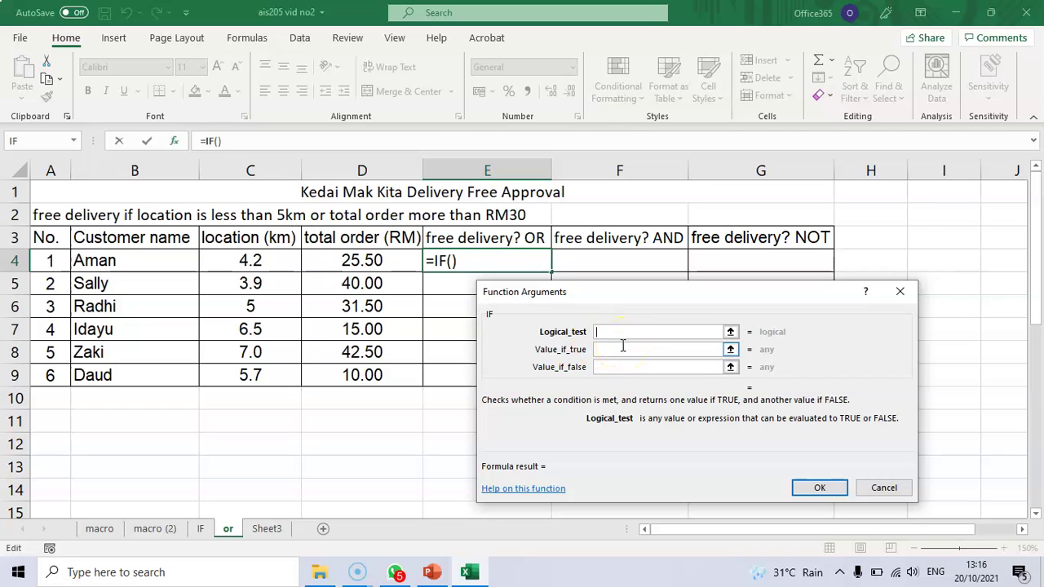
text(OR)
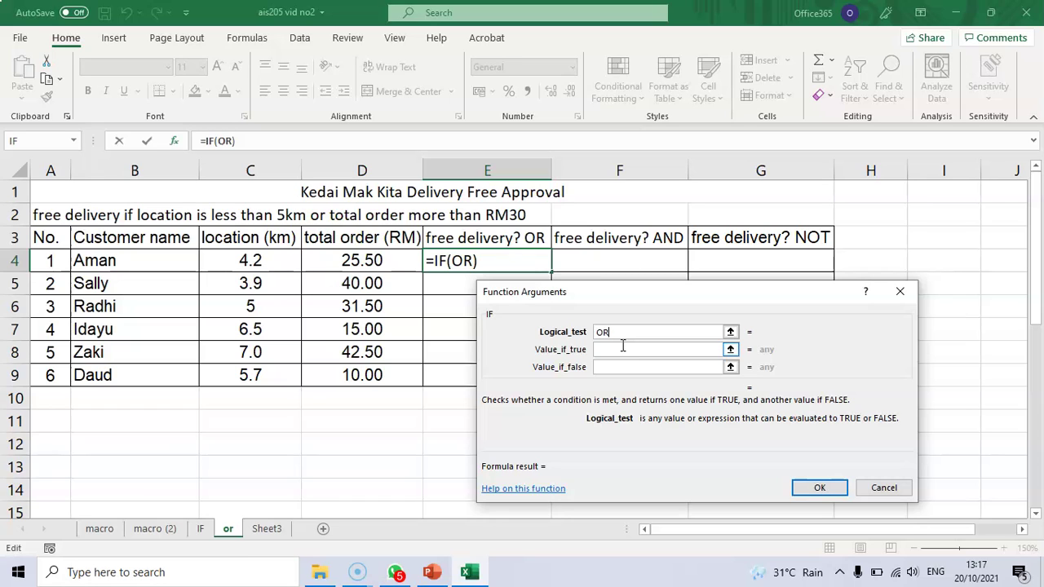
text(()
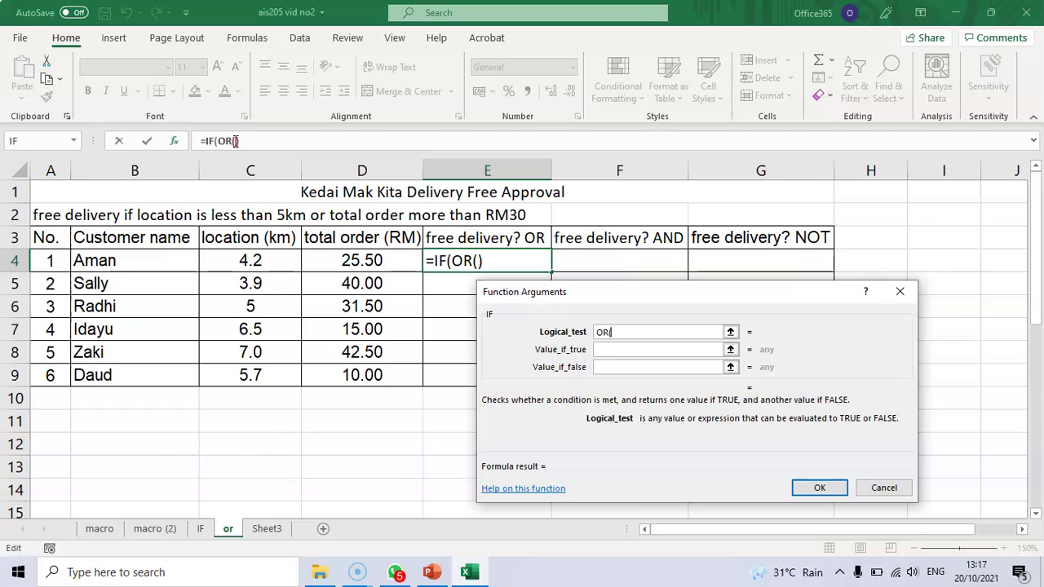
click(235, 141)
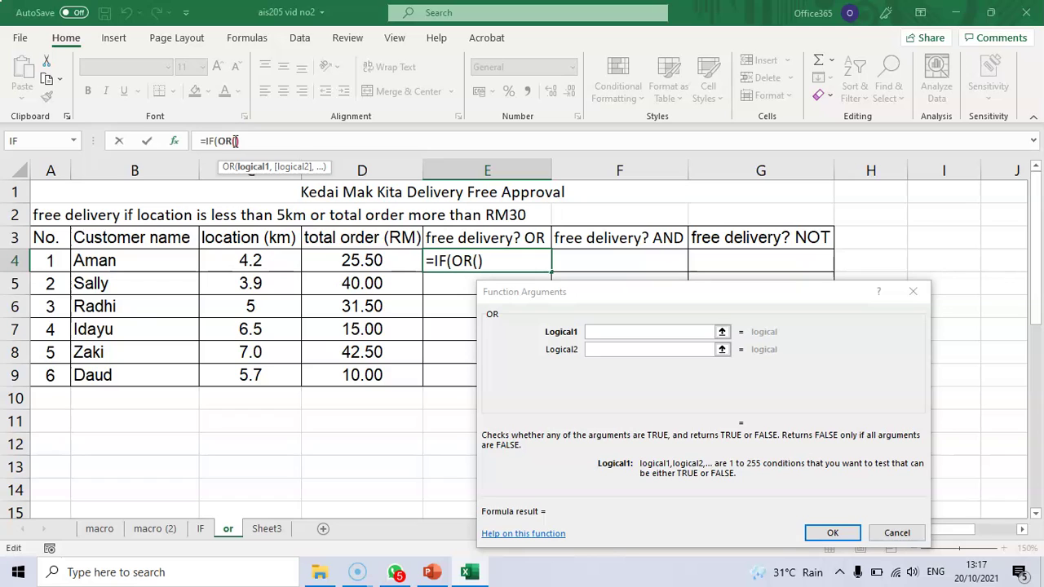
Step: Set the OR function's two conditions to C4<5 for the location and D4>30 for the total order
click(253, 261)
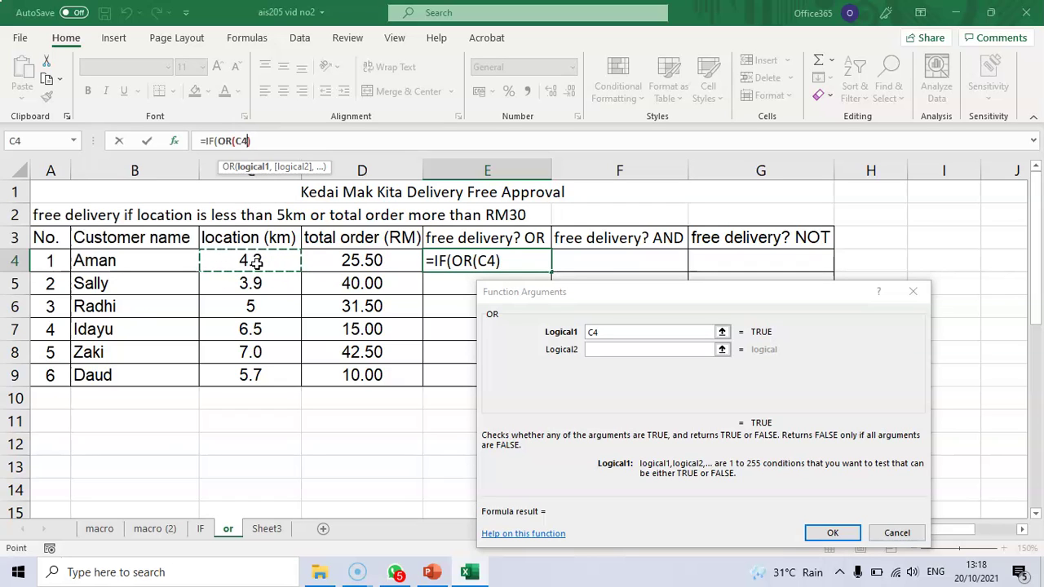
text(,)
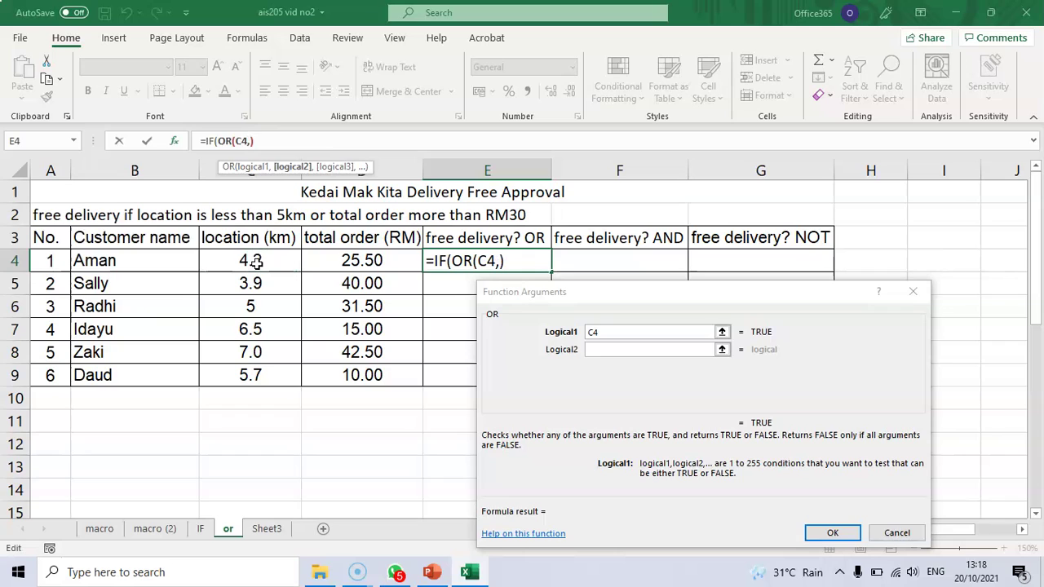
key(BackSpace)
text(<)
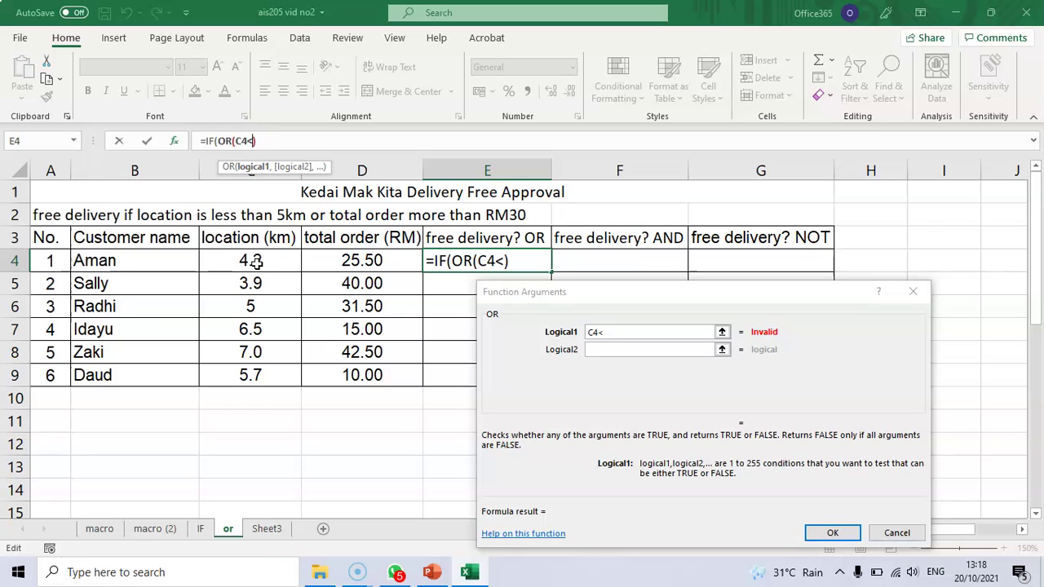
text(5)
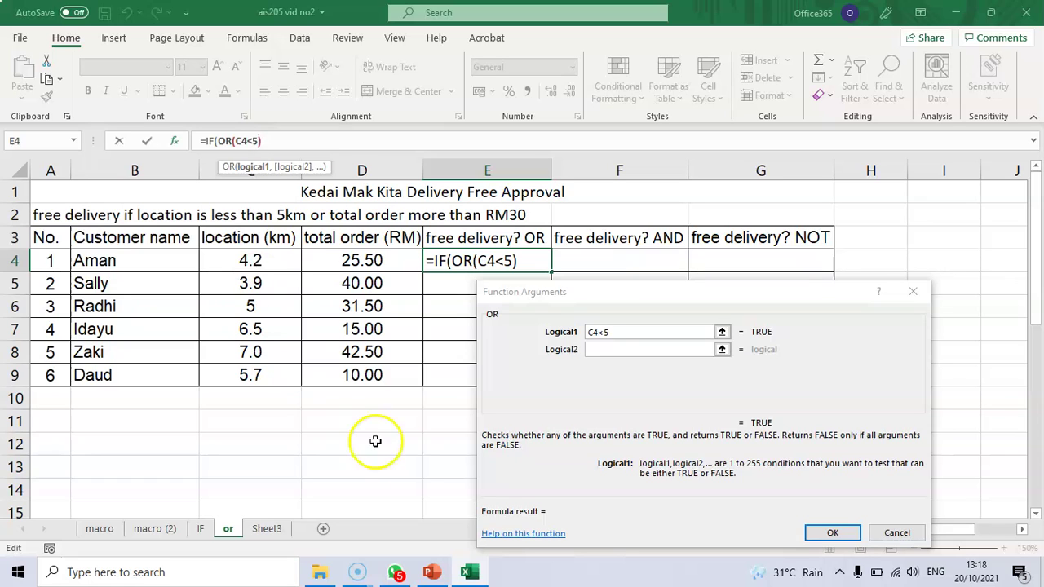
click(606, 350)
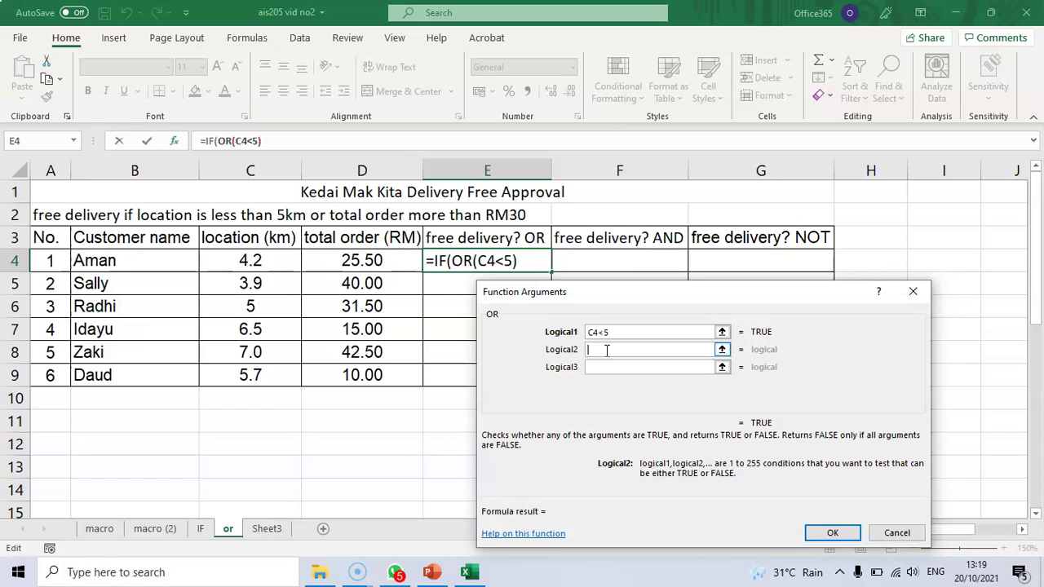
click(374, 260)
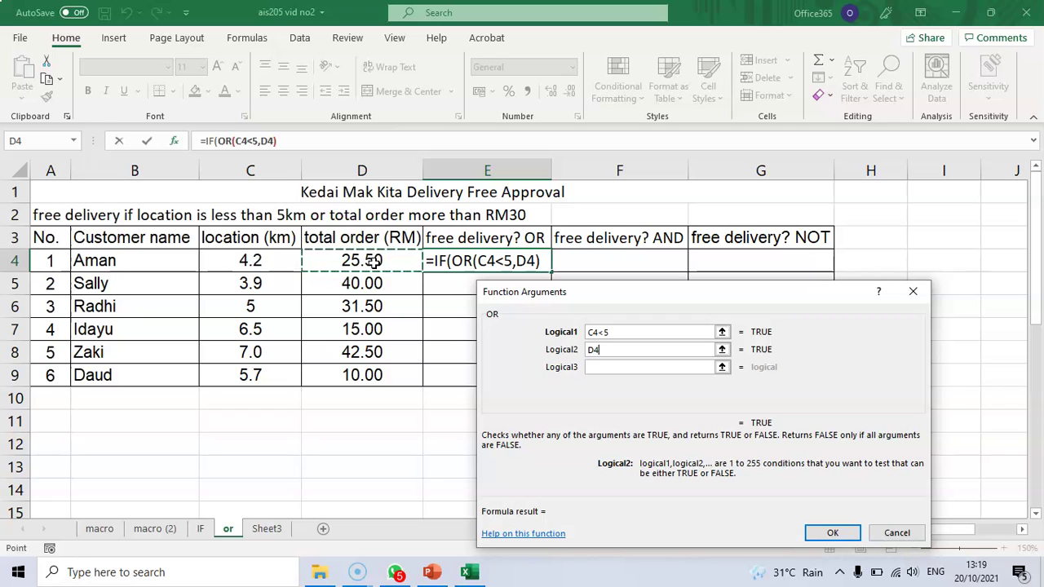
text(>)
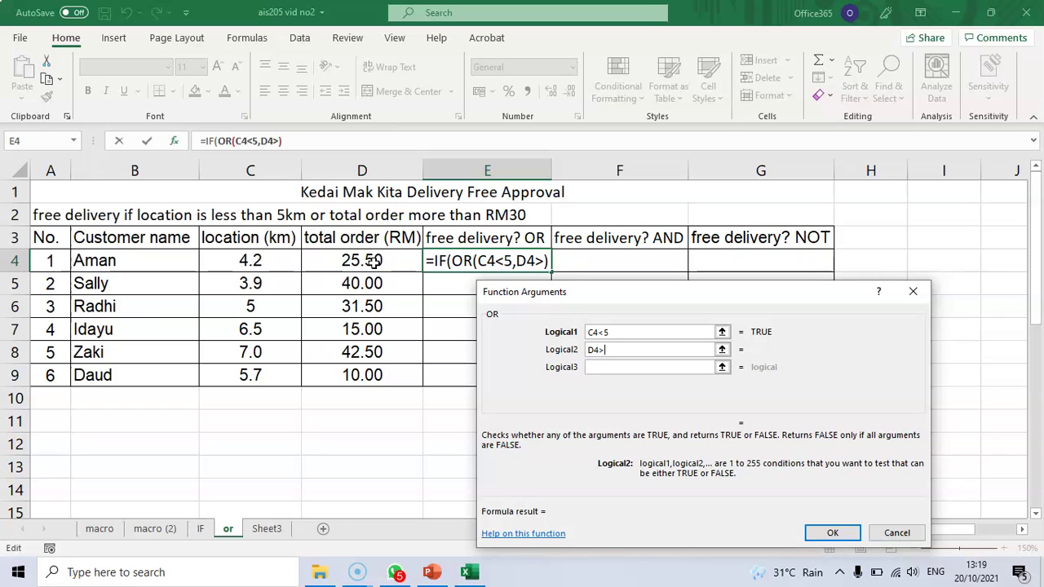
text(30)
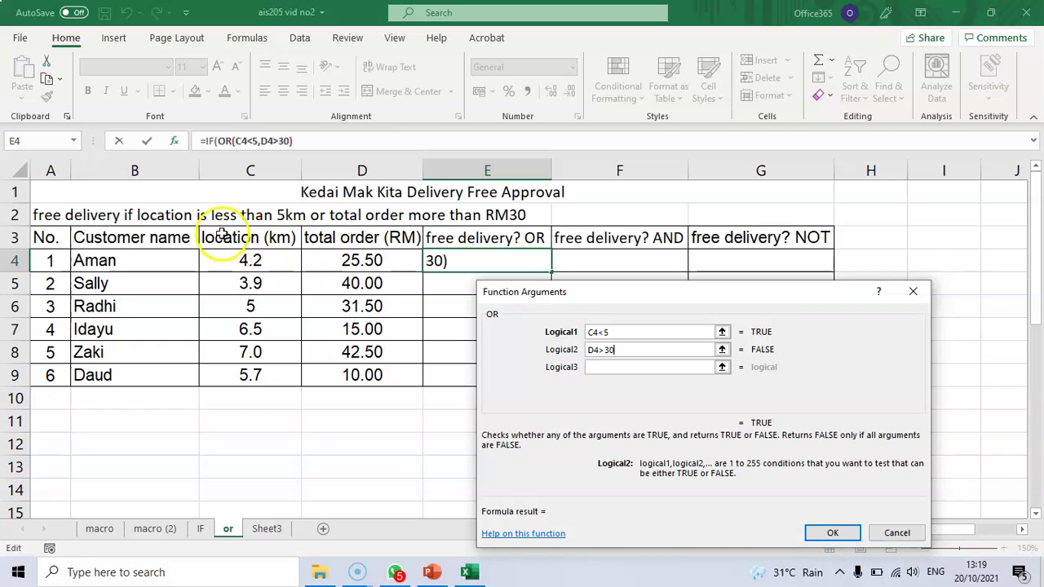
Step: Return to the IF function's arguments after the nested OR and set the value if true to FREE
click(322, 140)
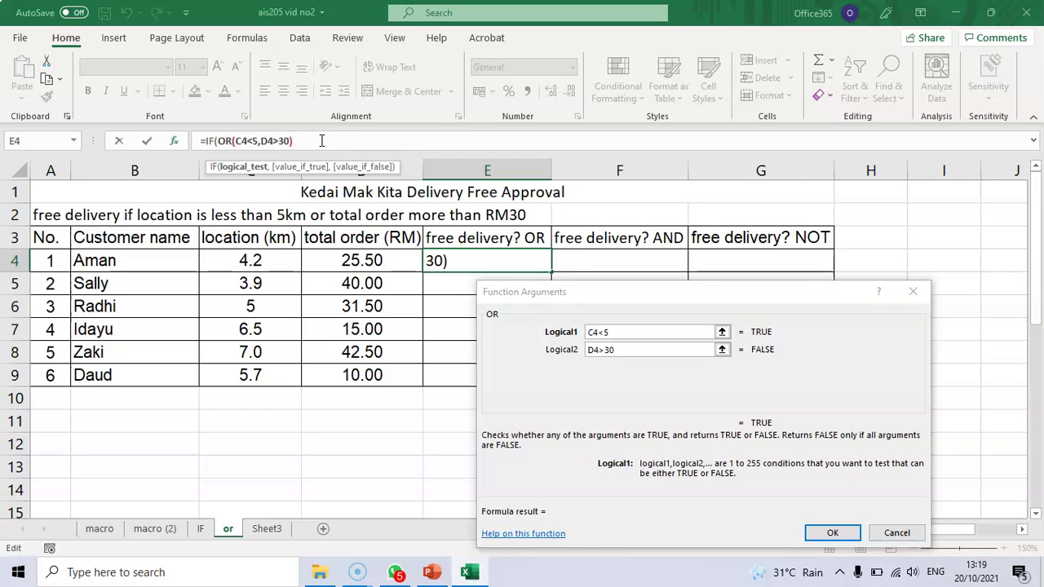
text(,)
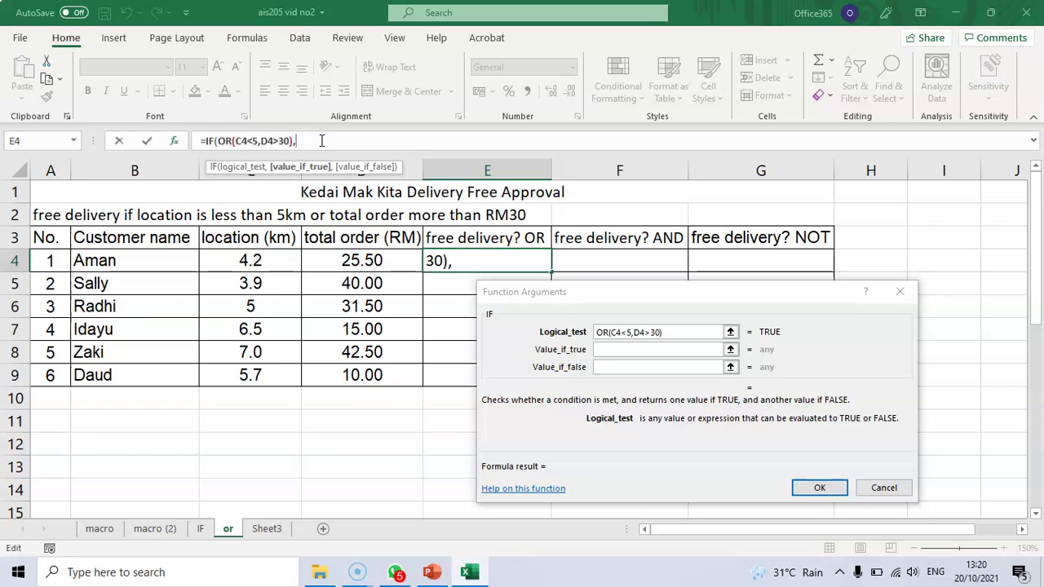
click(611, 350)
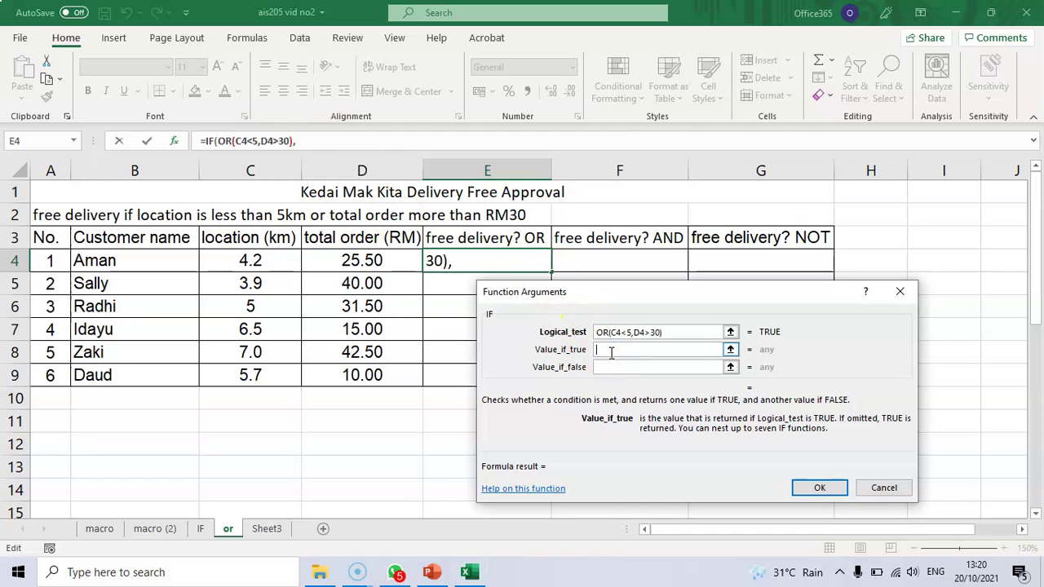
text(free)
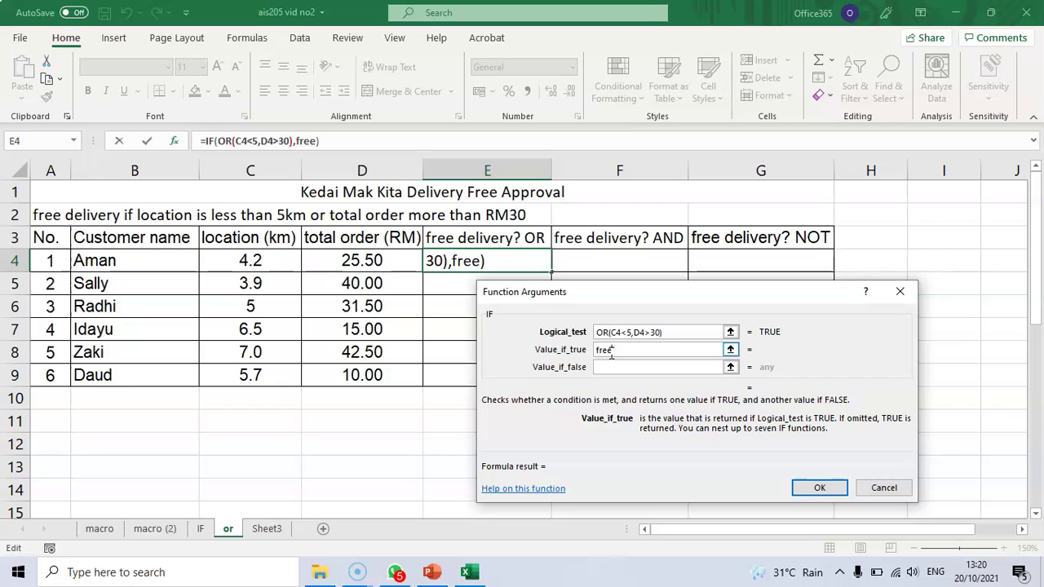
key(BackSpace)
key(BackSpace)
key(BackSpace)
key(BackSpace)
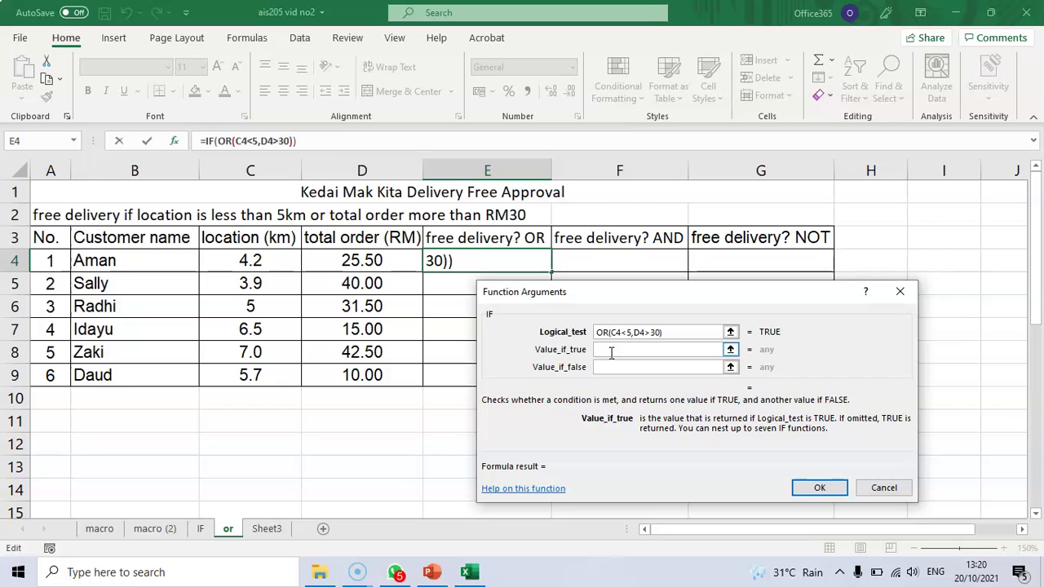
text(FREE)
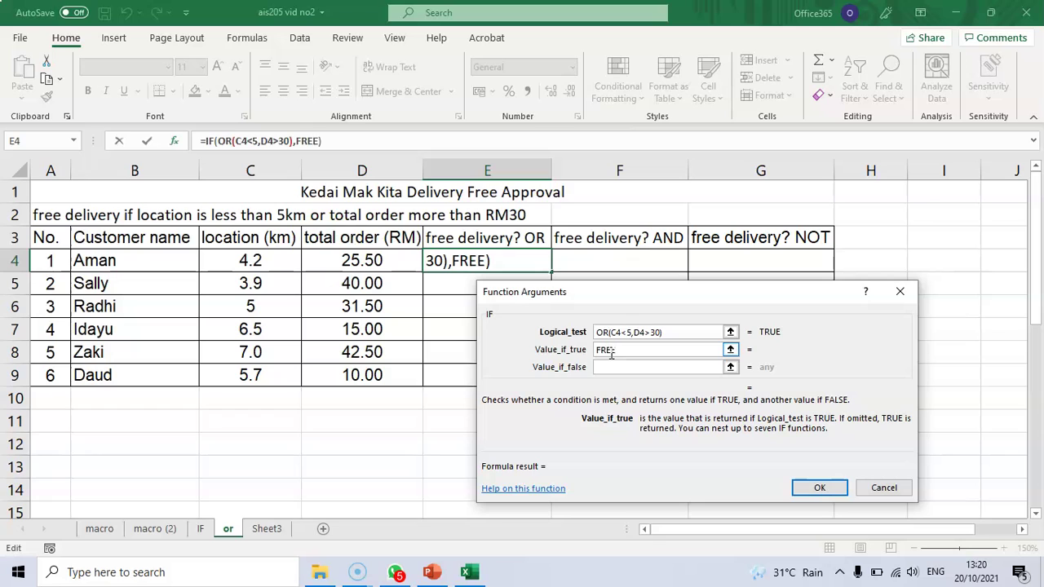
Step: Set the IF's value if false to NOT FREE and confirm the formula
click(630, 368)
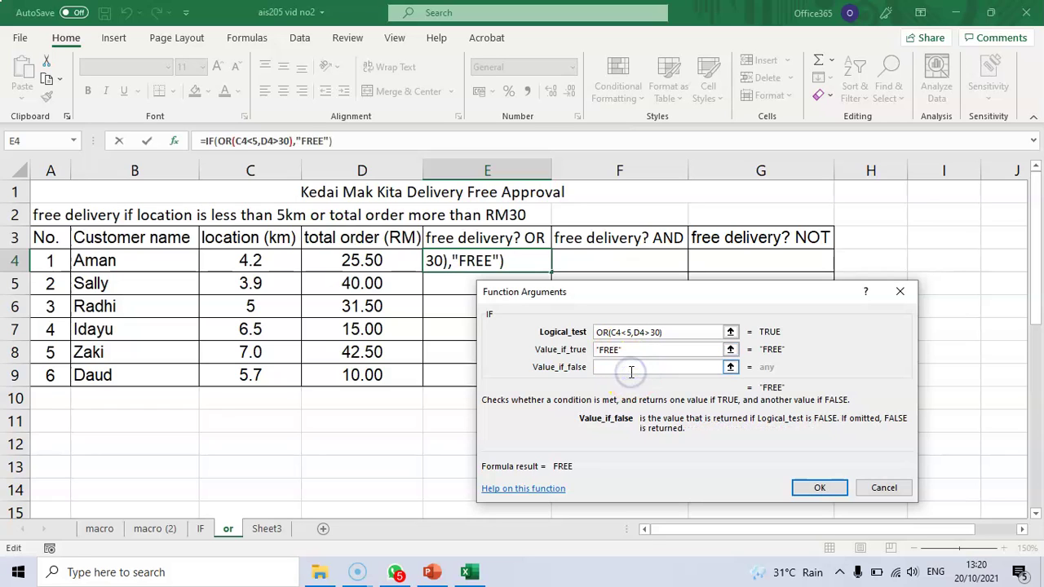
text(NOT)
text( FR)
key(BackSpace)
text(FREE)
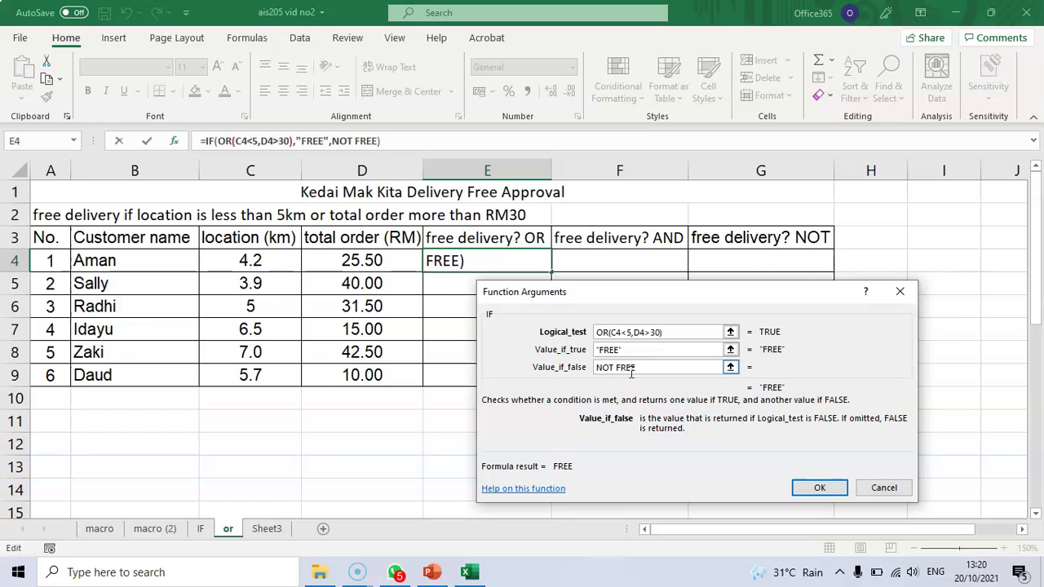
click(820, 489)
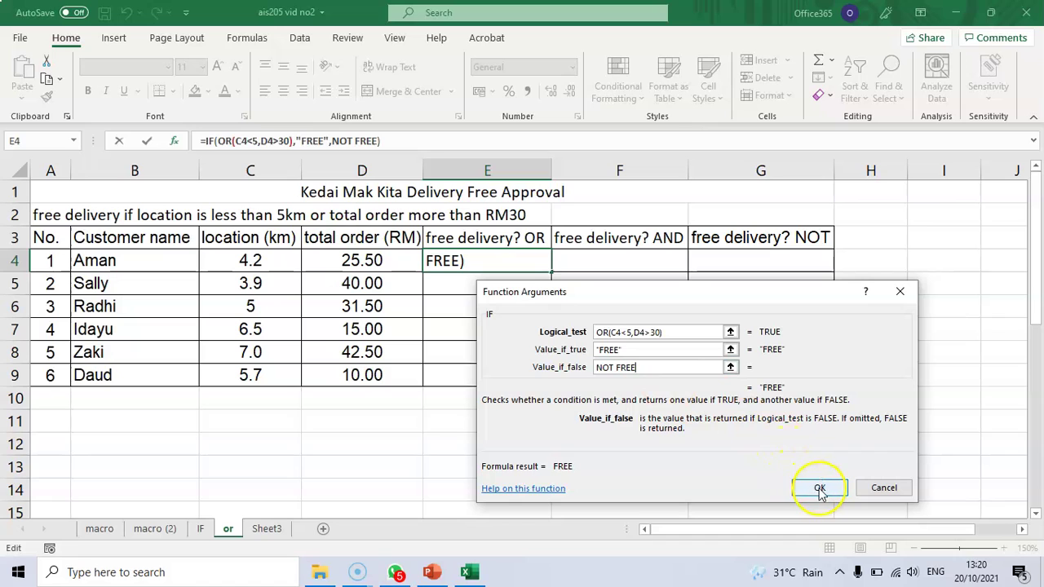
click(819, 488)
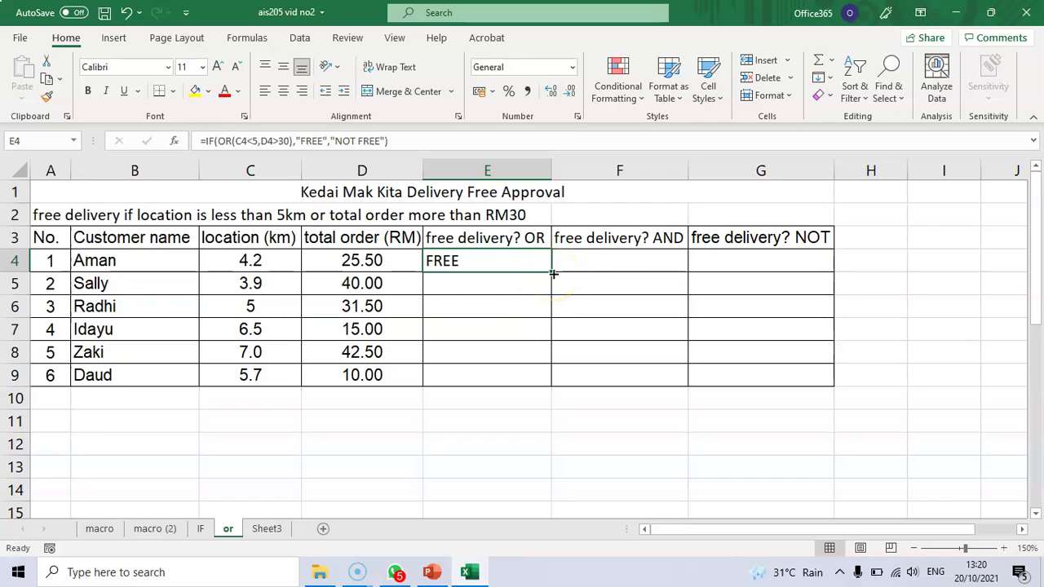
Step: Fill the OR formula from E4 down to E9 and inspect the copied formula in E5
drag(553, 274, 543, 388)
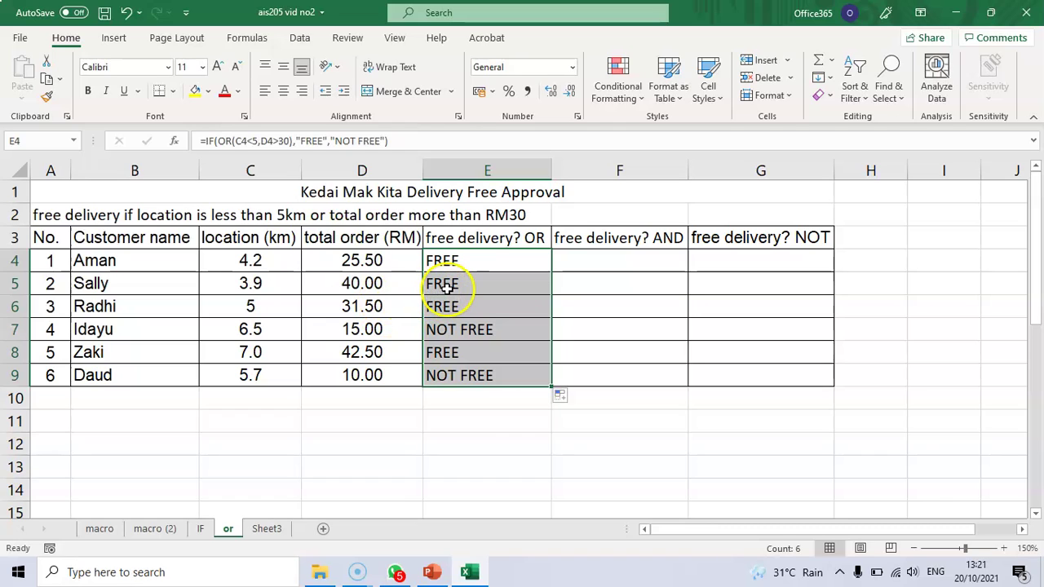
click(448, 287)
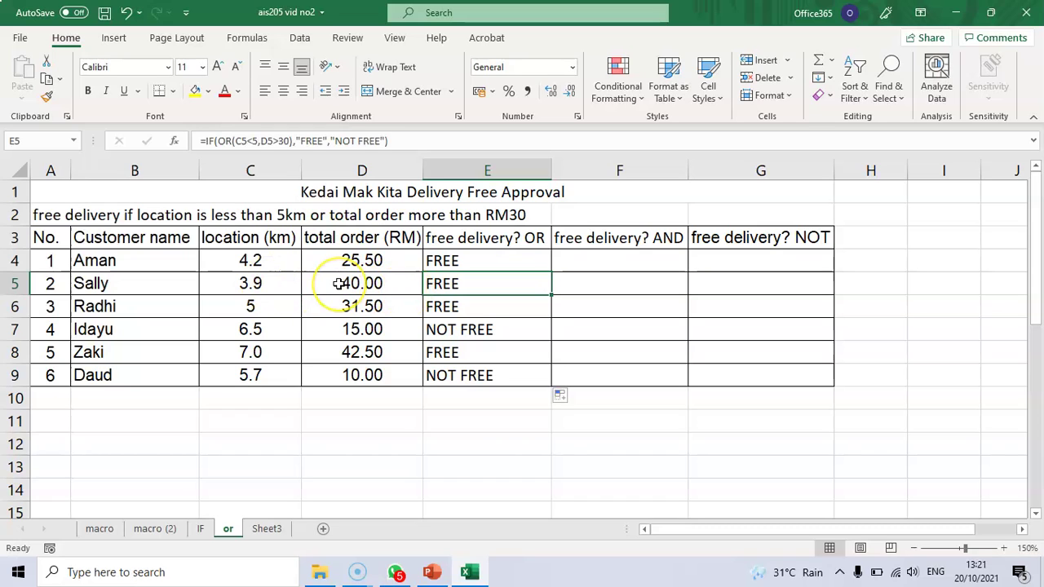
Step: Check the OR results in rows 4 to 8 against each customer's location and total order
click(269, 263)
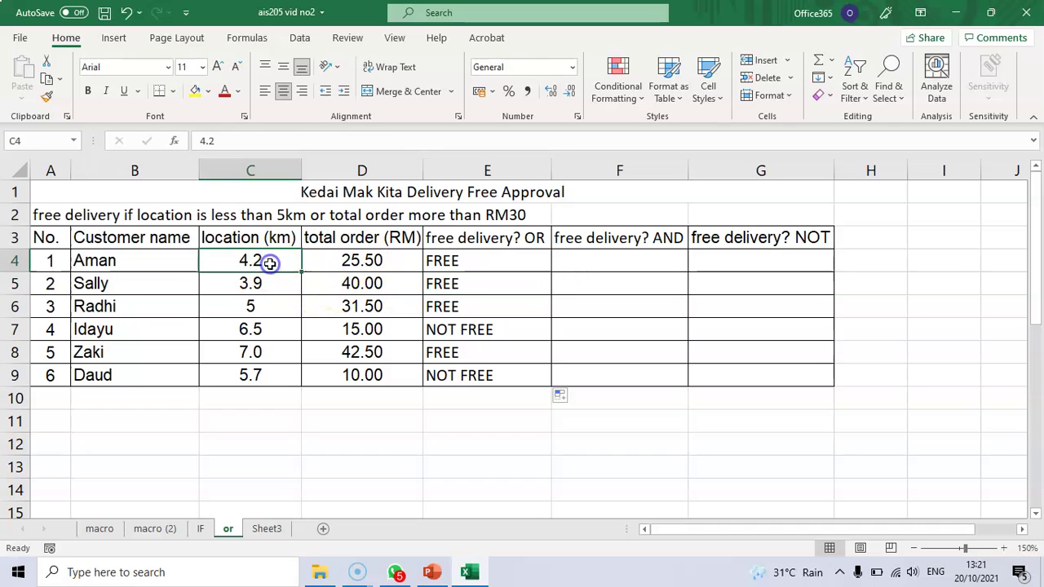
click(269, 287)
click(342, 291)
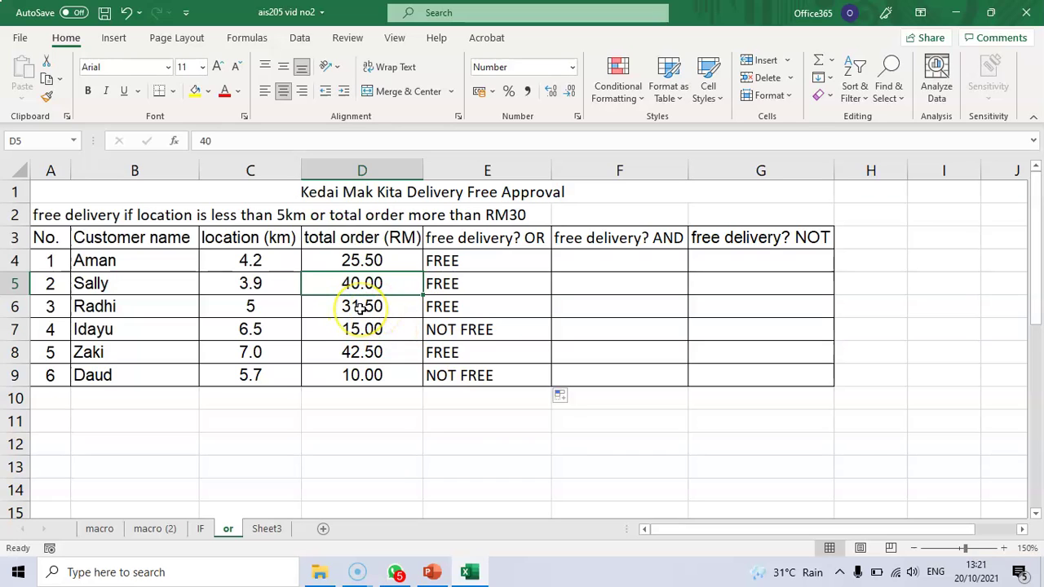
click(363, 308)
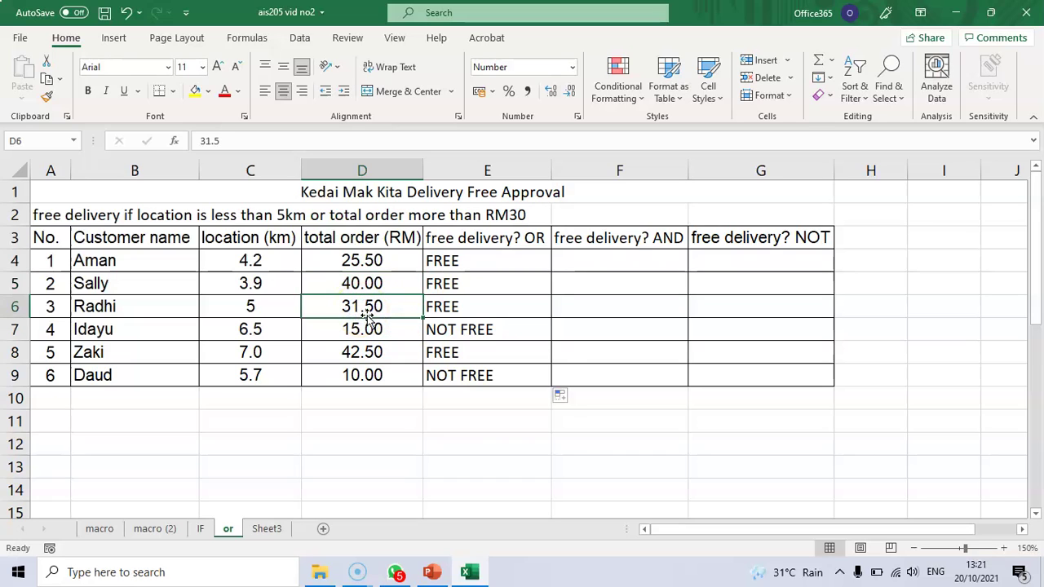
click(278, 308)
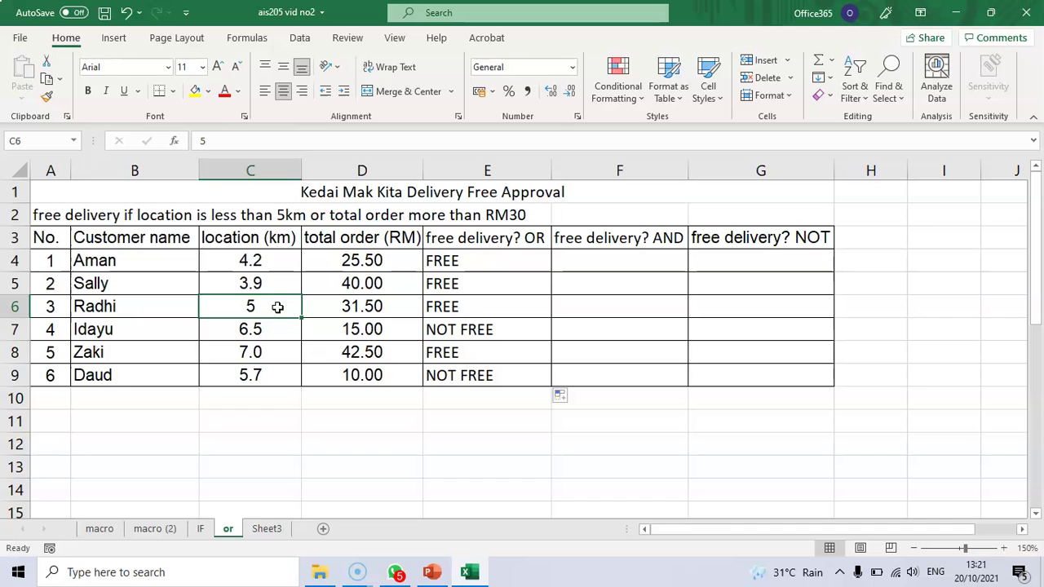
click(449, 331)
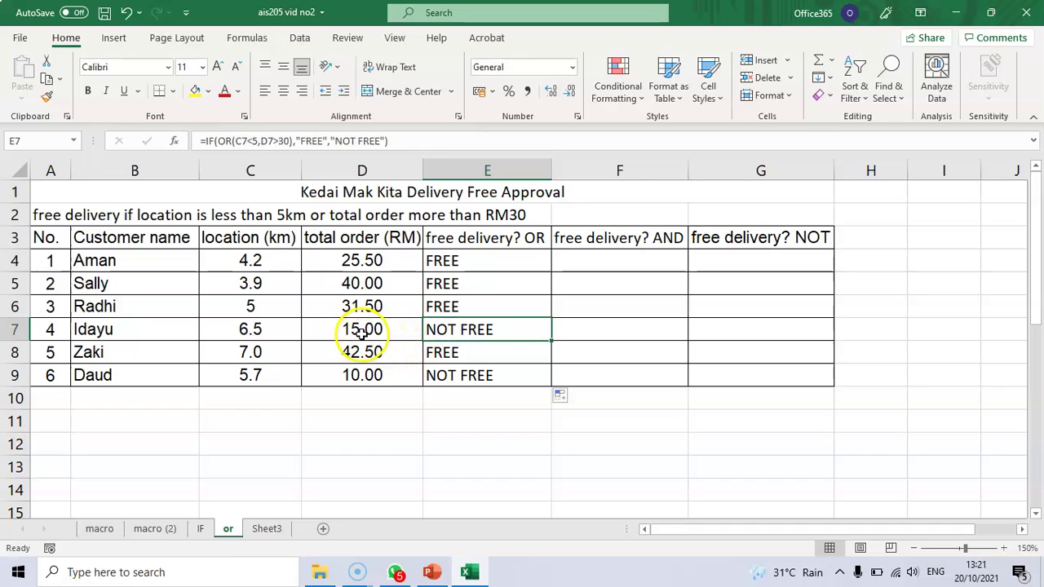
click(258, 328)
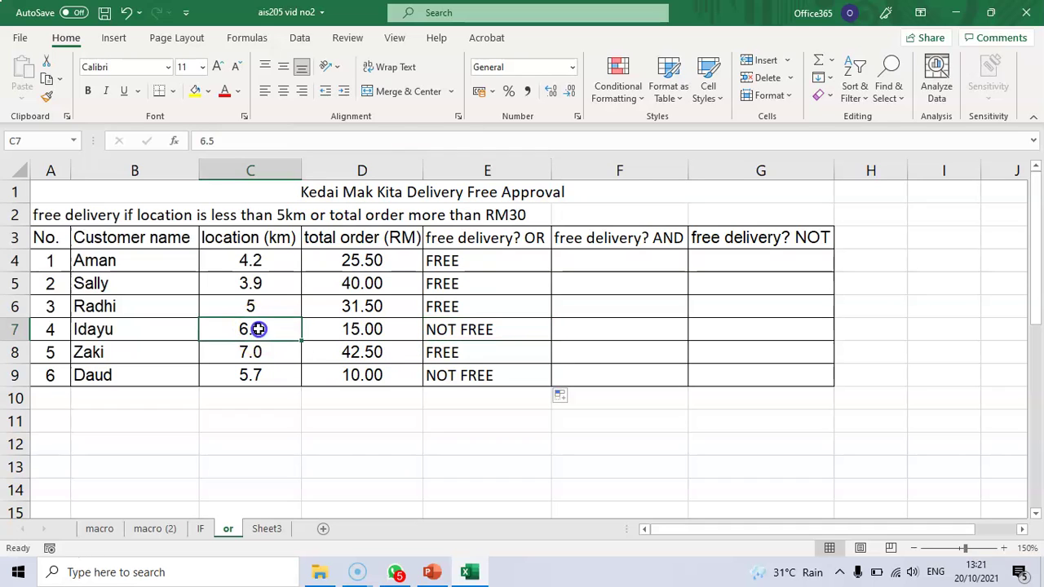
click(347, 331)
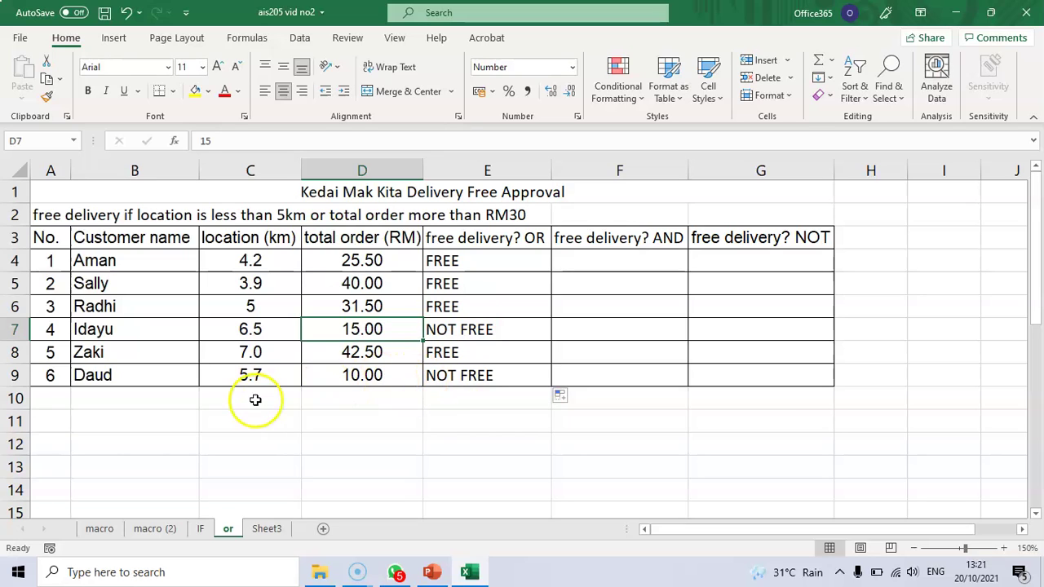
click(253, 352)
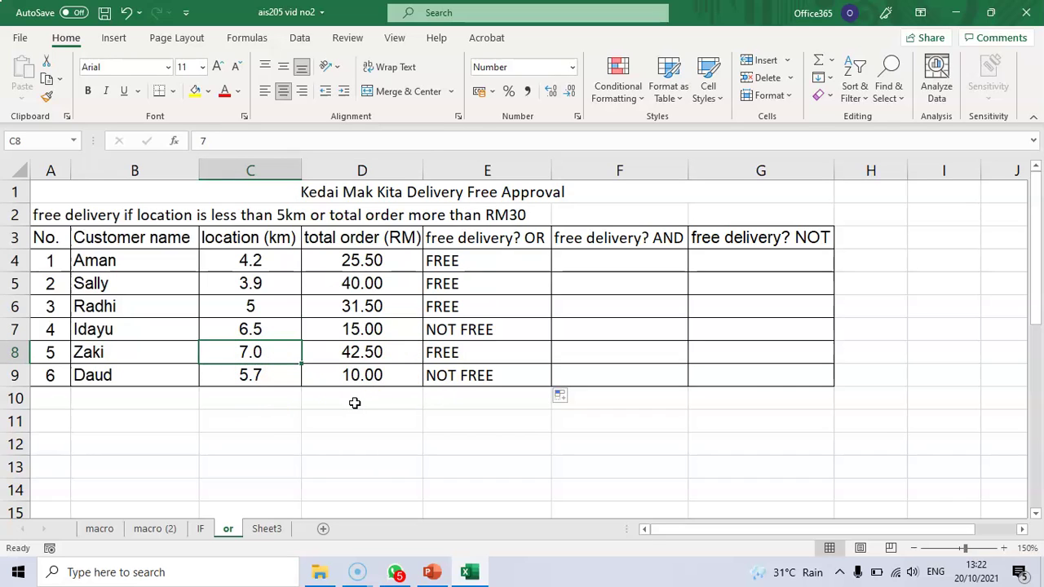
click(365, 353)
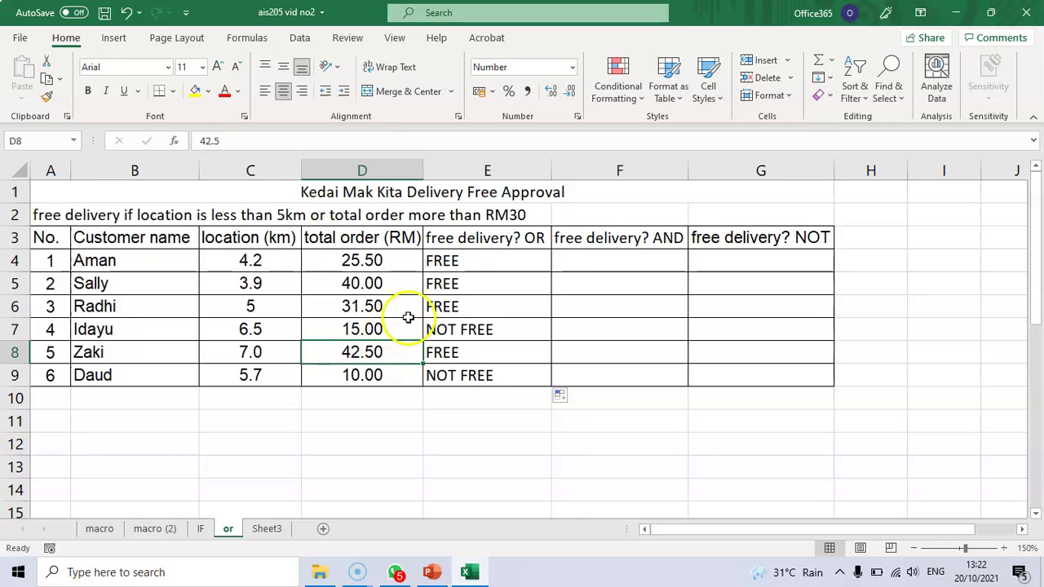
Step: Insert an IF function in F4, the first cell under the free delivery AND heading
click(592, 241)
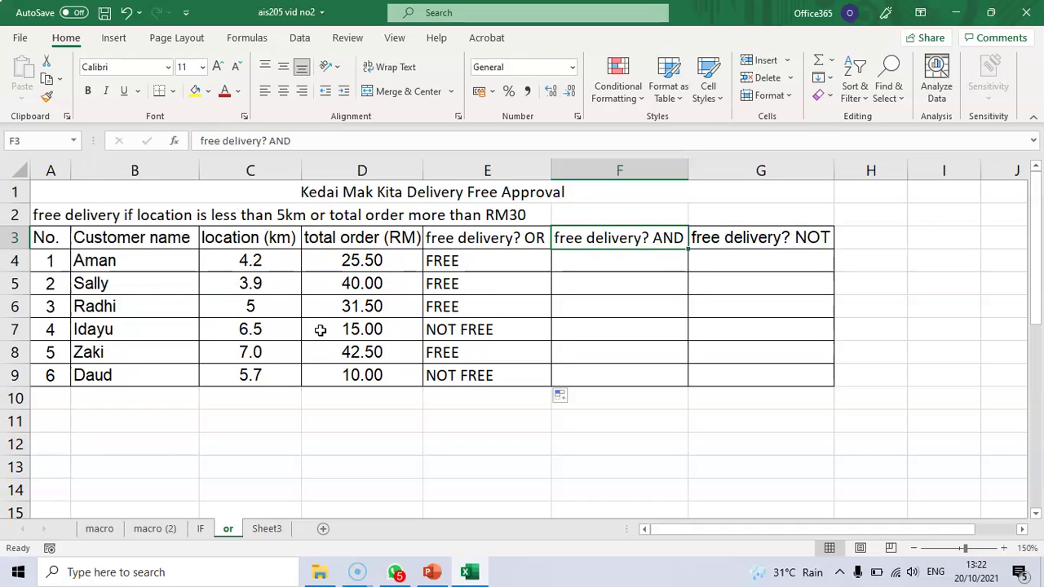
double_click(596, 258)
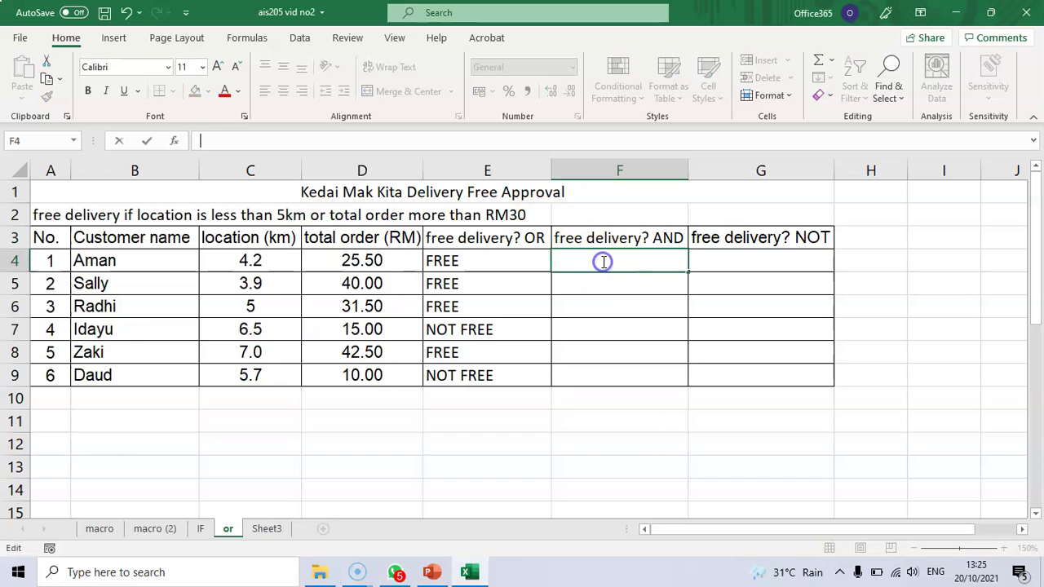
click(175, 144)
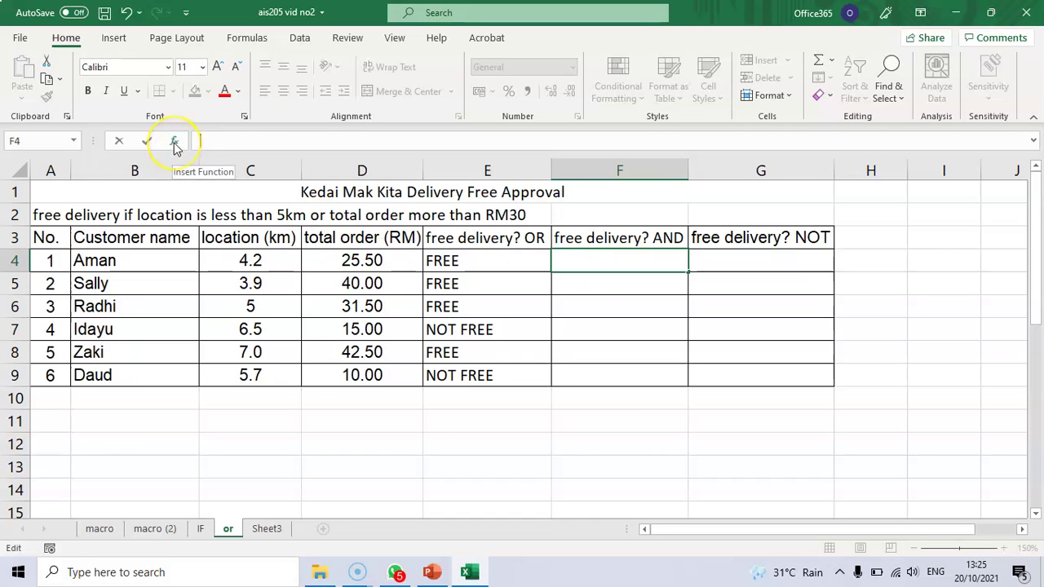
click(175, 145)
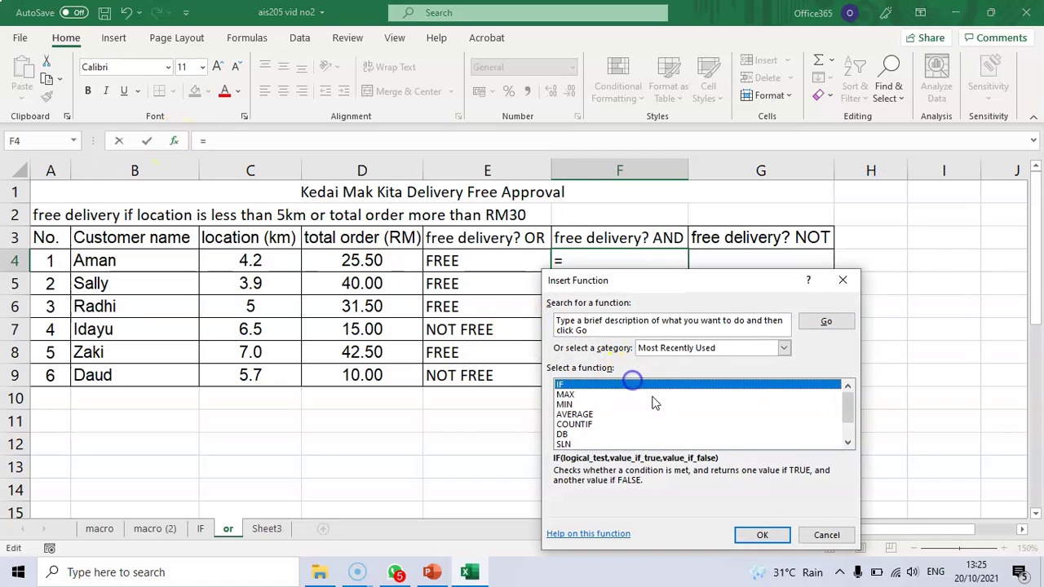
click(762, 535)
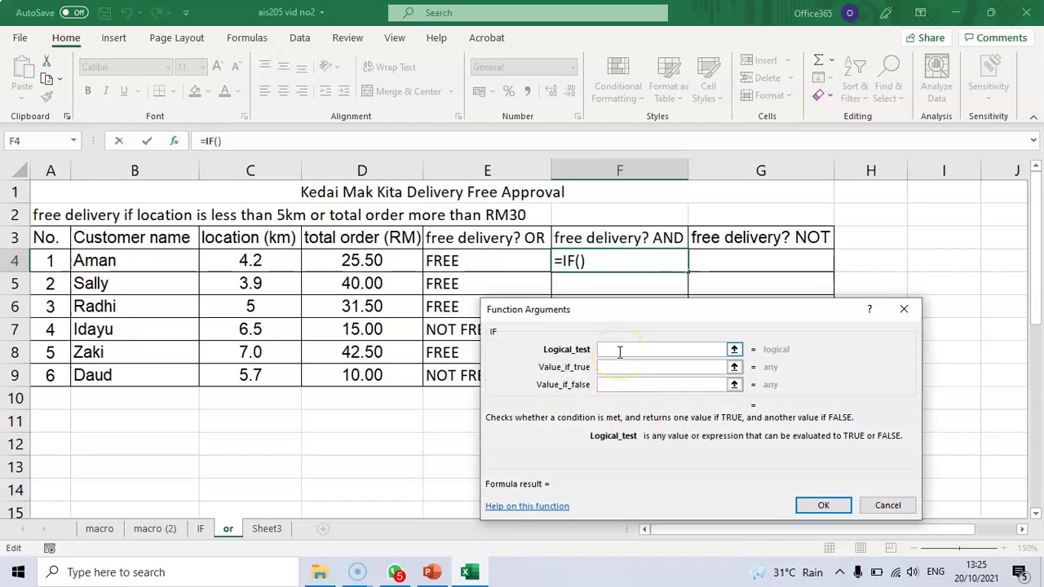
Step: Nest an AND function in the IF's logical test and bring up the AND function's arguments
text(AND)
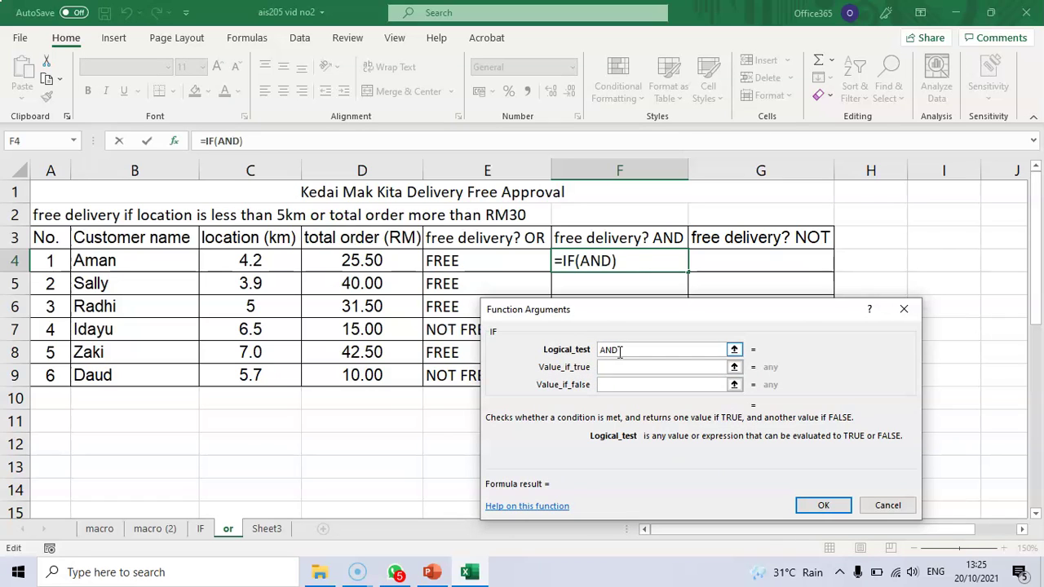
text(()
click(612, 350)
click(243, 142)
click(242, 141)
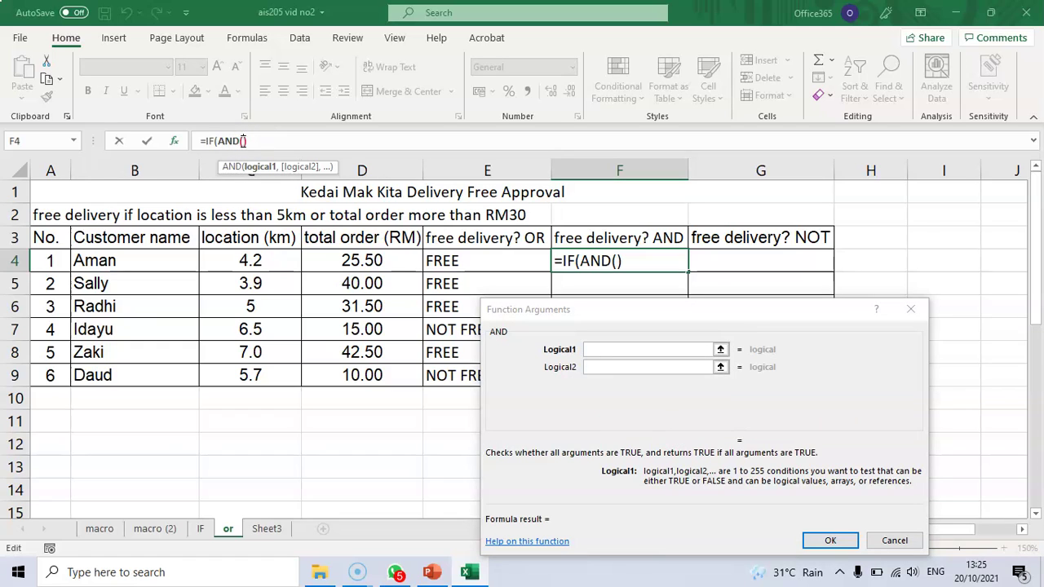
Step: Set the AND function's two conditions to C4>5 and D4>30
click(629, 353)
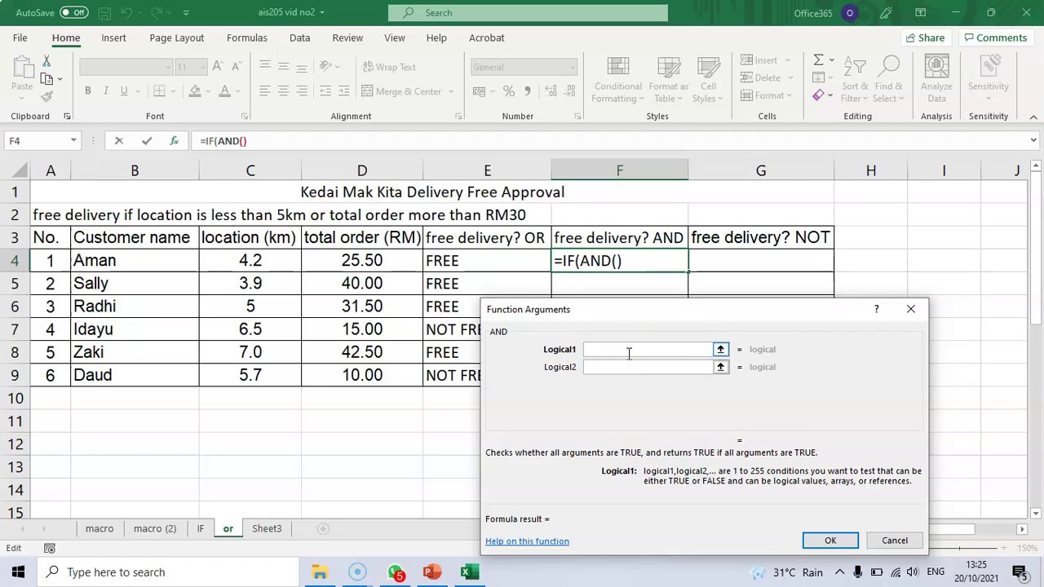
click(255, 263)
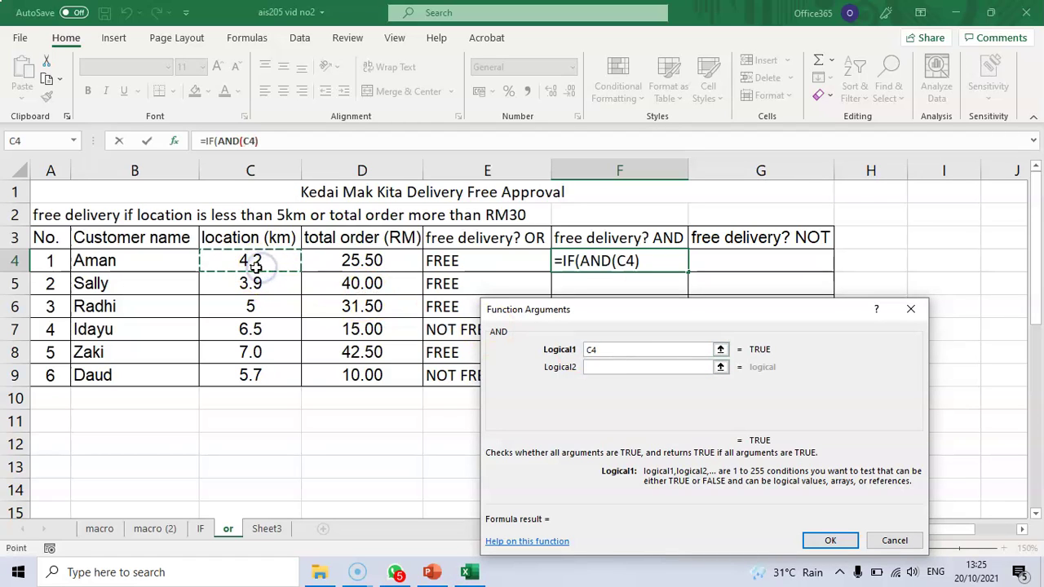
text(>5)
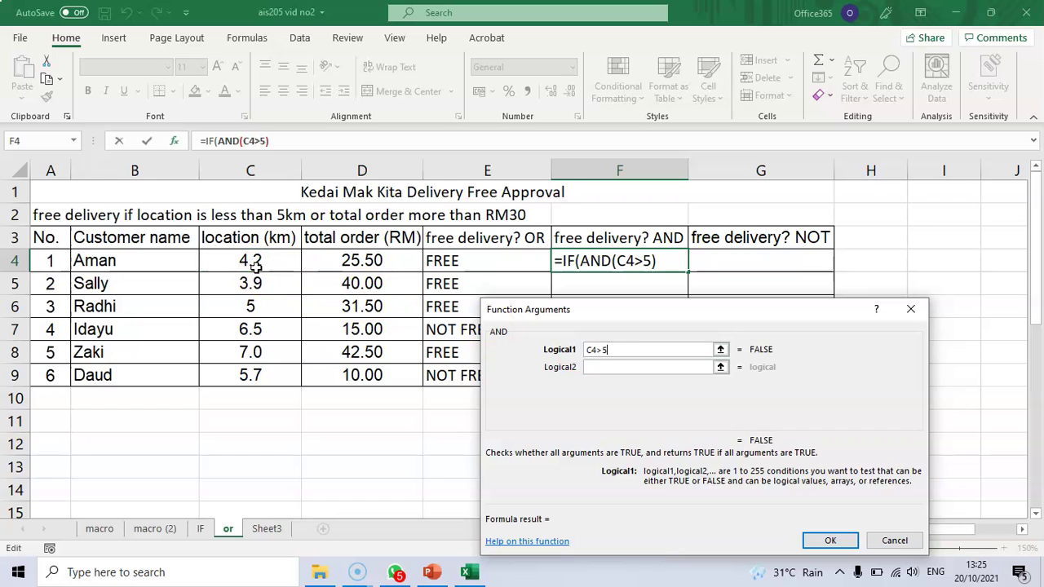
click(644, 368)
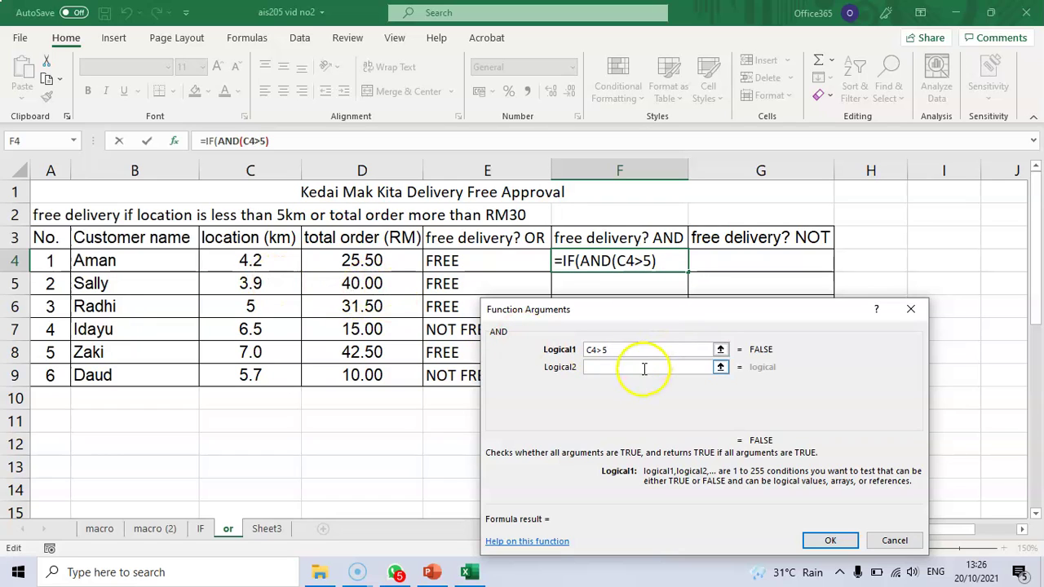
click(367, 262)
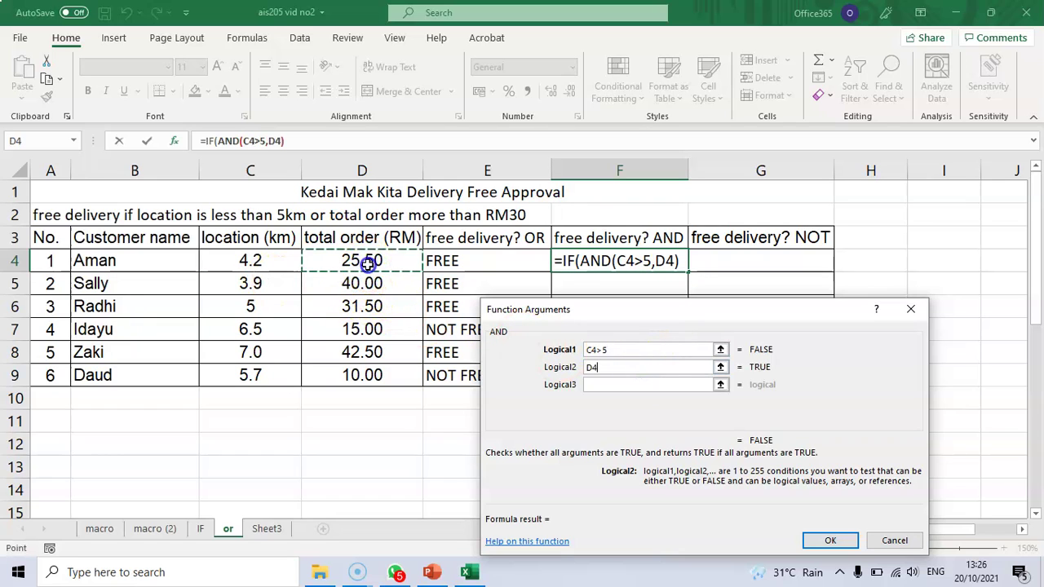
text(>30)
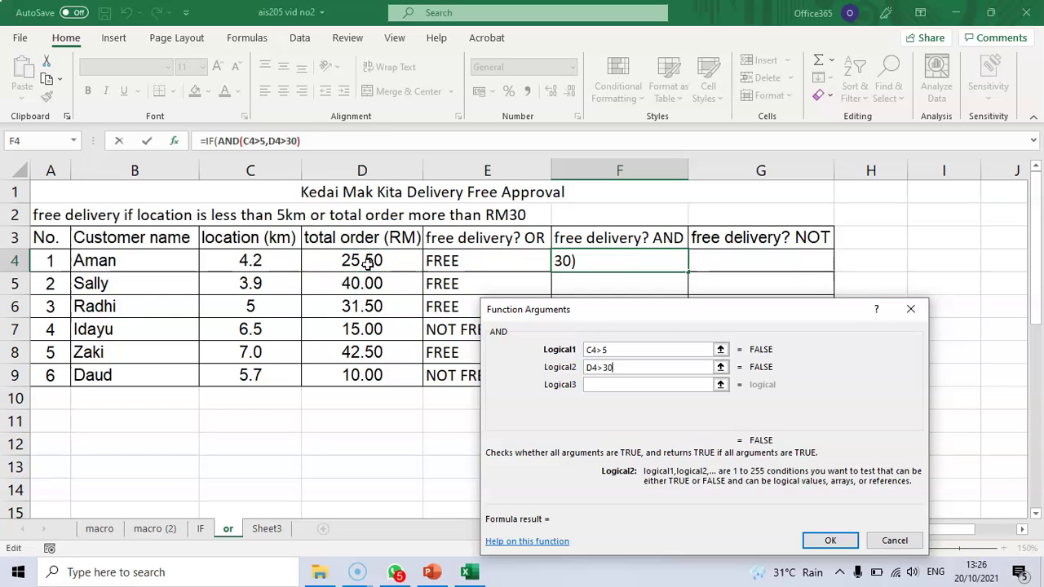
Step: Return to the IF function's arguments after the nested AND and enter FREE as the value if true
click(316, 143)
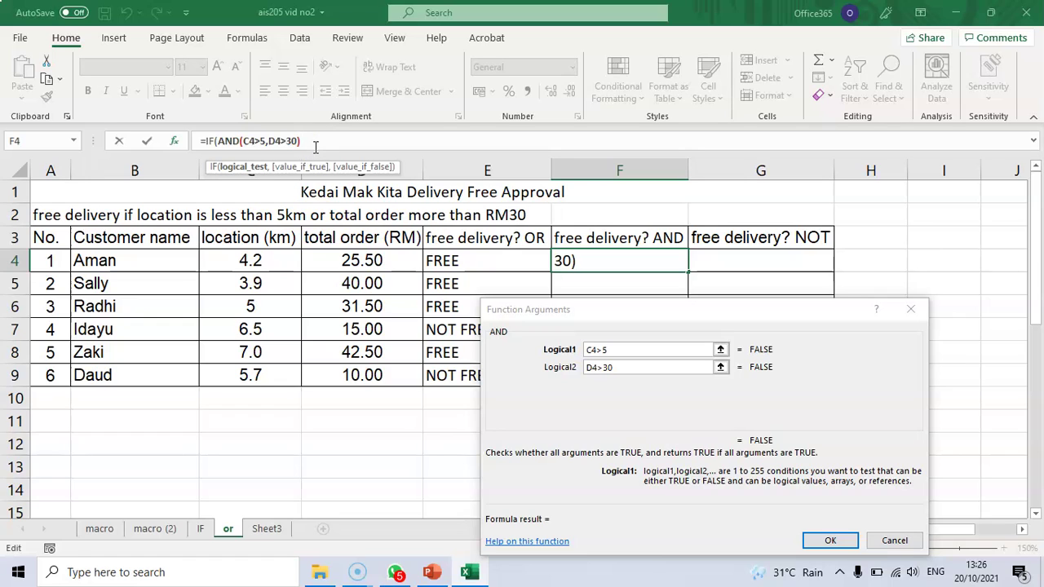
text(,)
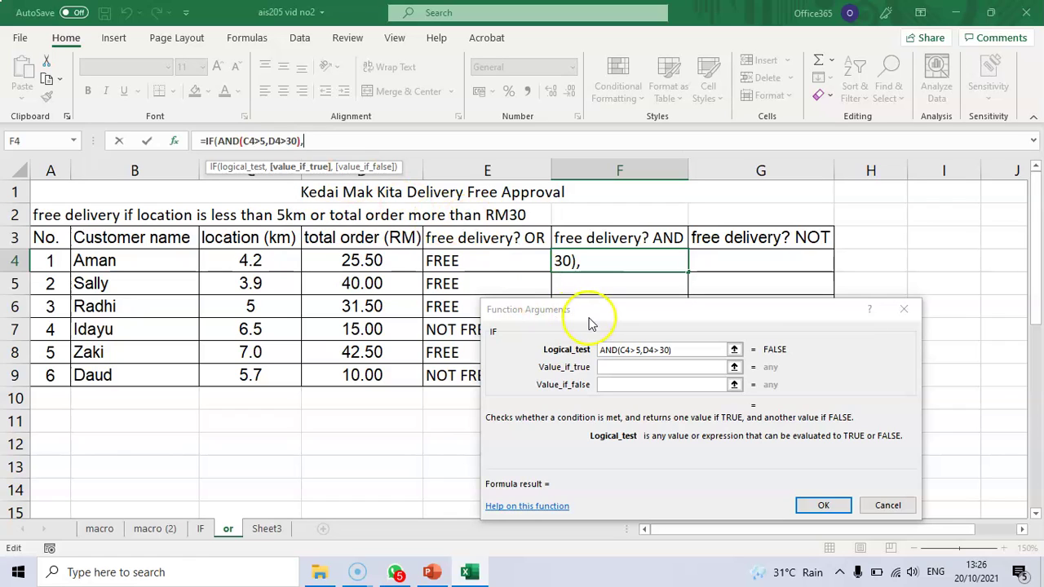
click(662, 367)
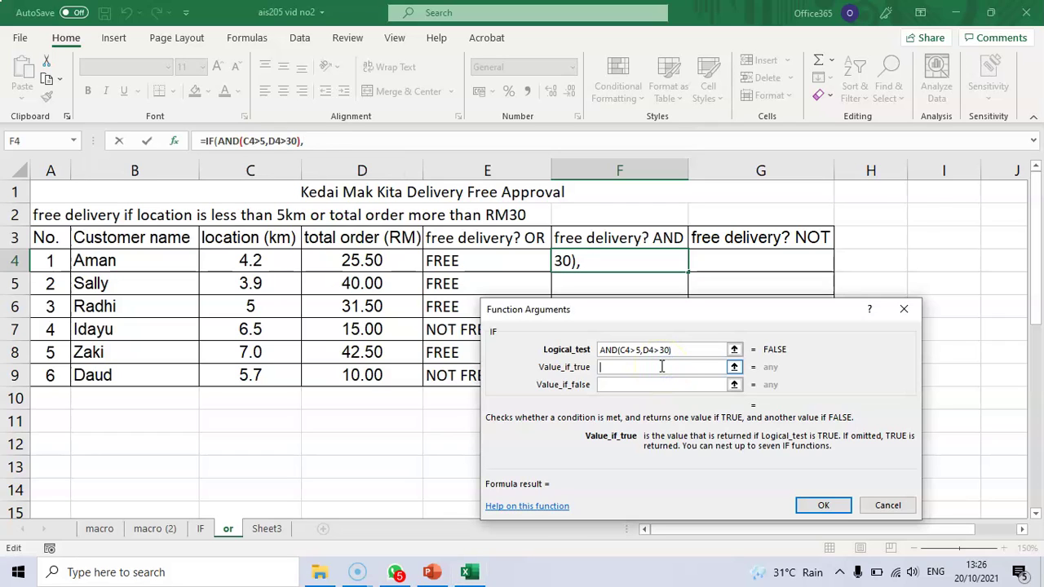
text(FREE)
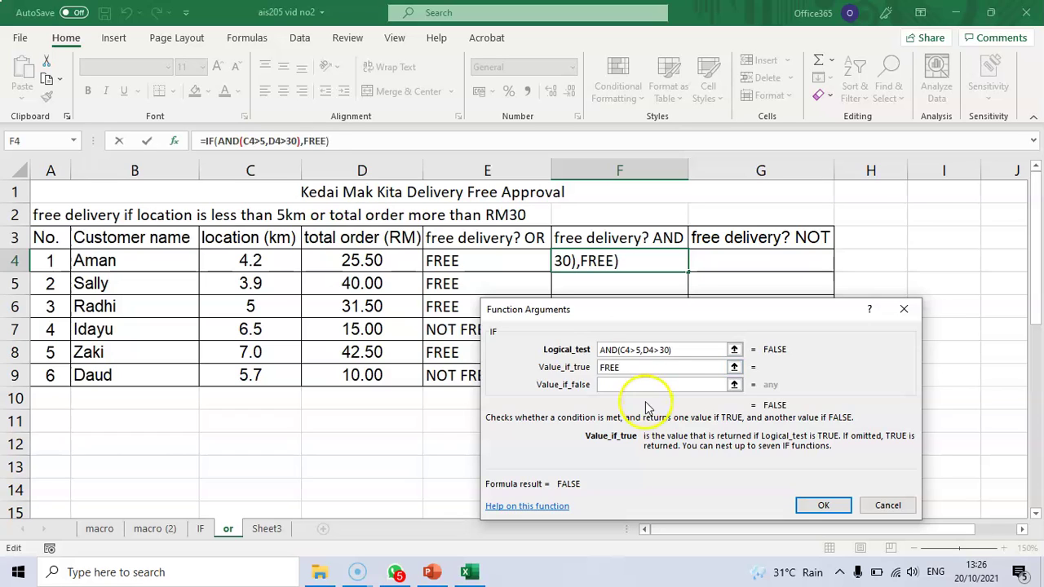
Step: Enter NOT FREE as the value if false and confirm the IF with AND formula in F4
click(659, 384)
text(NOT )
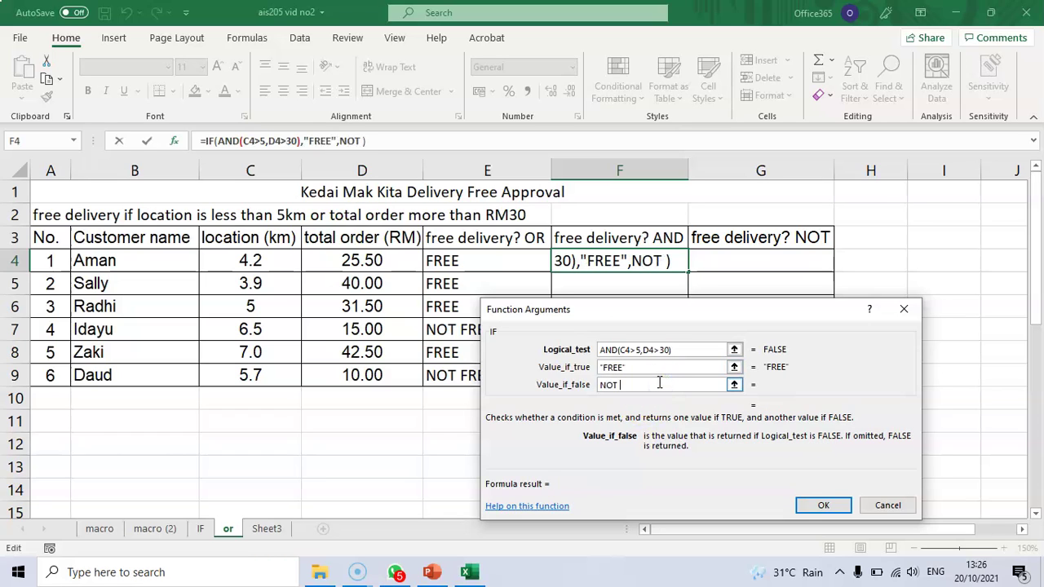
text(G)
key(BackSpace)
text(FREE)
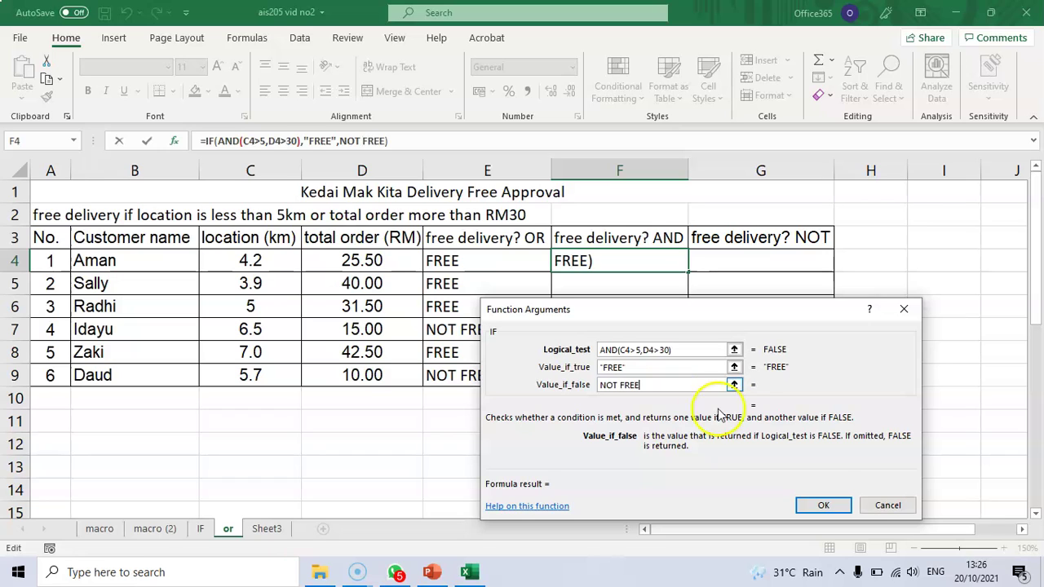
click(823, 506)
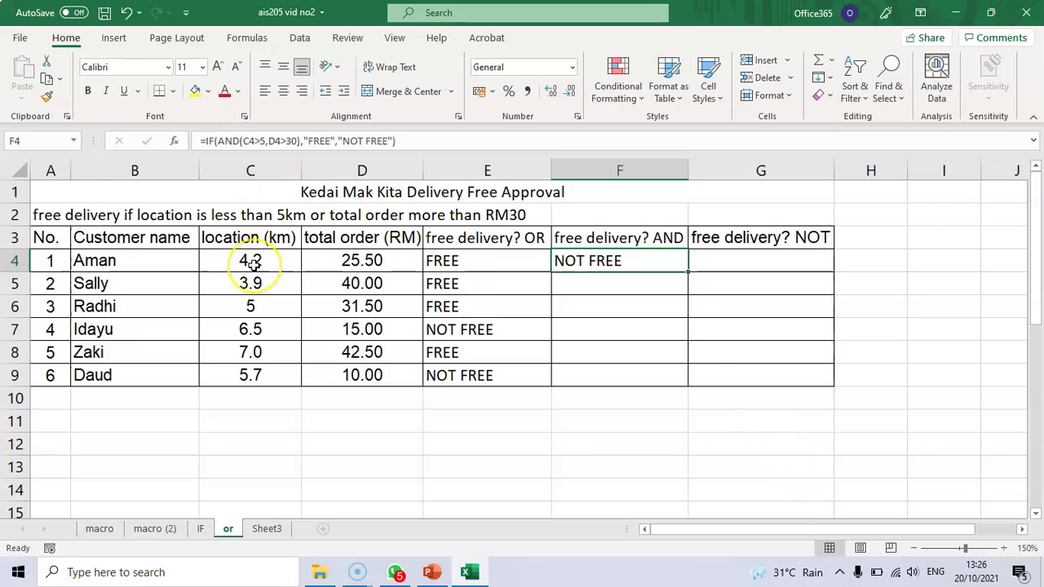
Step: Check the total order in D4, fill the AND formula from F4 down to F9, and inspect the copied formula in F8
click(367, 261)
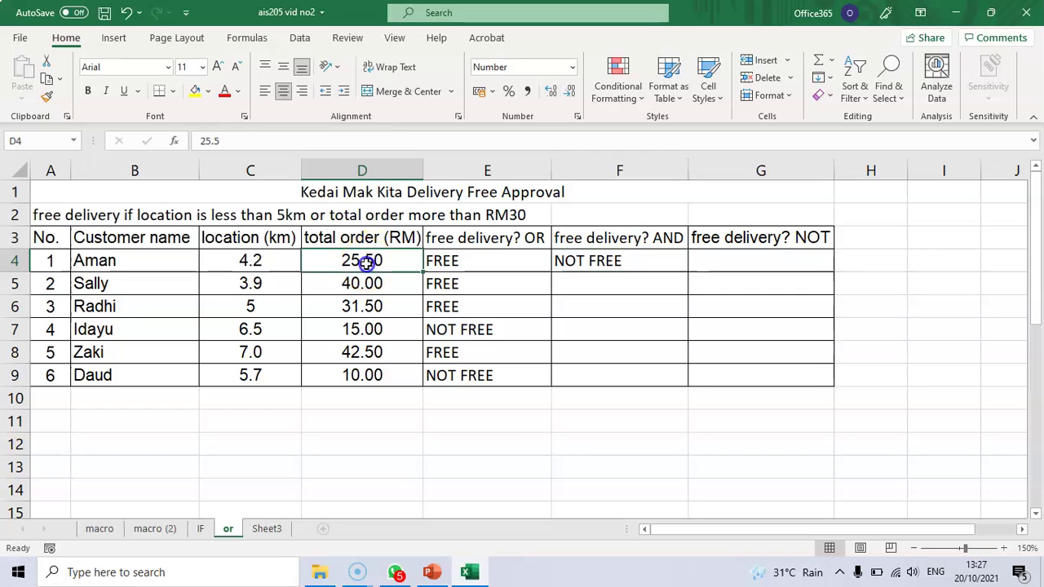
click(615, 262)
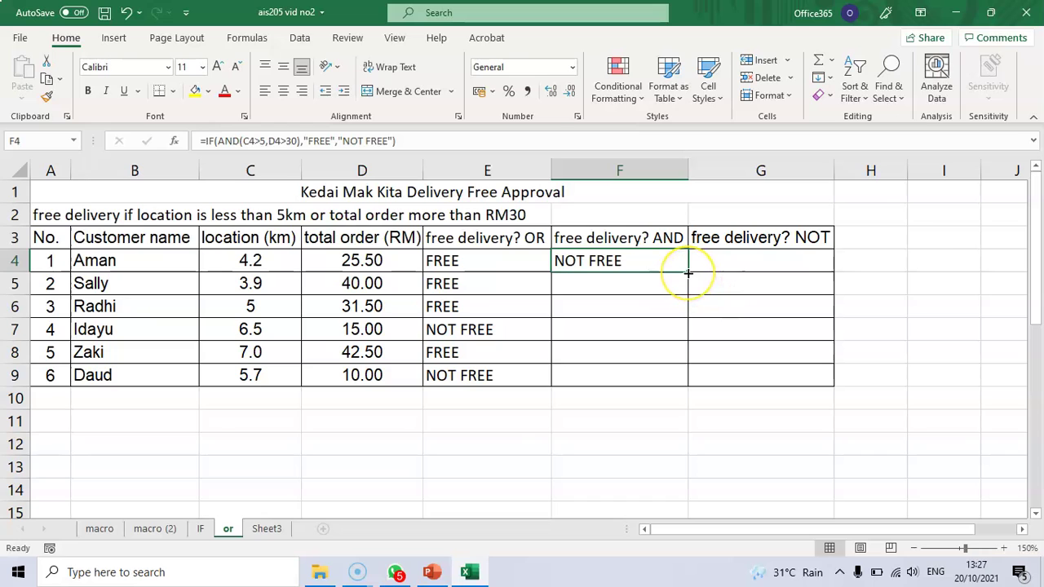
drag(689, 272, 690, 389)
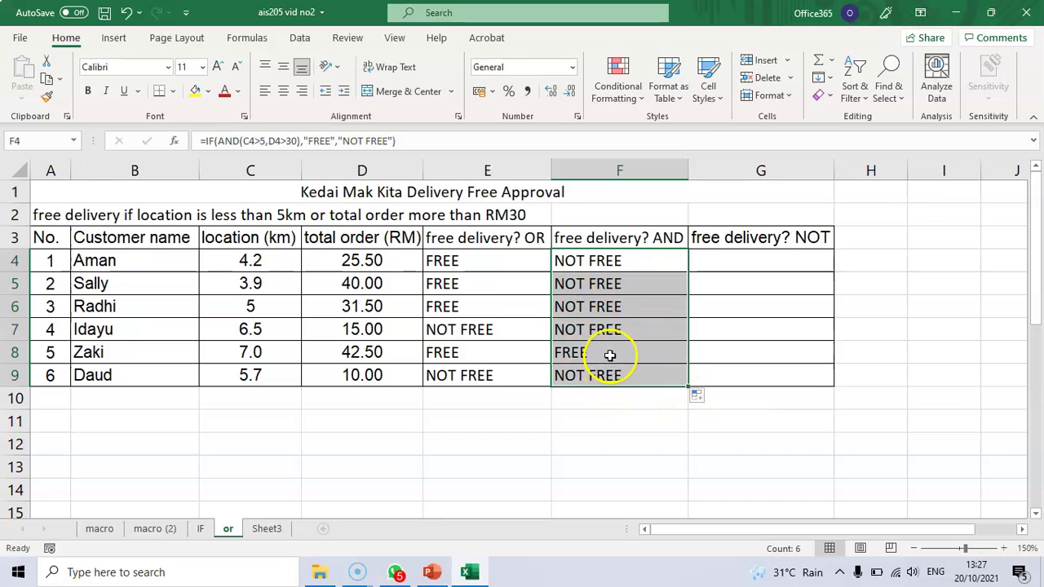
click(610, 354)
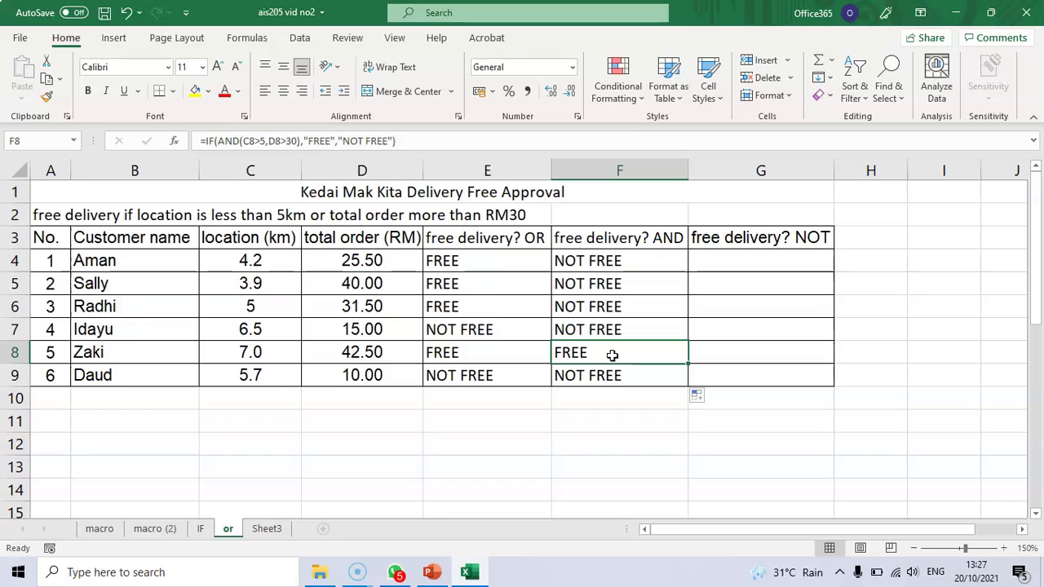
Step: Insert an IF function in G4, the first cell under the free delivery NOT heading
click(747, 263)
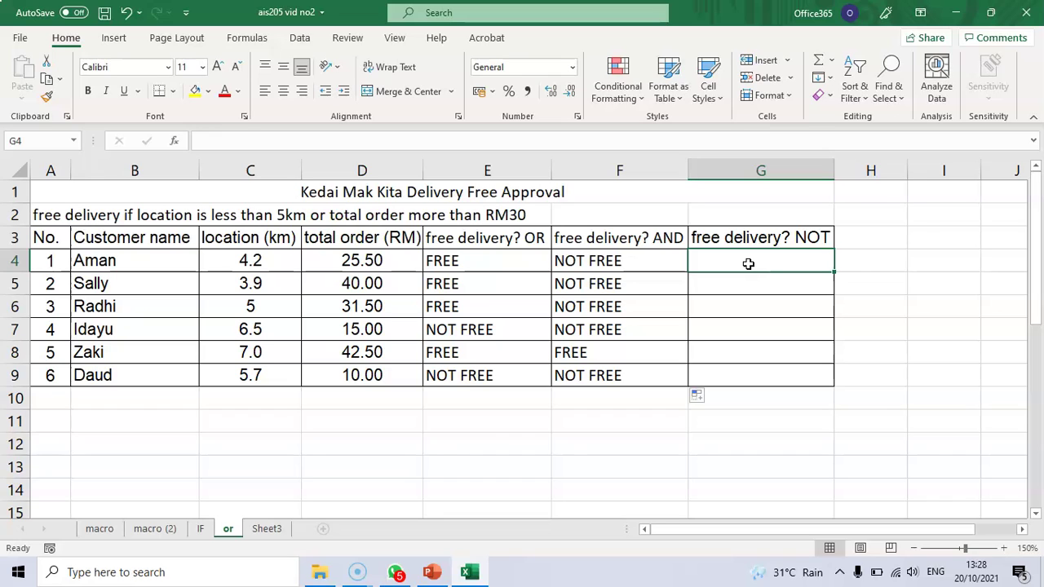
click(174, 142)
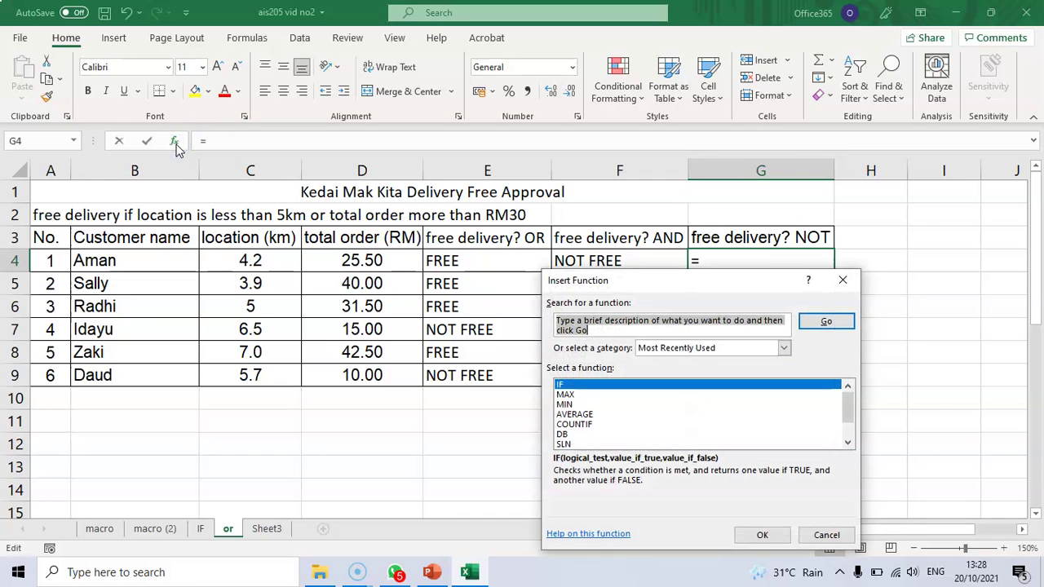
double_click(681, 392)
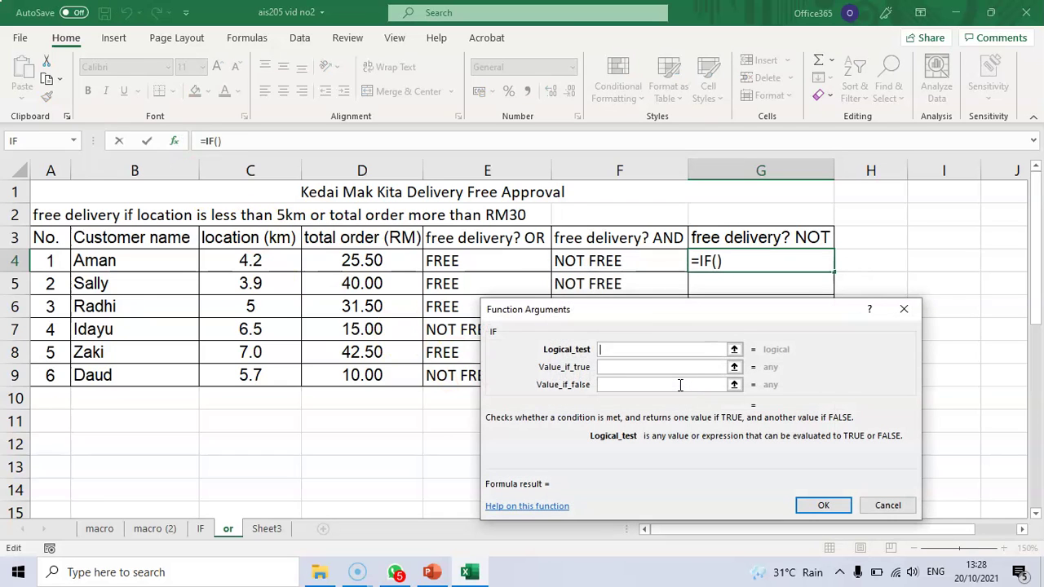
Step: Set the logical test of the IF function in G4 to NOT(C4>5)
text(NOT)
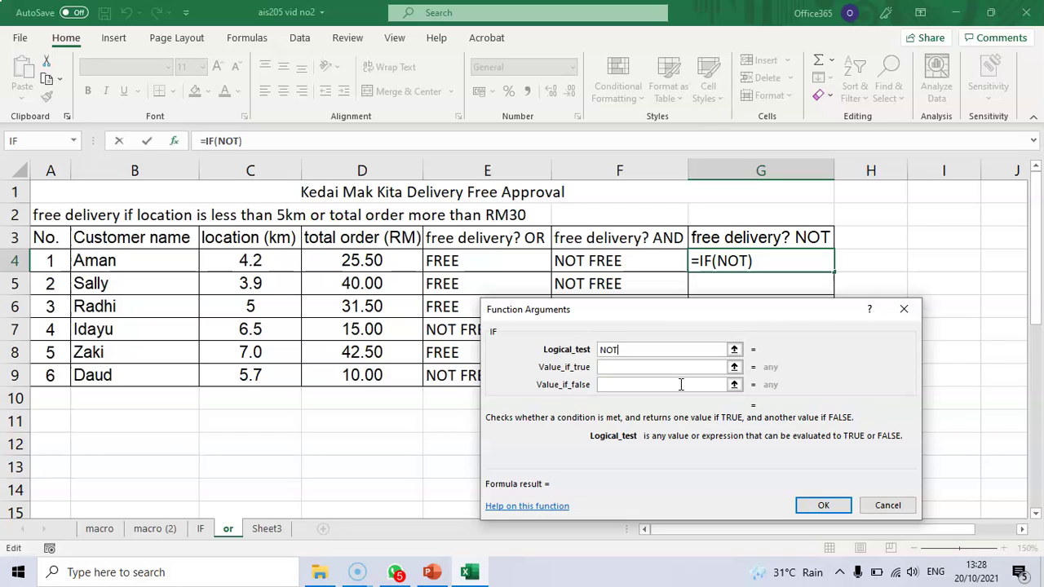
text(()
key(BackSpace)
click(641, 349)
text(()
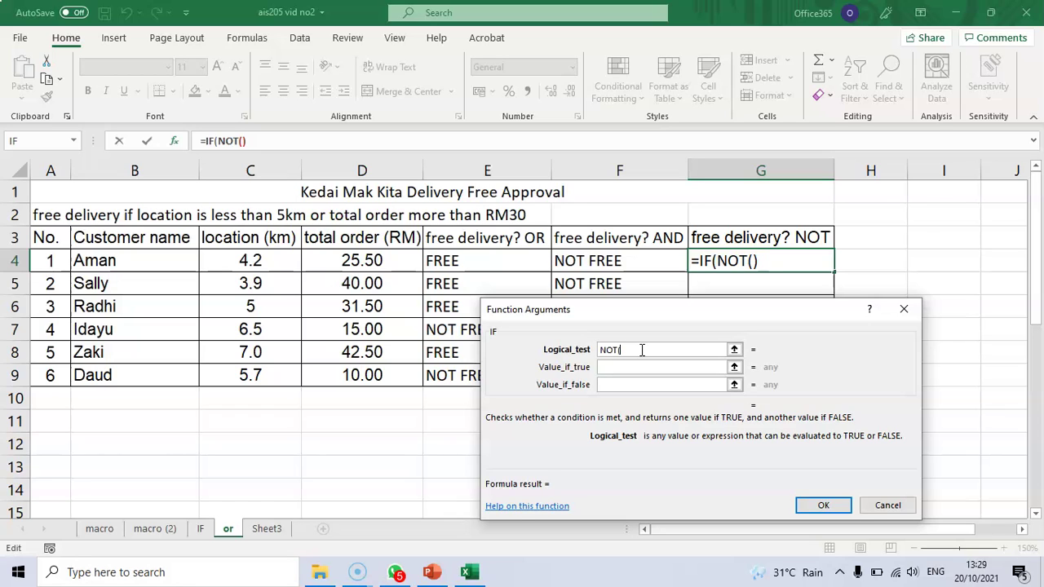
click(250, 260)
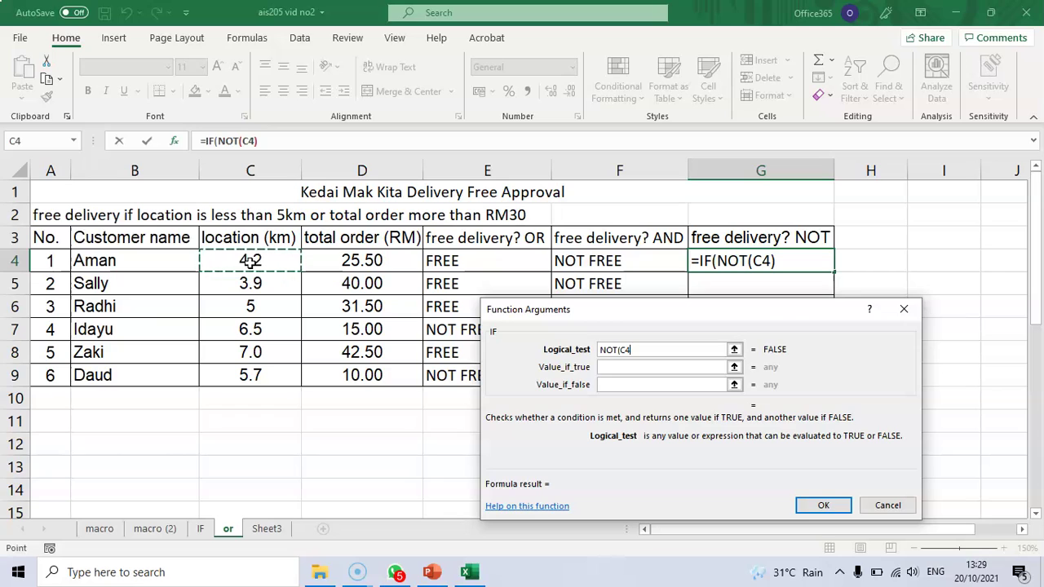
text(>)
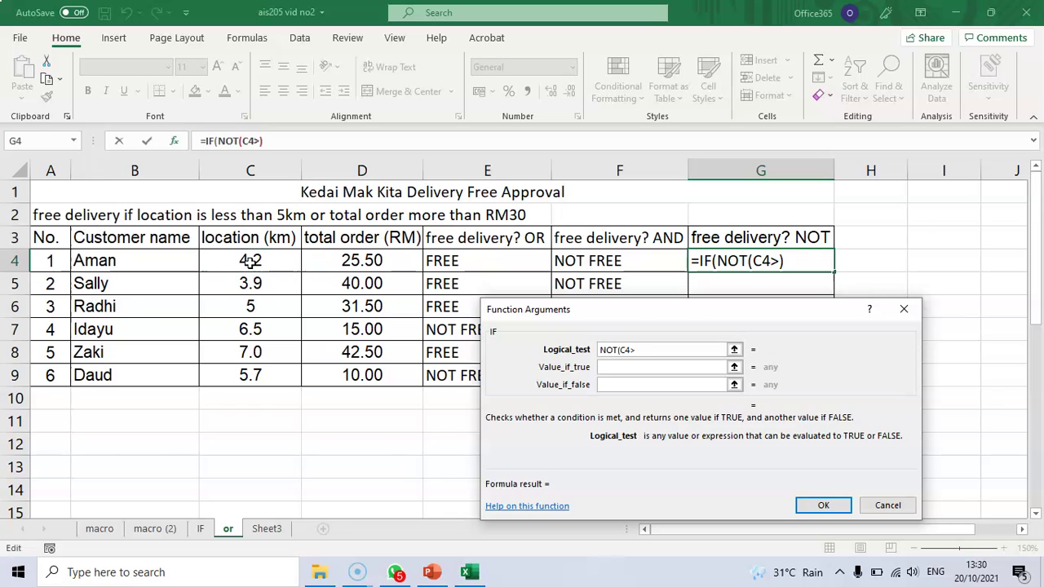
text(5))
Step: Enter FREE as the value if true and NOT FREE as the value if false, and confirm the IF formula in G4
click(616, 369)
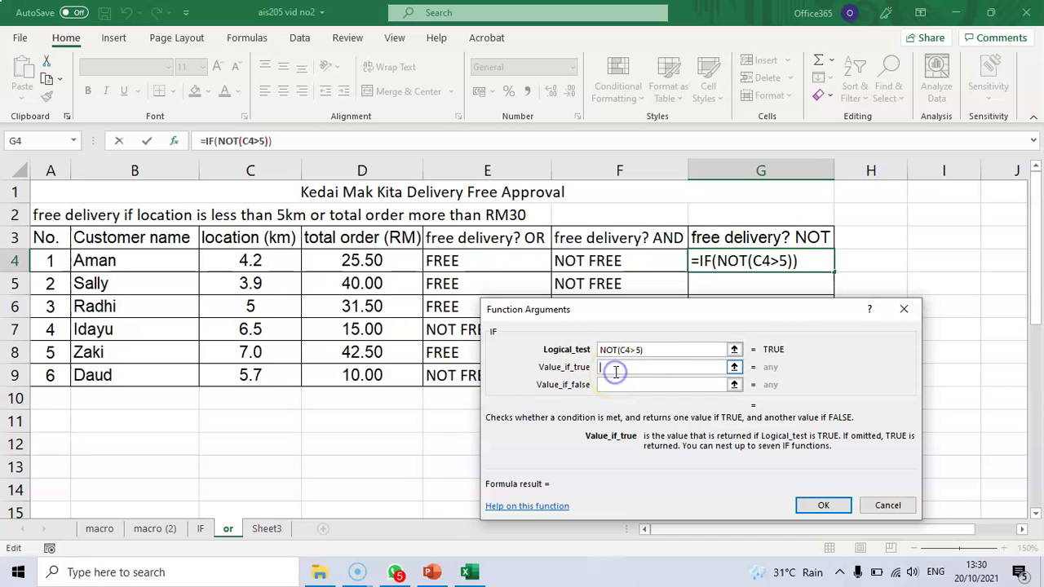
text(FREE)
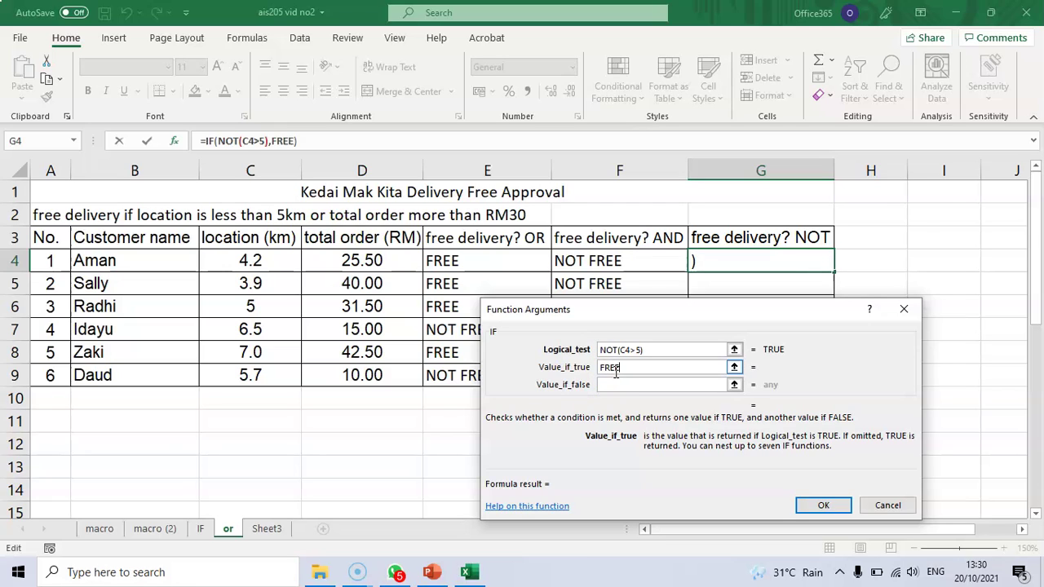
click(615, 384)
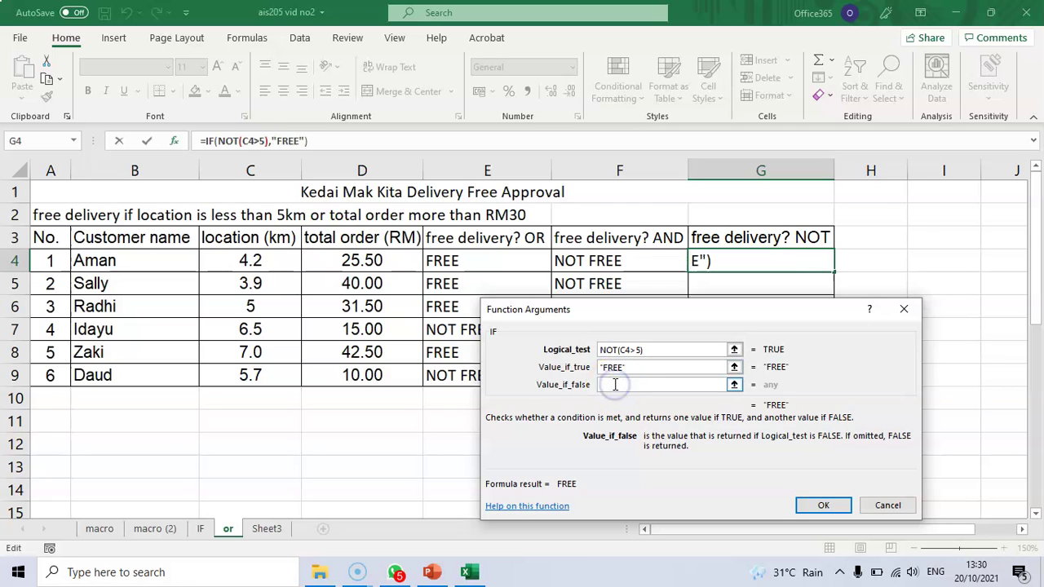
text(NOT )
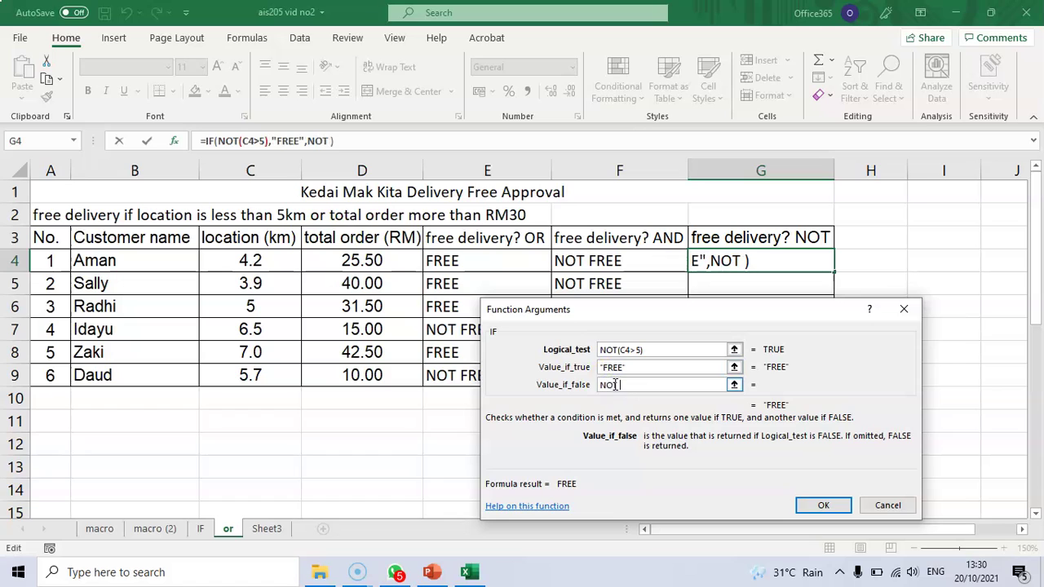
text(FREE)
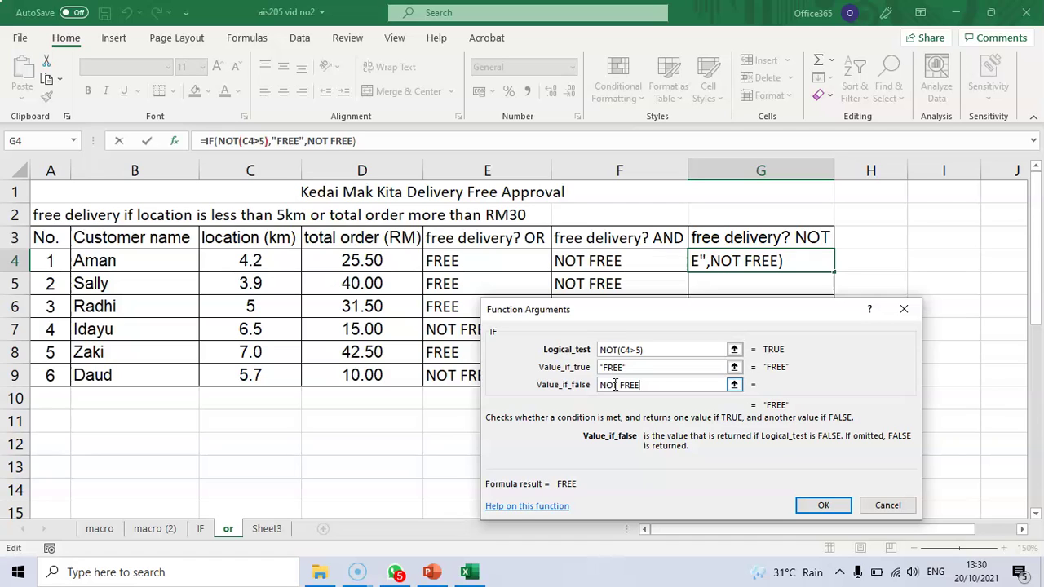
click(823, 505)
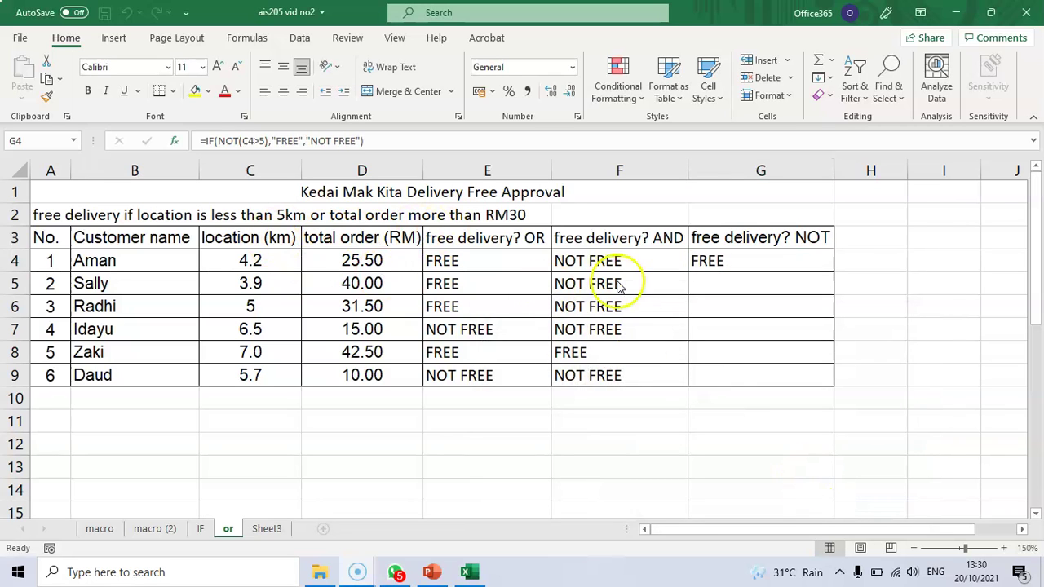
Step: Fill the IF with NOT formula from G4 down to G9 and select the copied result in G6
click(826, 260)
drag(834, 272, 828, 383)
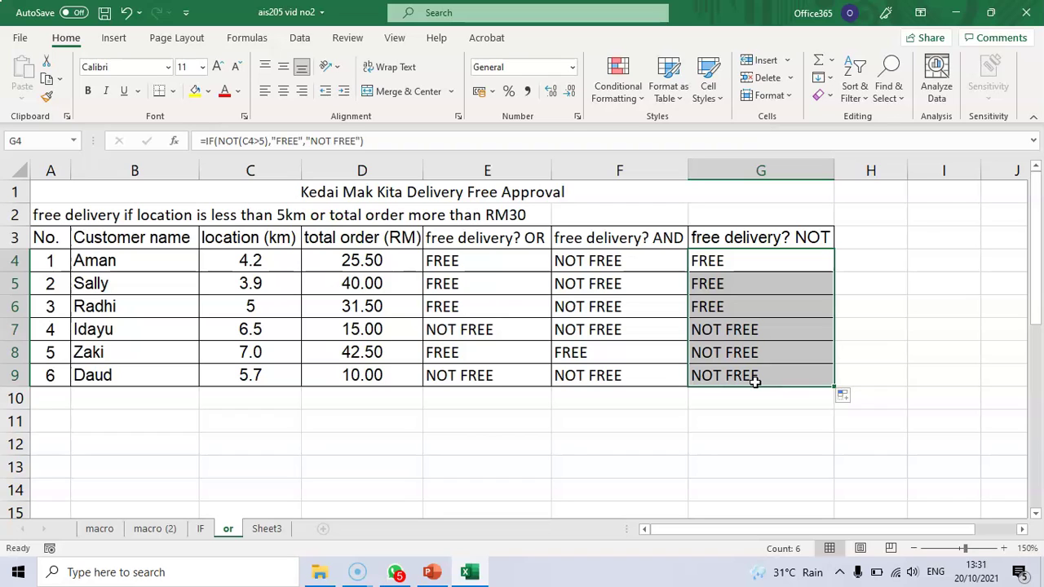
click(739, 306)
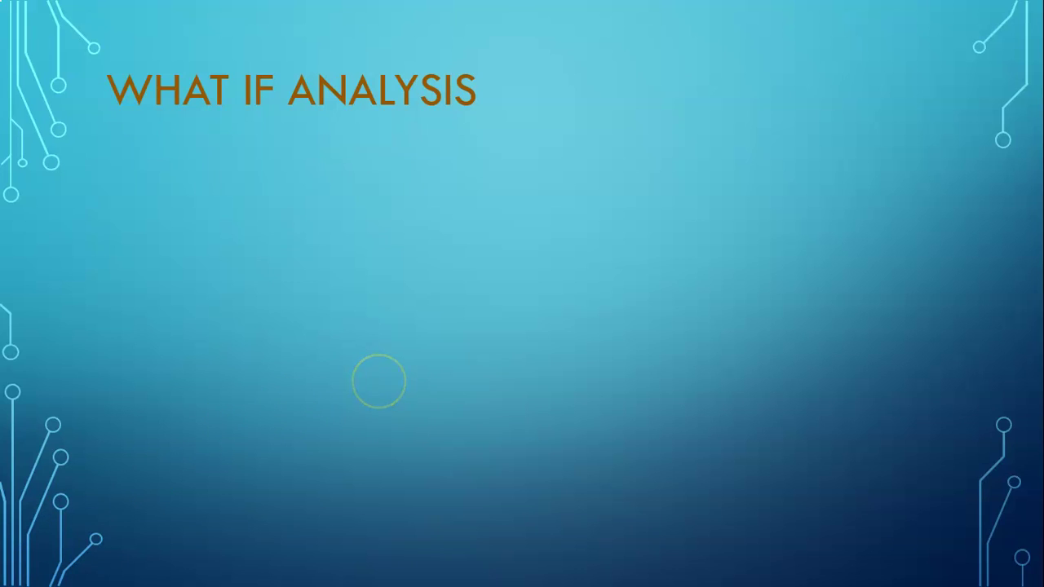
key(Right)
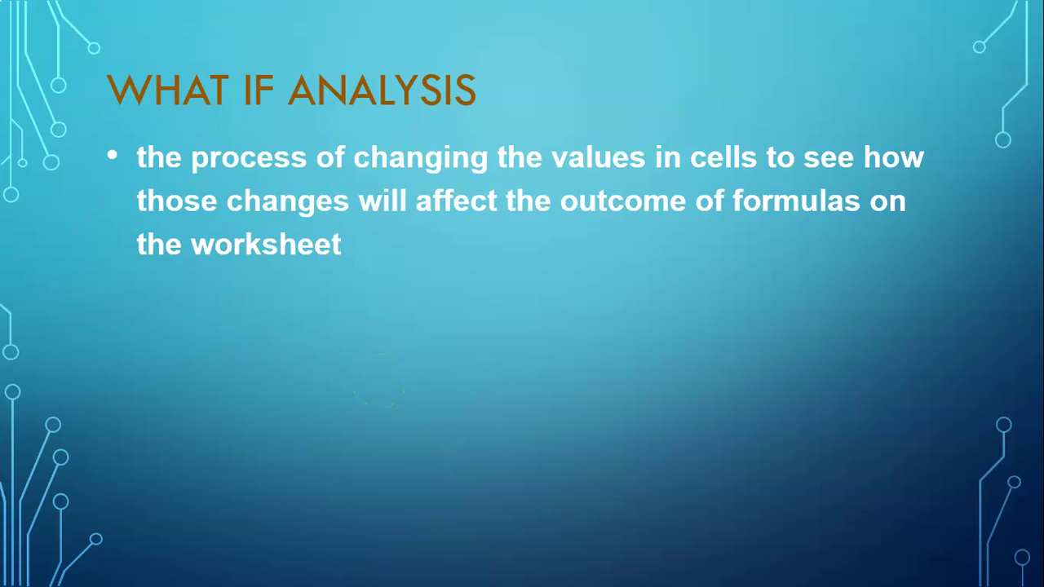
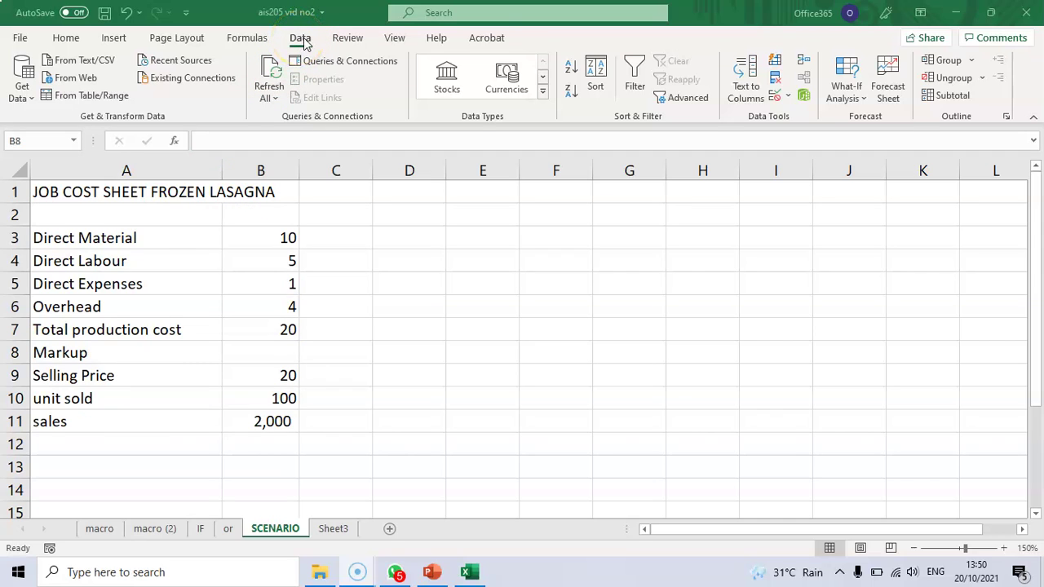
Step: Open the Scenario Manager for the SCENARIO sheet and start a new scenario named low
click(301, 45)
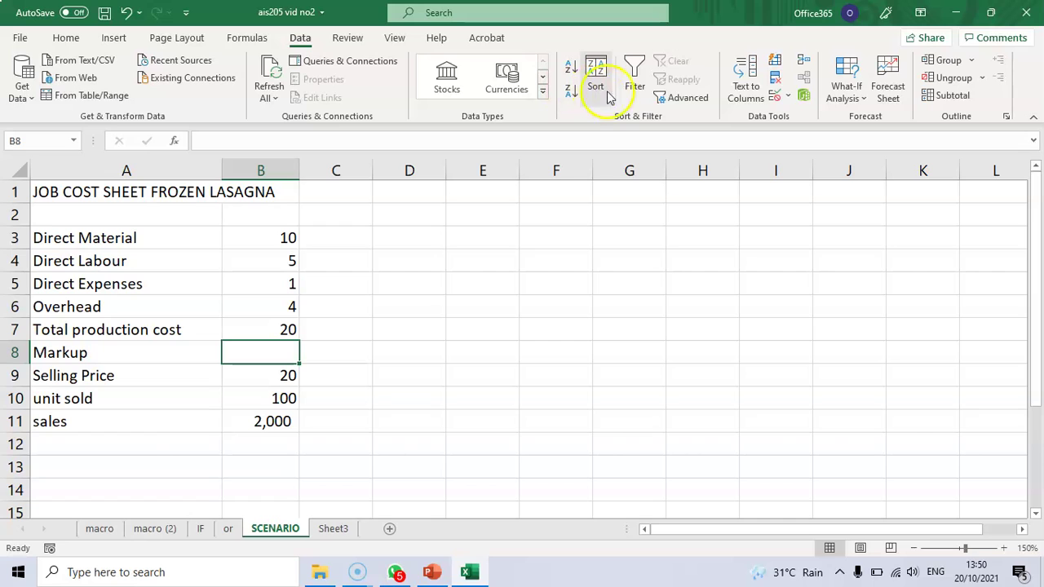
click(864, 100)
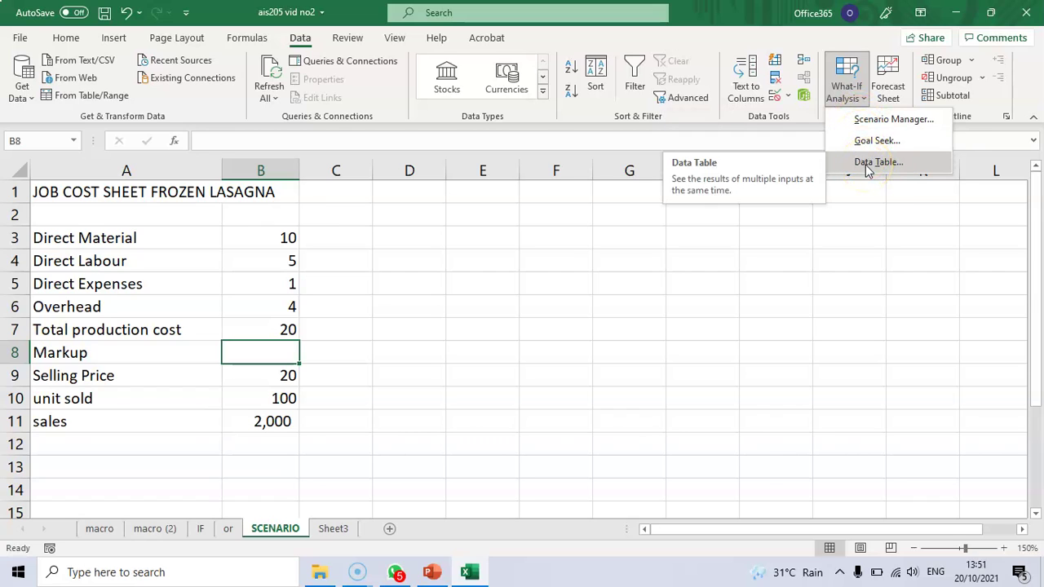
click(877, 122)
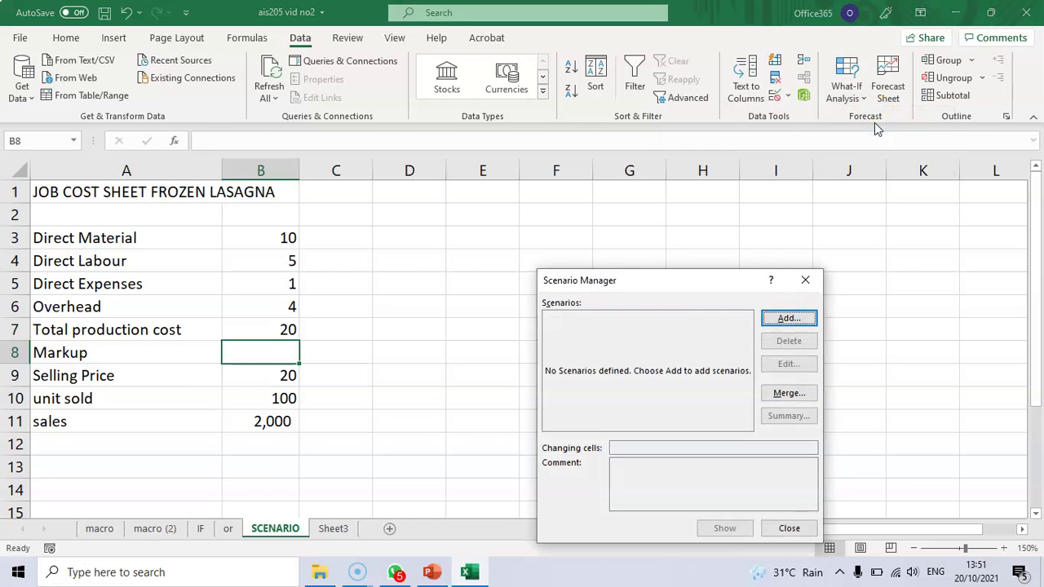
drag(705, 277, 703, 177)
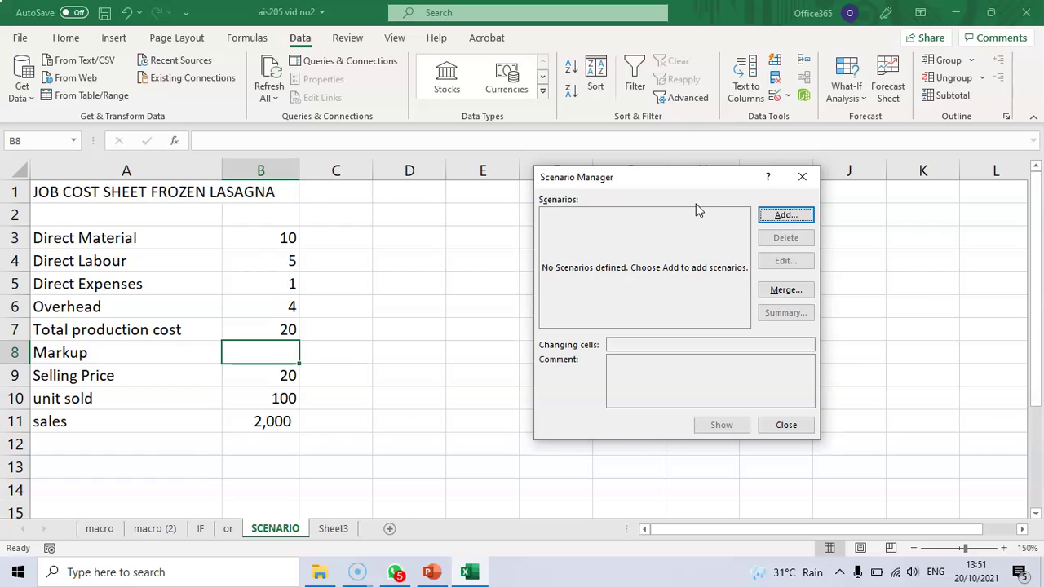
click(783, 217)
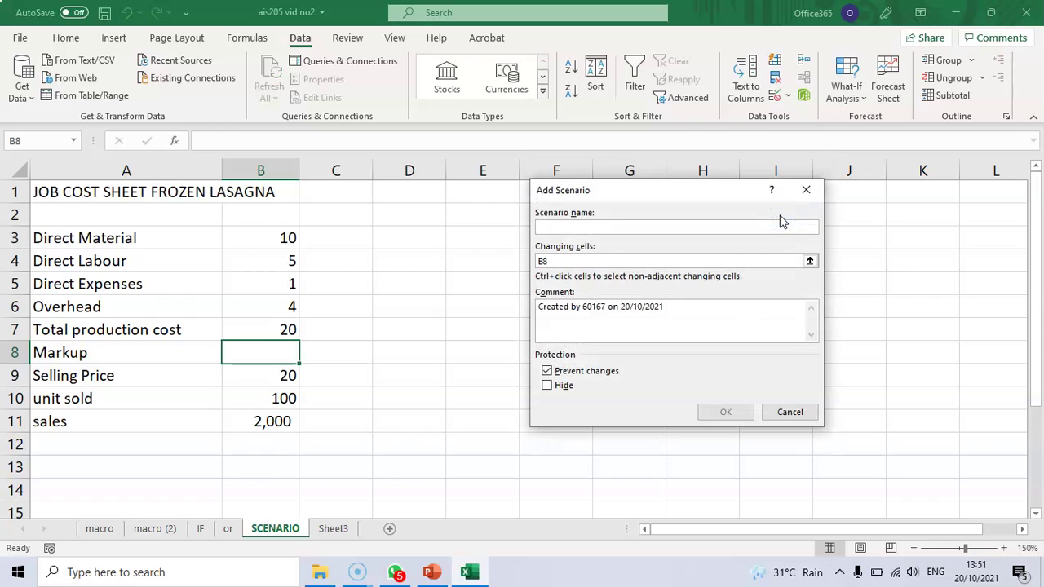
text(low)
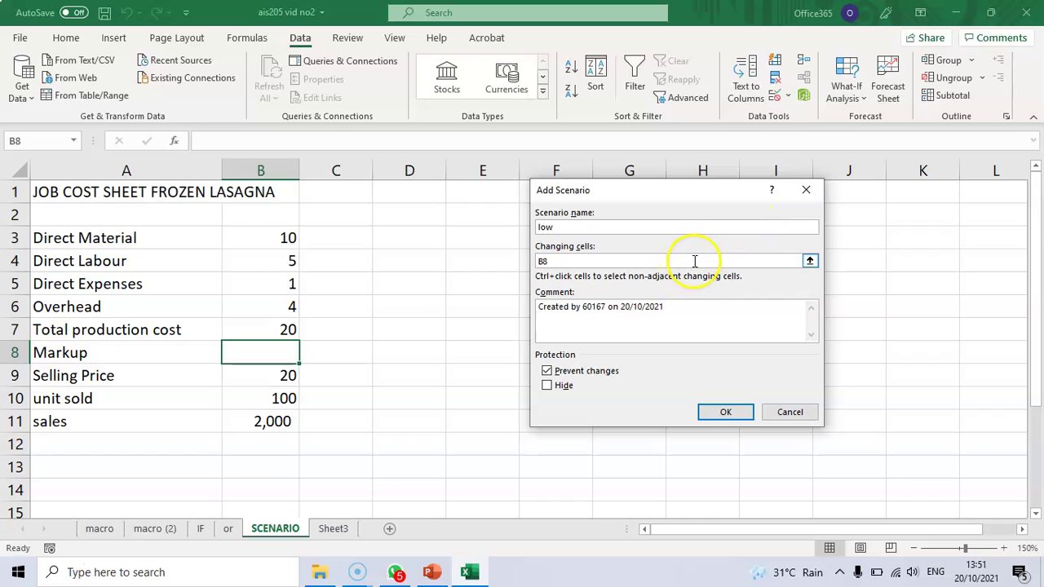
Step: Use the markup cell B8 as the changing cell of the low scenario and set its value to 4
click(810, 261)
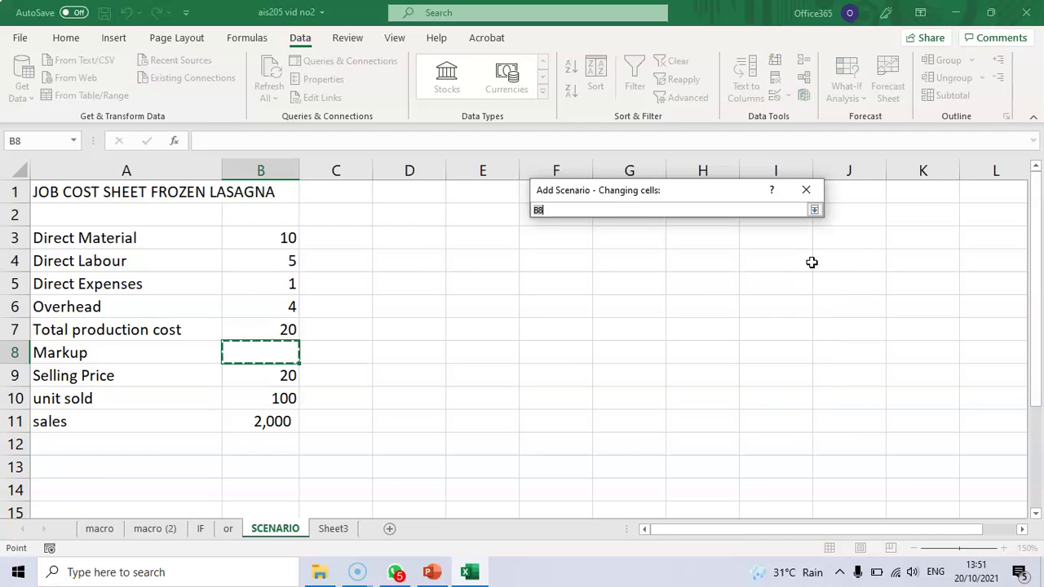
click(254, 354)
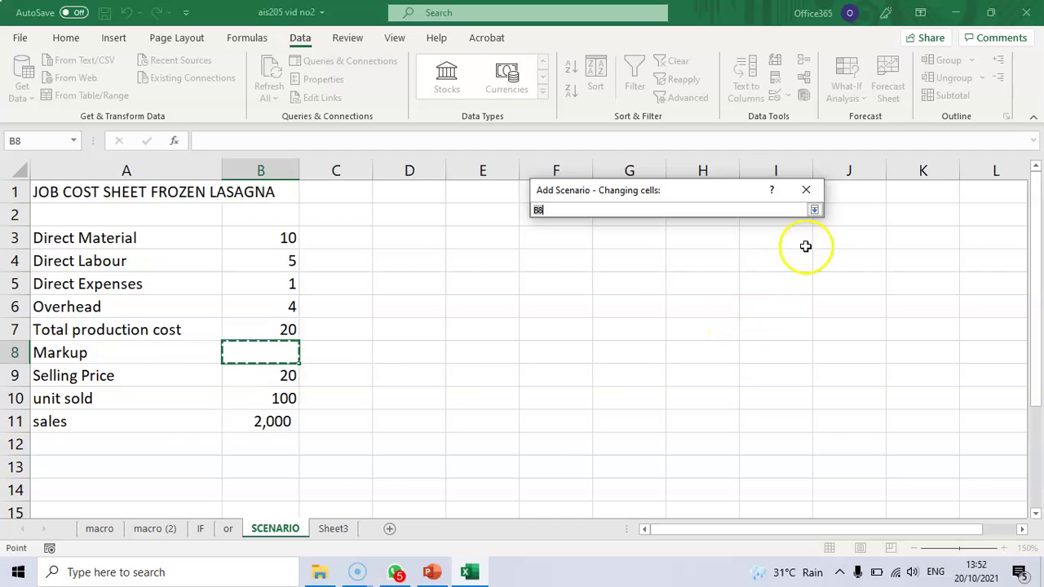
click(815, 210)
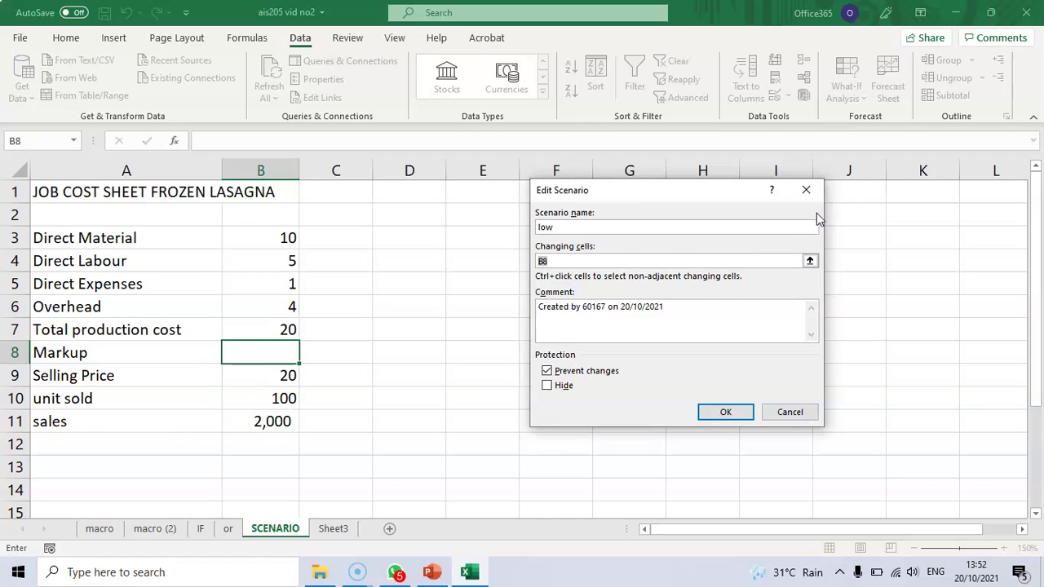
click(728, 414)
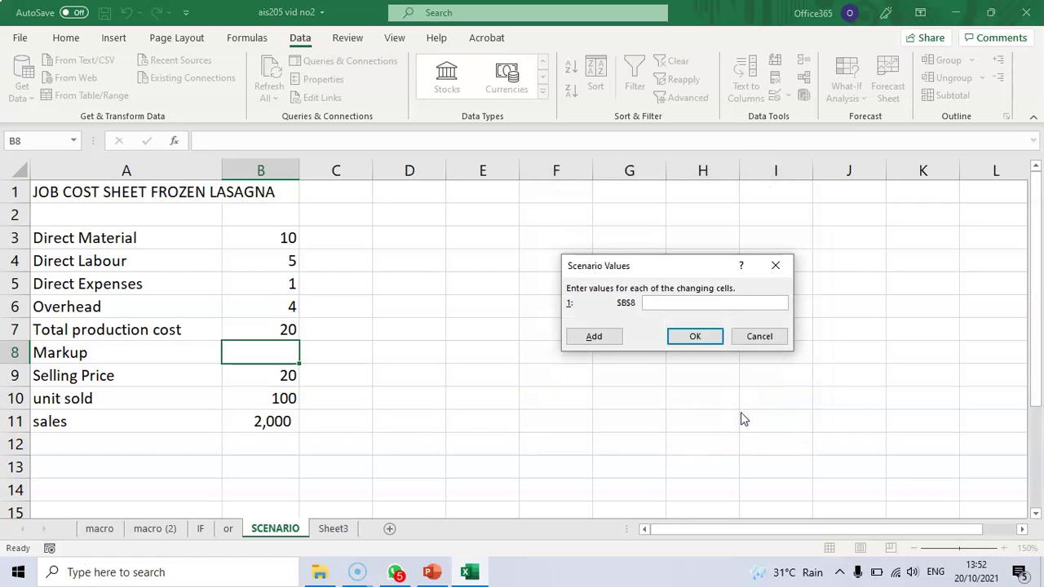
text(4)
click(695, 338)
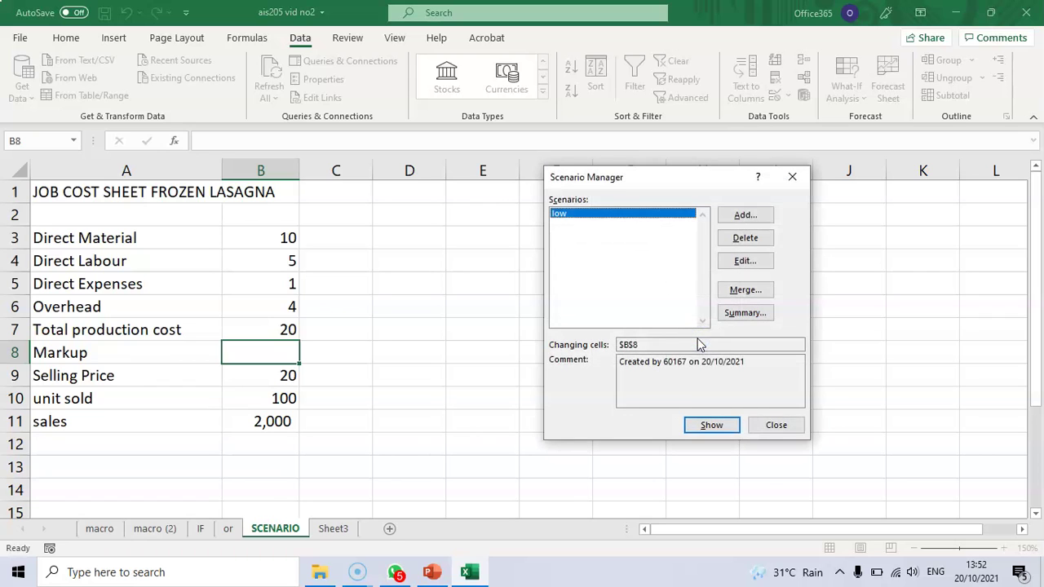
Step: Add a scenario named average that sets the markup cell B8 to 5
click(742, 217)
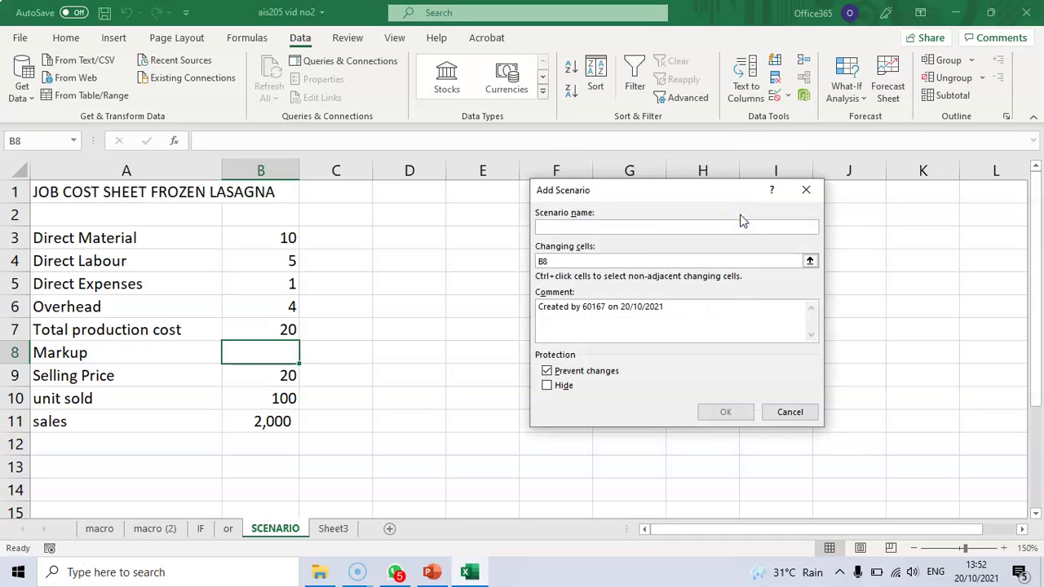
text(a)
text(age)
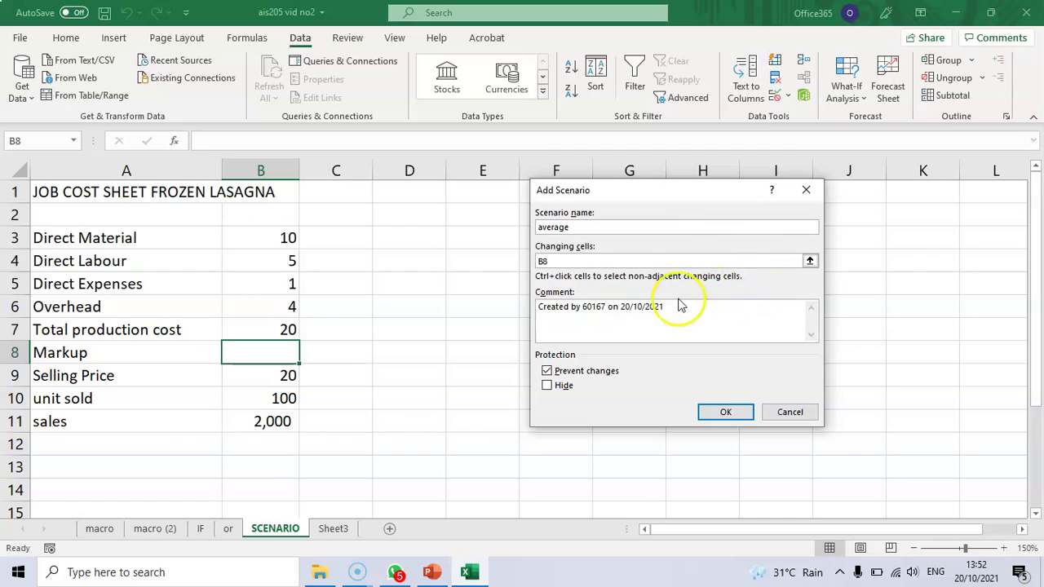
click(716, 413)
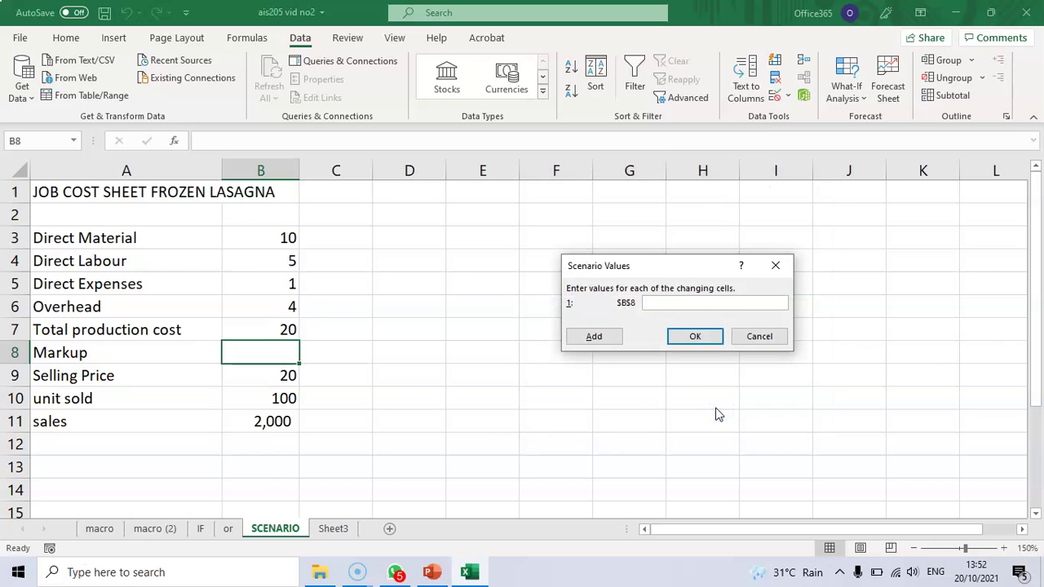
click(697, 335)
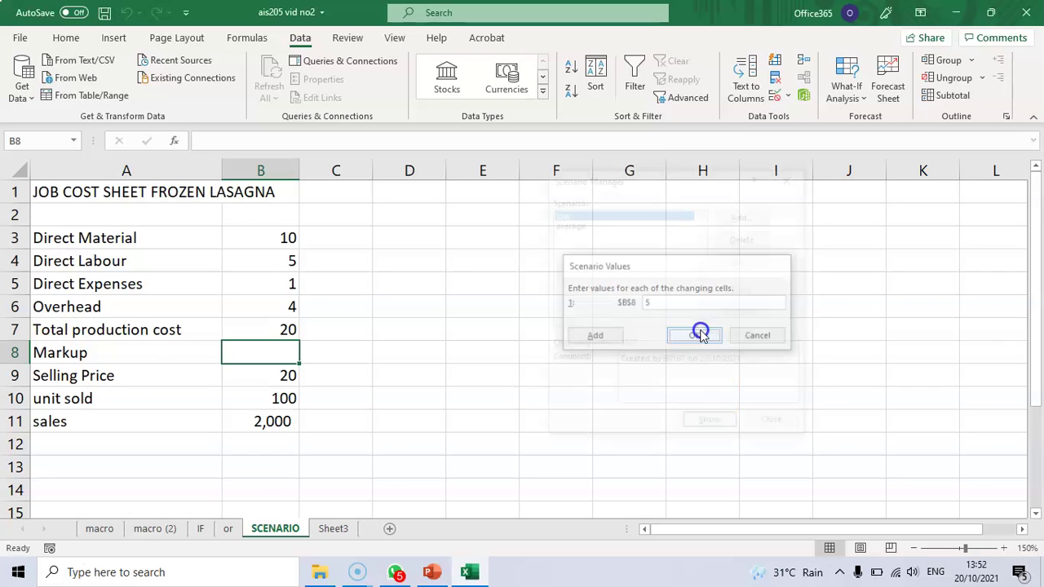
Step: Add a scenario named high that sets the markup cell B8 to 6
click(744, 216)
text(h)
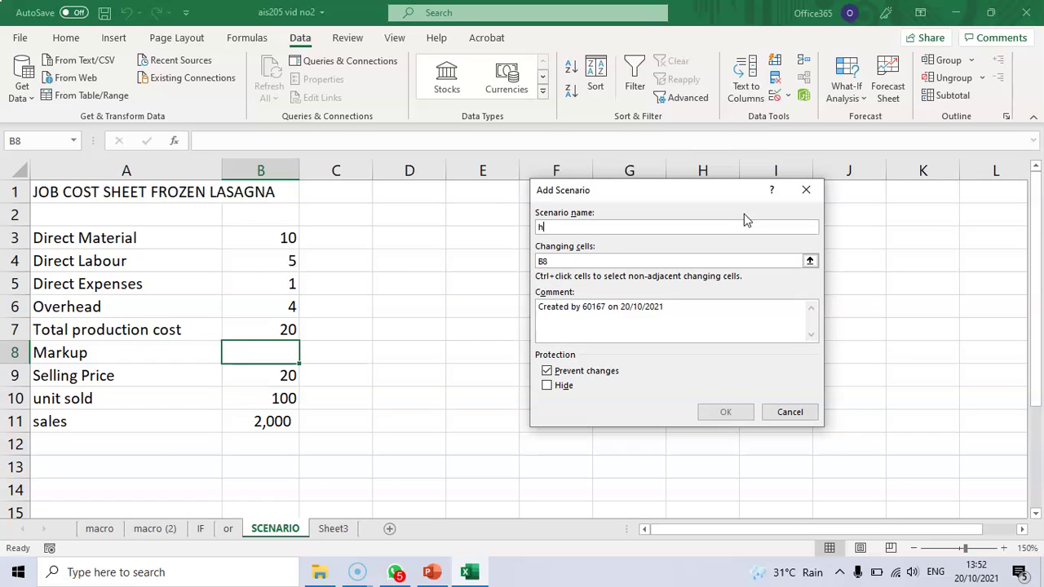
text(igh)
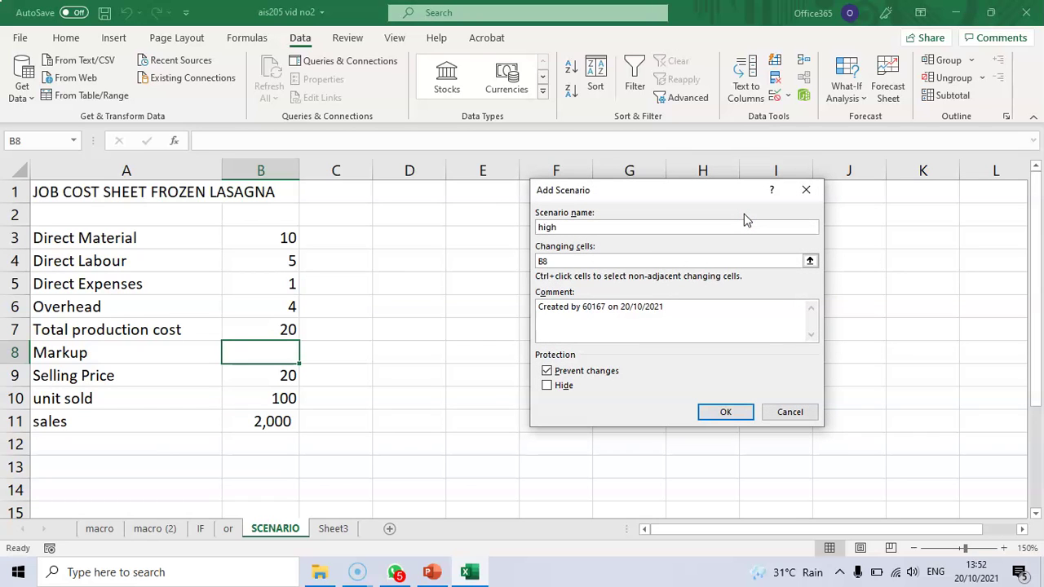
click(734, 413)
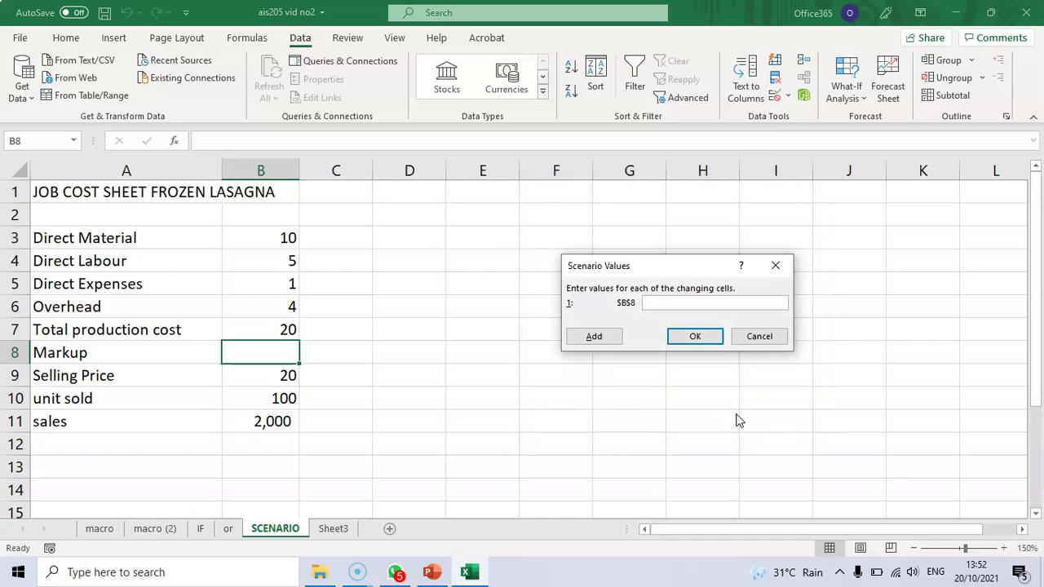
text(6)
click(700, 337)
Step: Add a scenario named higher that sets the markup cell B8 to 7
click(742, 215)
text(higher)
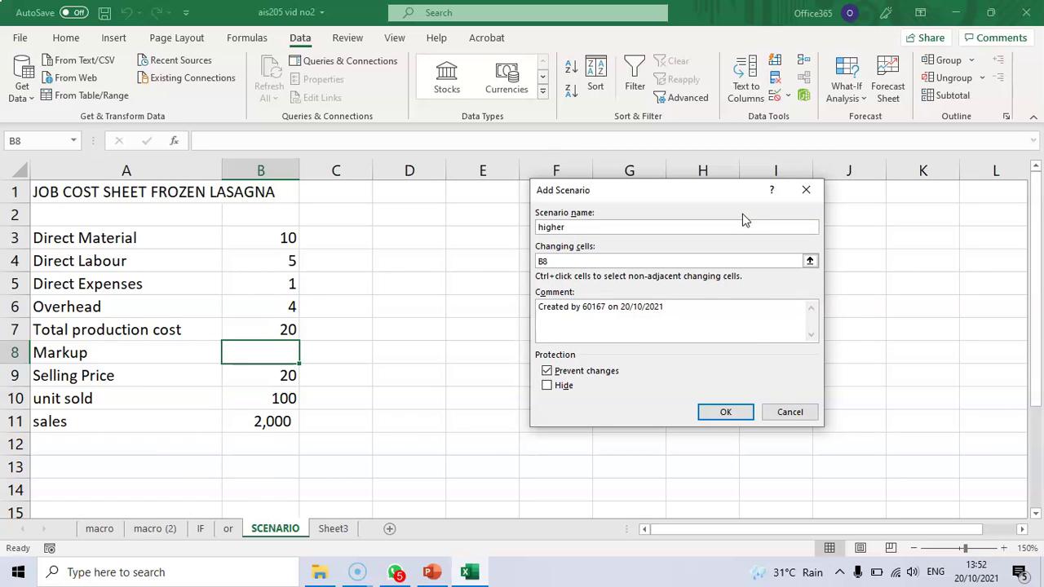
click(713, 414)
text(7)
click(701, 338)
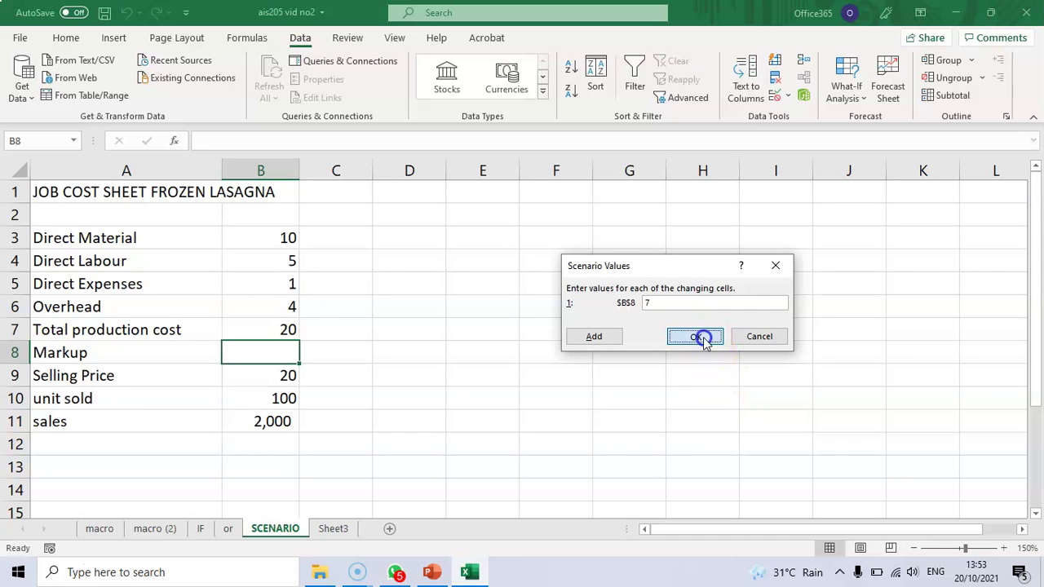
Step: Add a scenario named highest that sets the markup cell B8 to 6
click(740, 220)
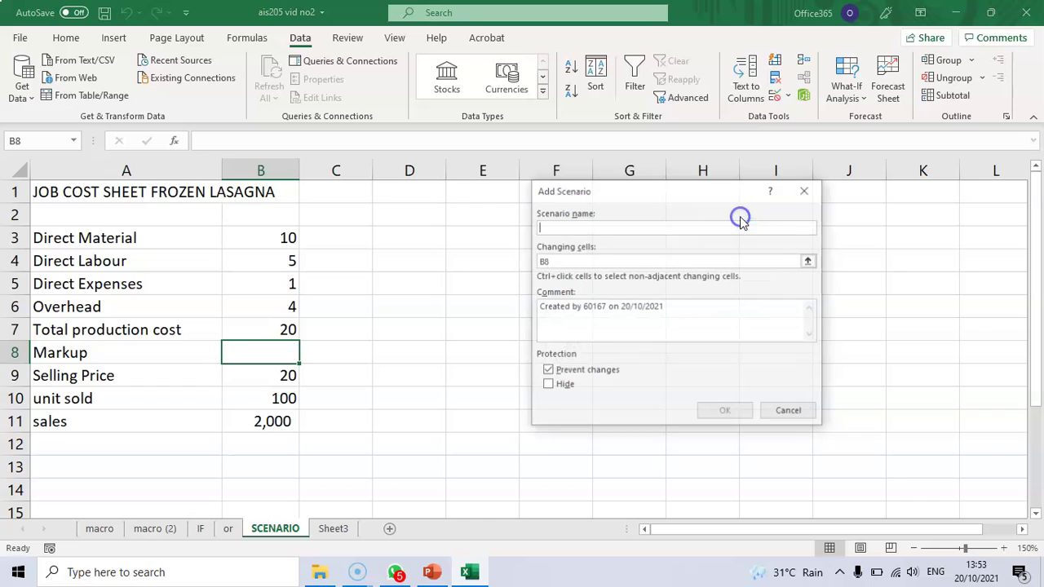
text(g)
key(BackSpace)
text(highest)
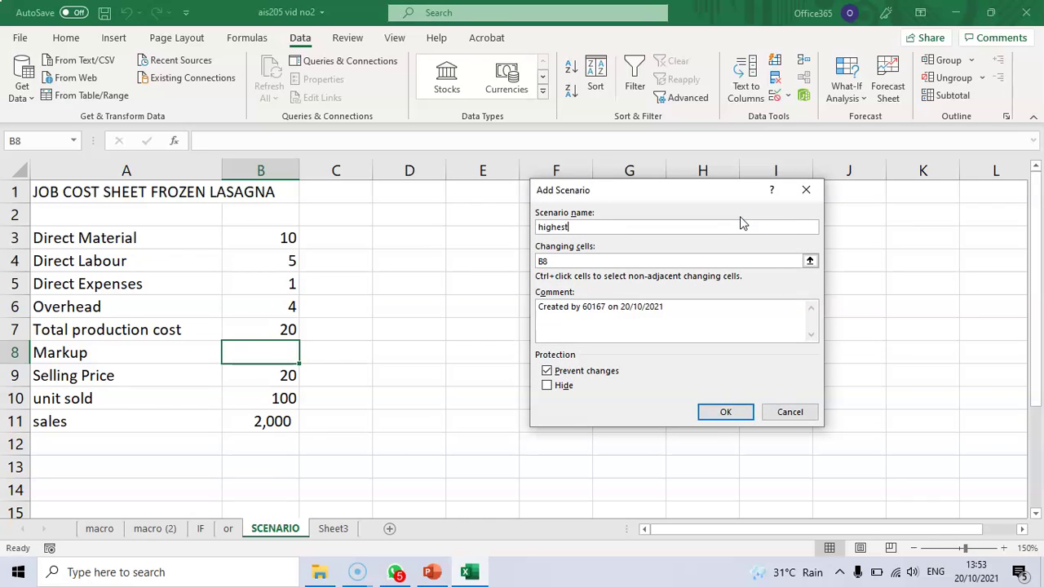
click(725, 412)
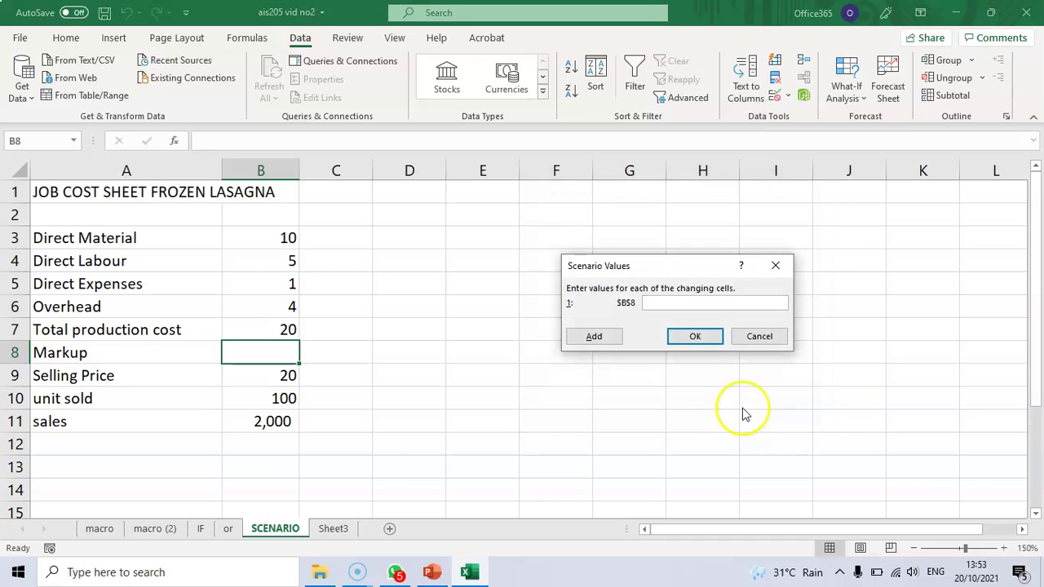
text(6)
click(691, 336)
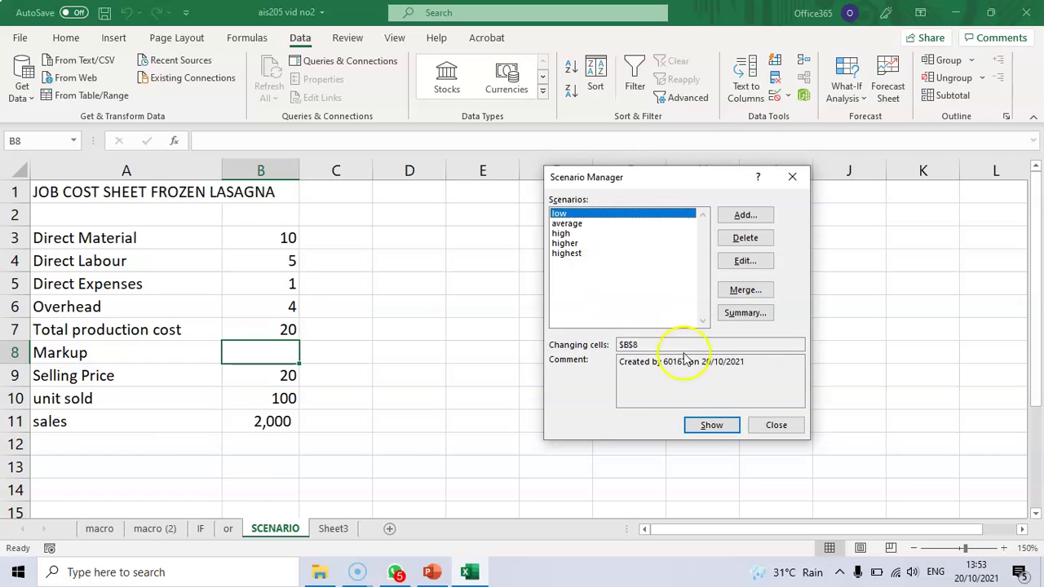
Step: Show the low scenario in the frozen lasagna job cost sheet
click(713, 429)
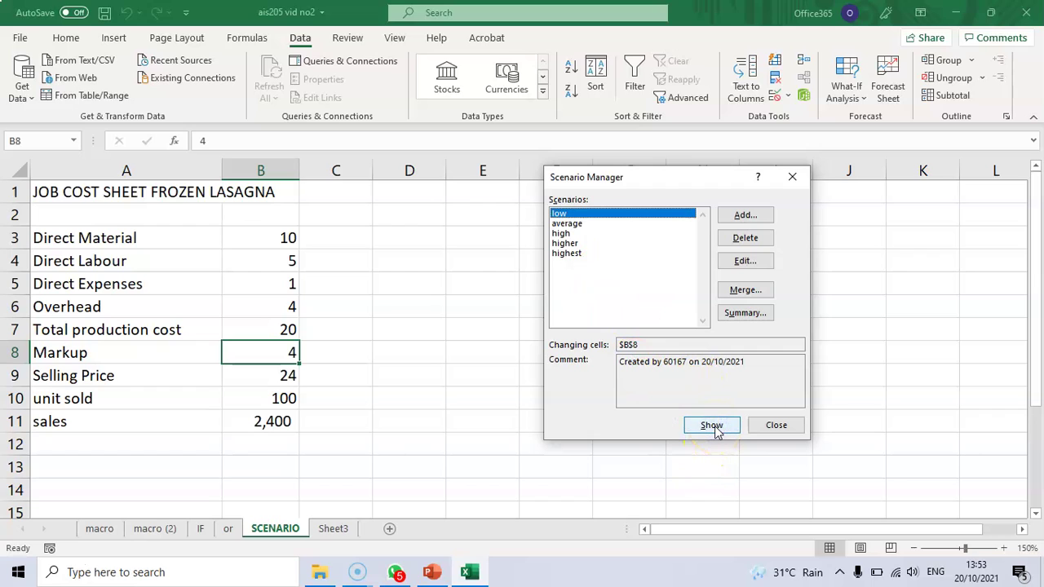
Step: Show the highest scenario in the frozen lasagna job cost sheet
click(270, 428)
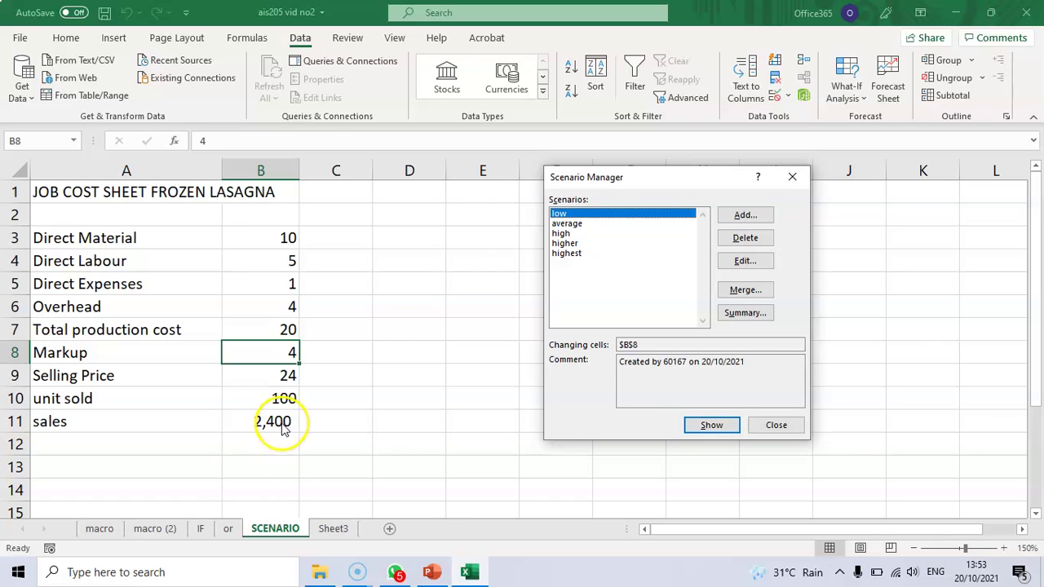
click(711, 428)
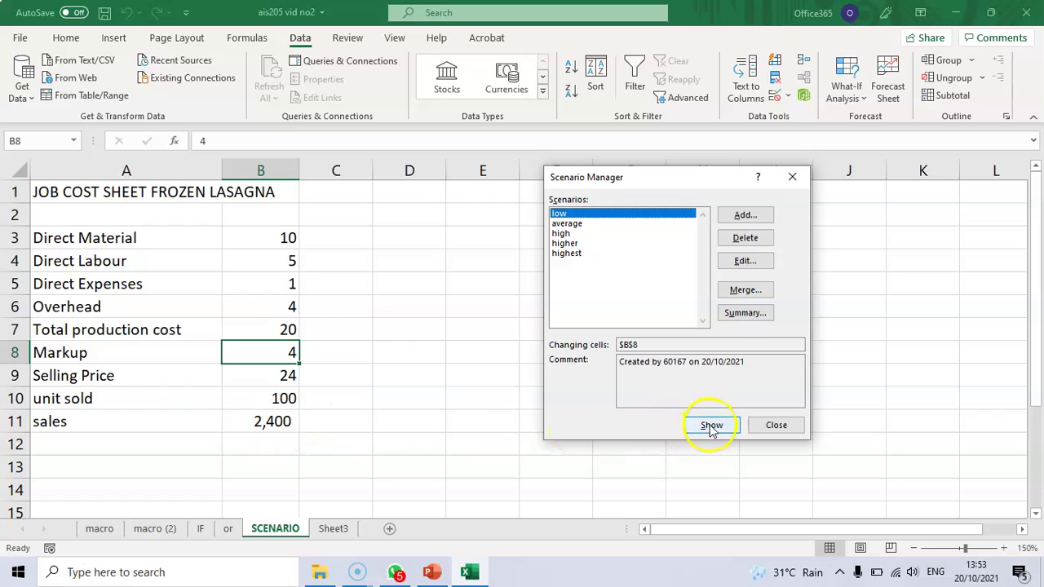
click(710, 425)
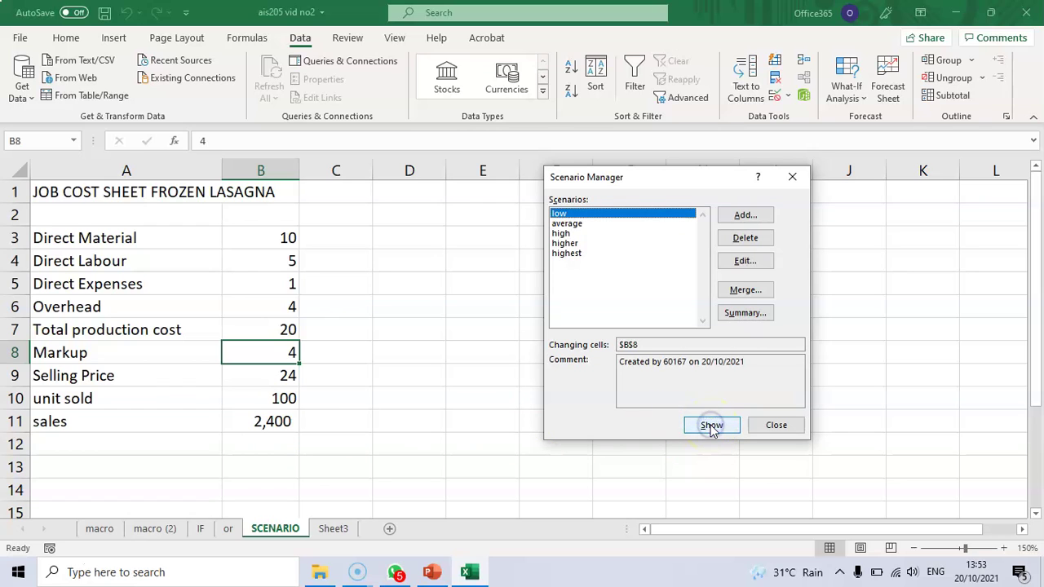
click(563, 253)
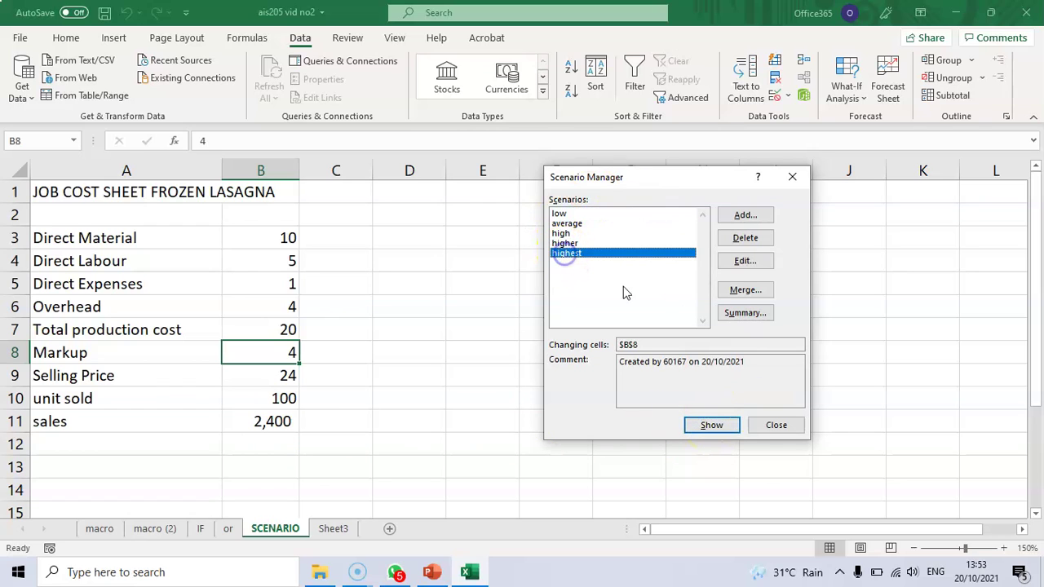
click(713, 426)
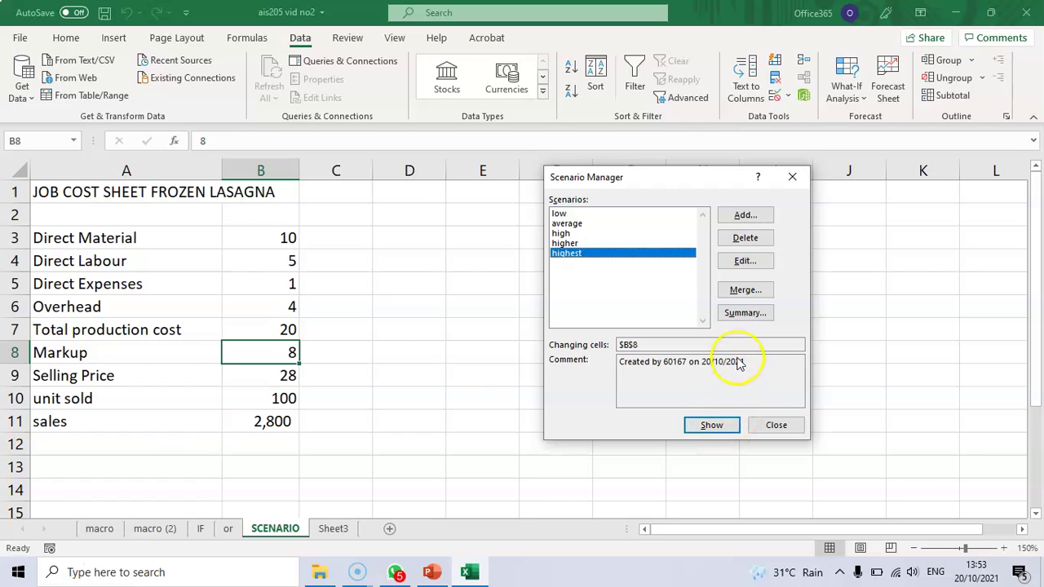
Step: Generate a scenario summary report of the markup scenarios with sales cell B11 as the result cell
click(749, 312)
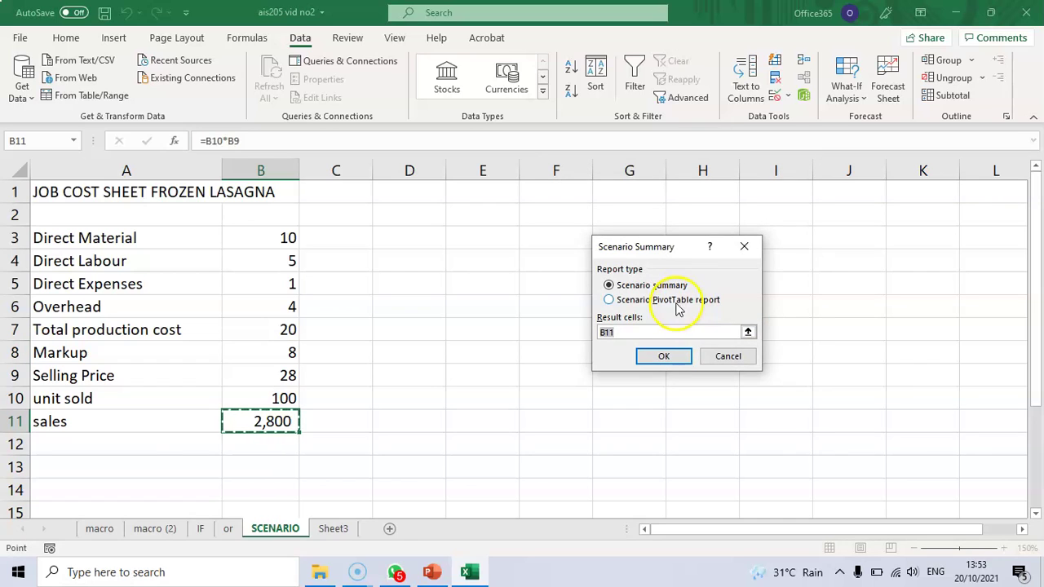
click(668, 356)
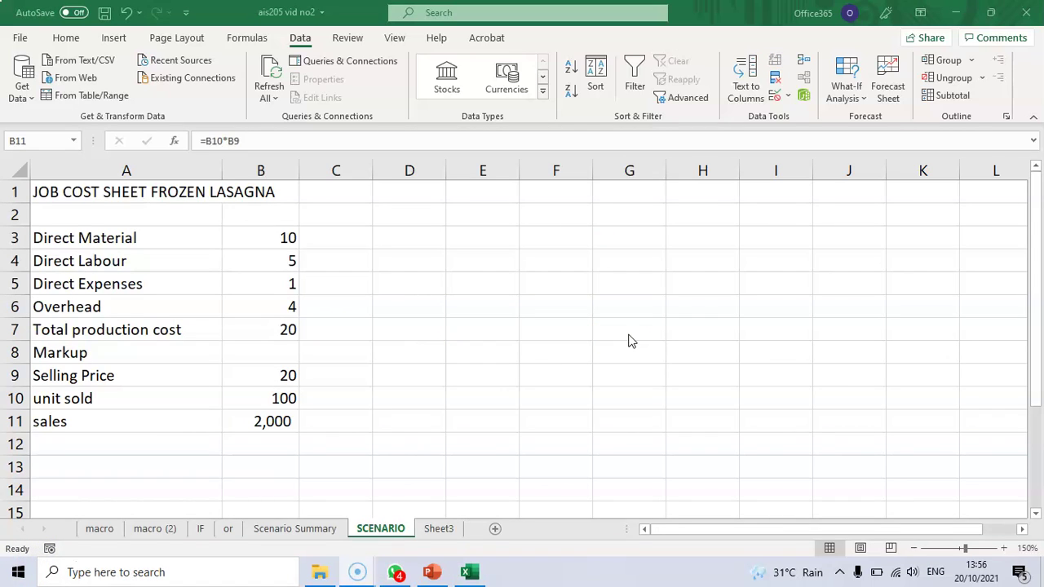
Step: Run Goal Seek to bring sales cell B11 to 3000 by changing the markup cell B8
click(301, 42)
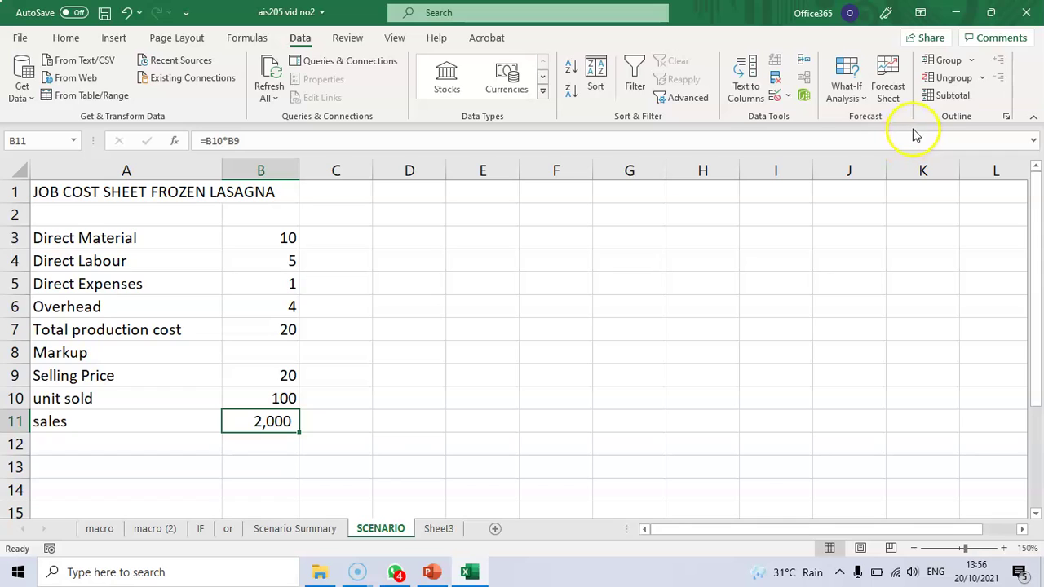
click(863, 102)
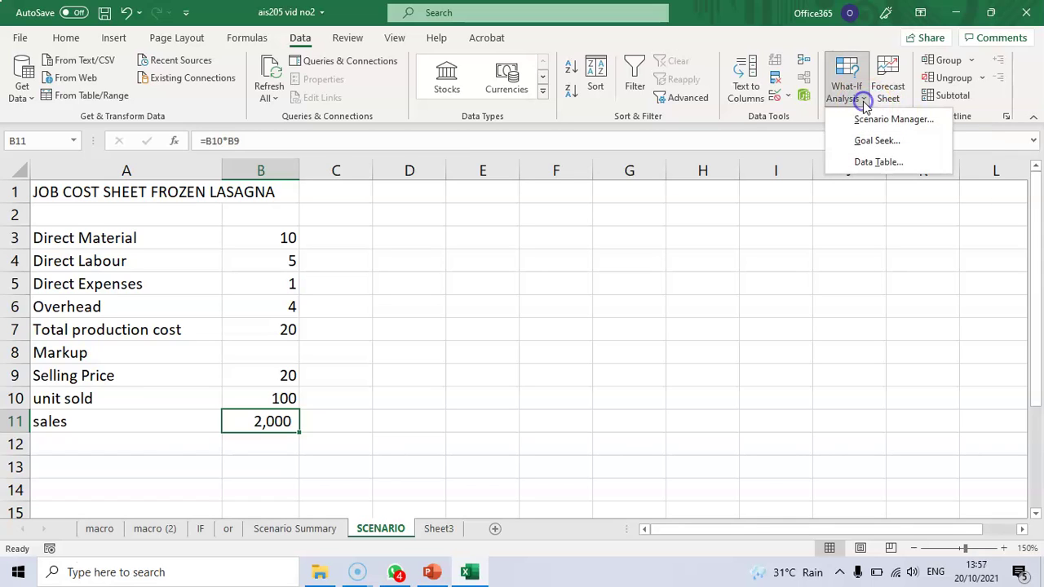
click(881, 144)
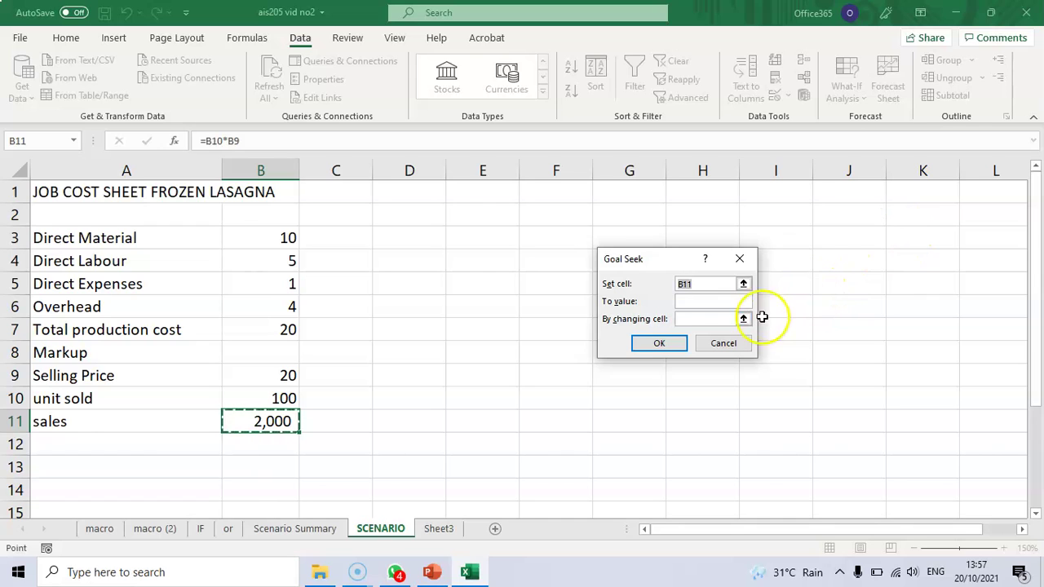
click(697, 300)
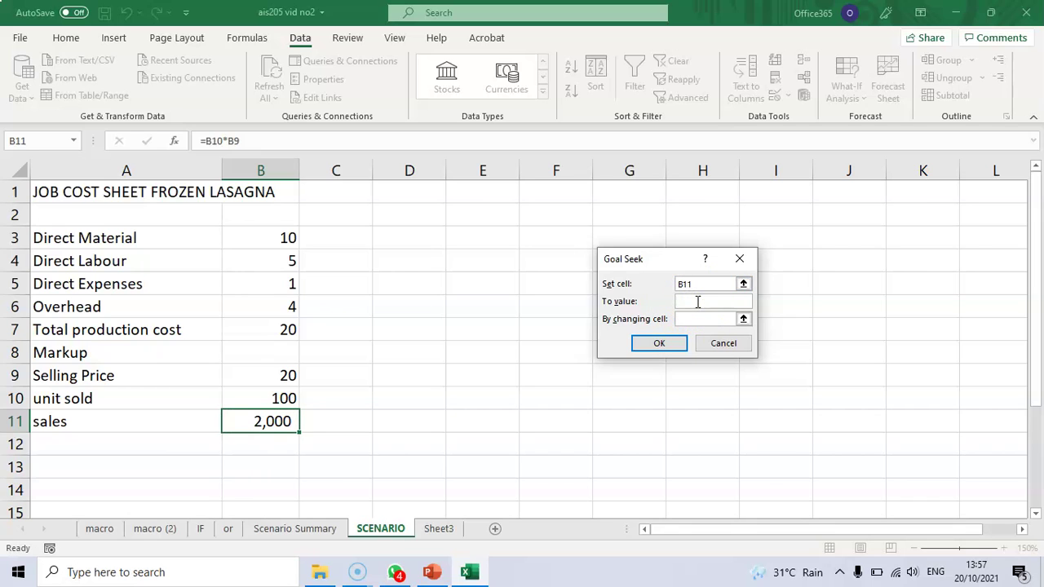
text(3000)
click(728, 323)
click(743, 319)
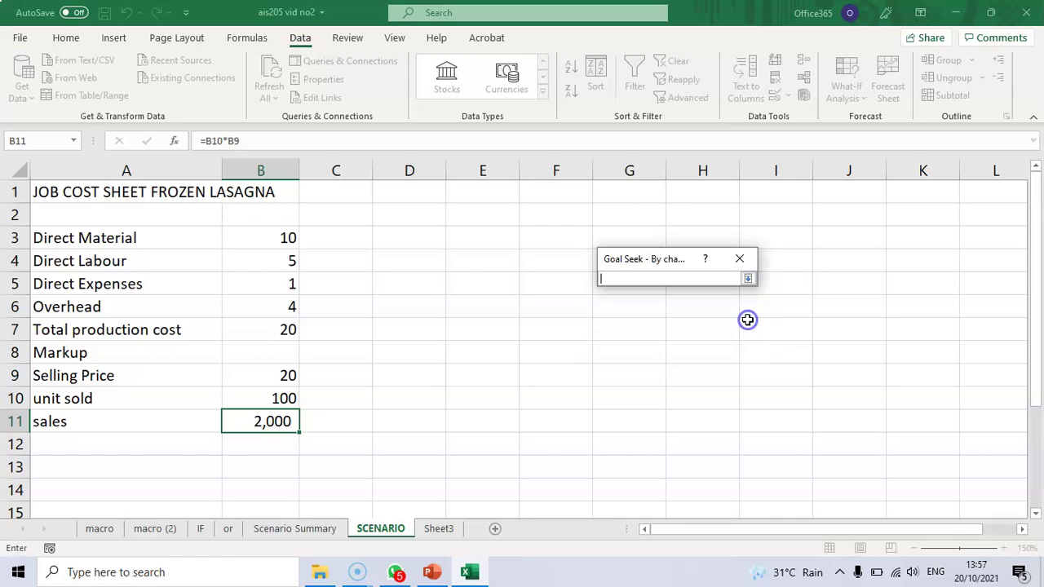
click(281, 349)
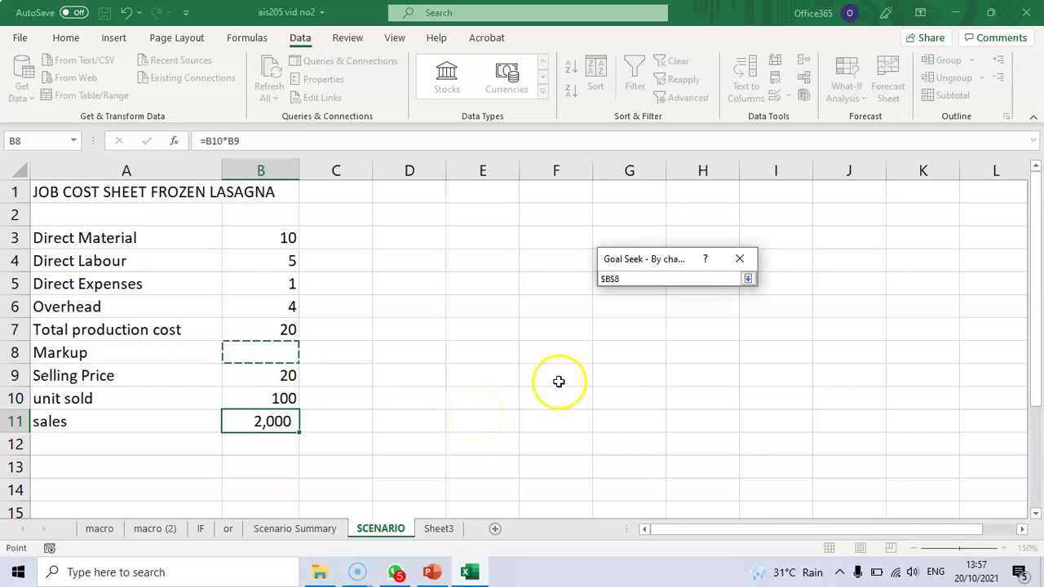
click(748, 279)
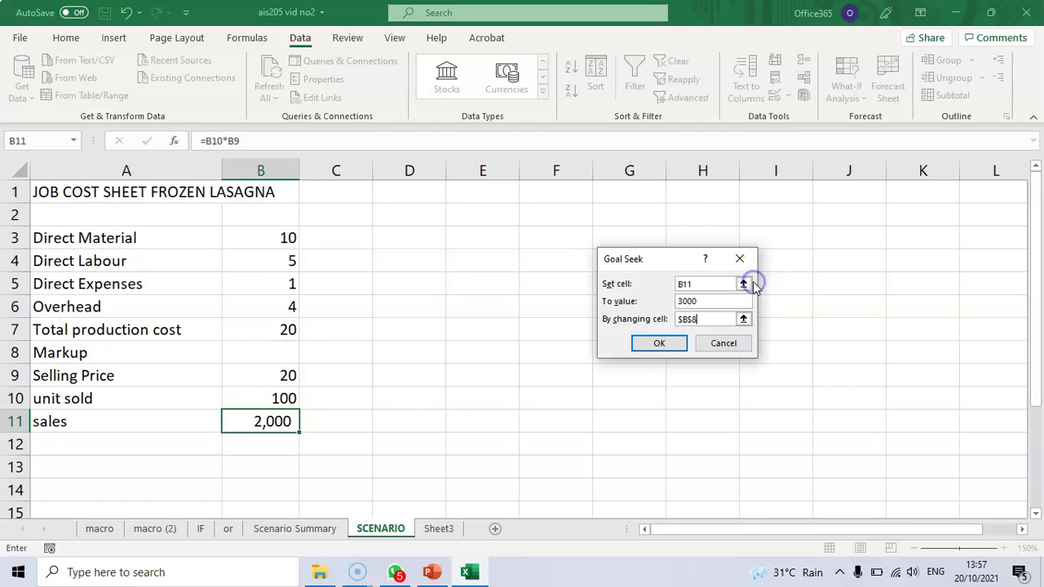
click(659, 343)
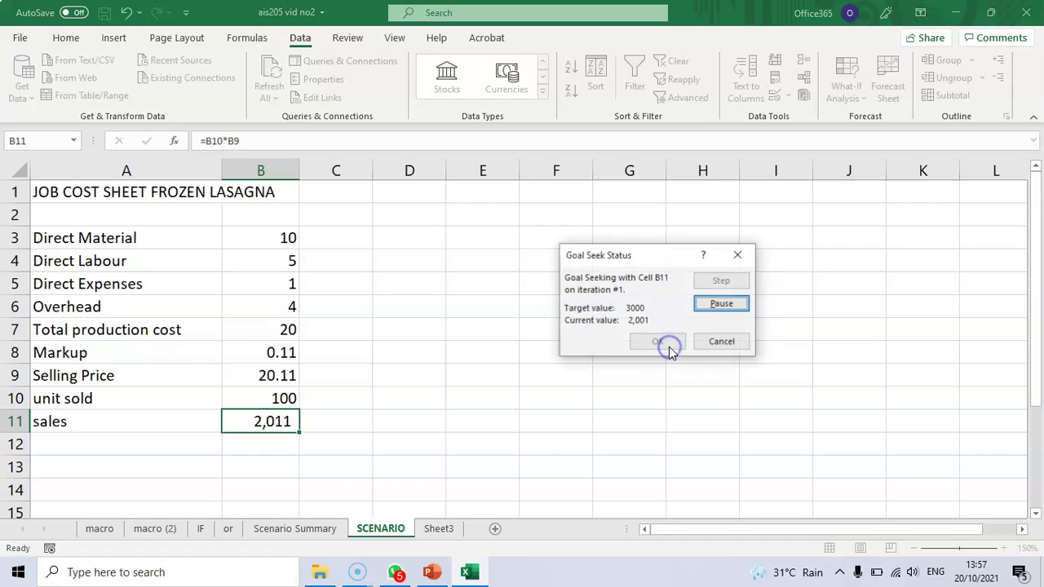